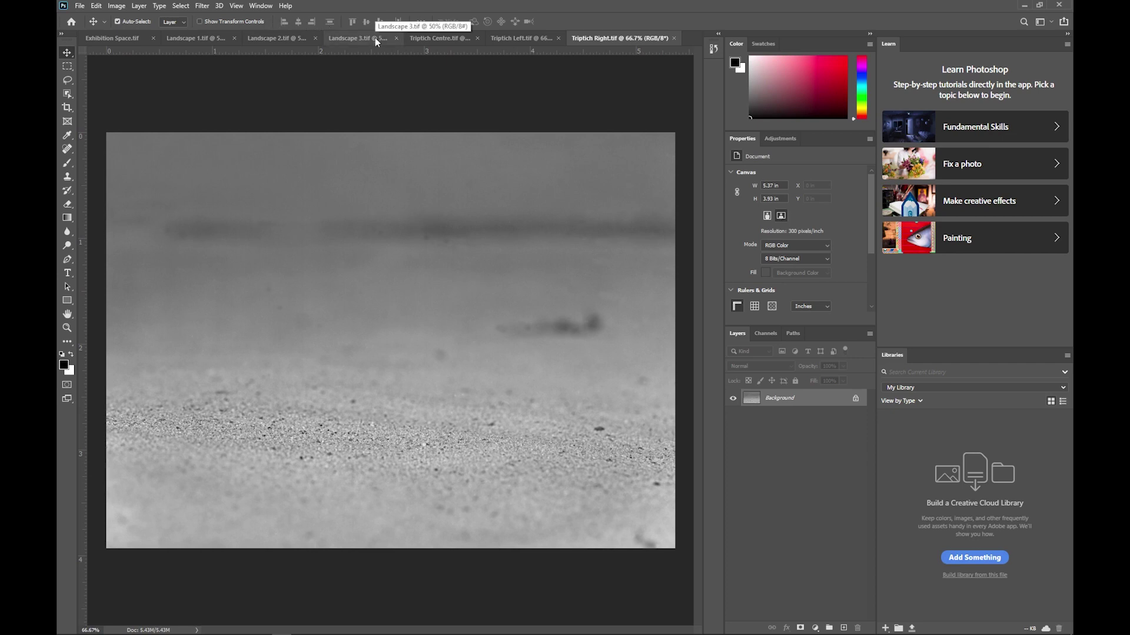
Look through the open landscape images and switch the workspace to Photography.
click(131, 38)
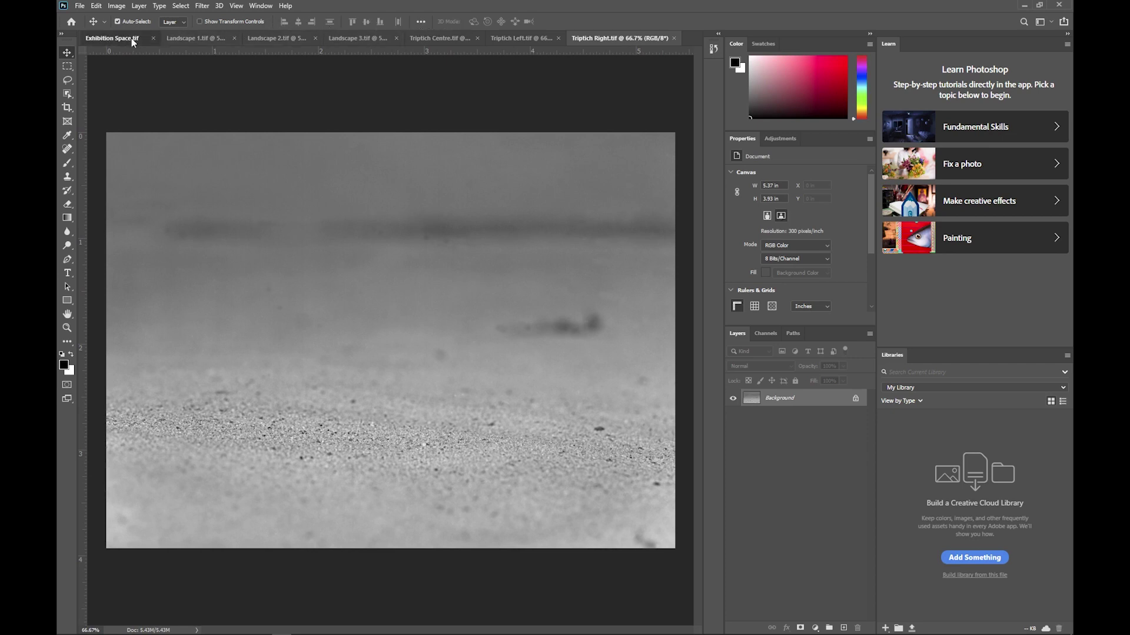
click(229, 38)
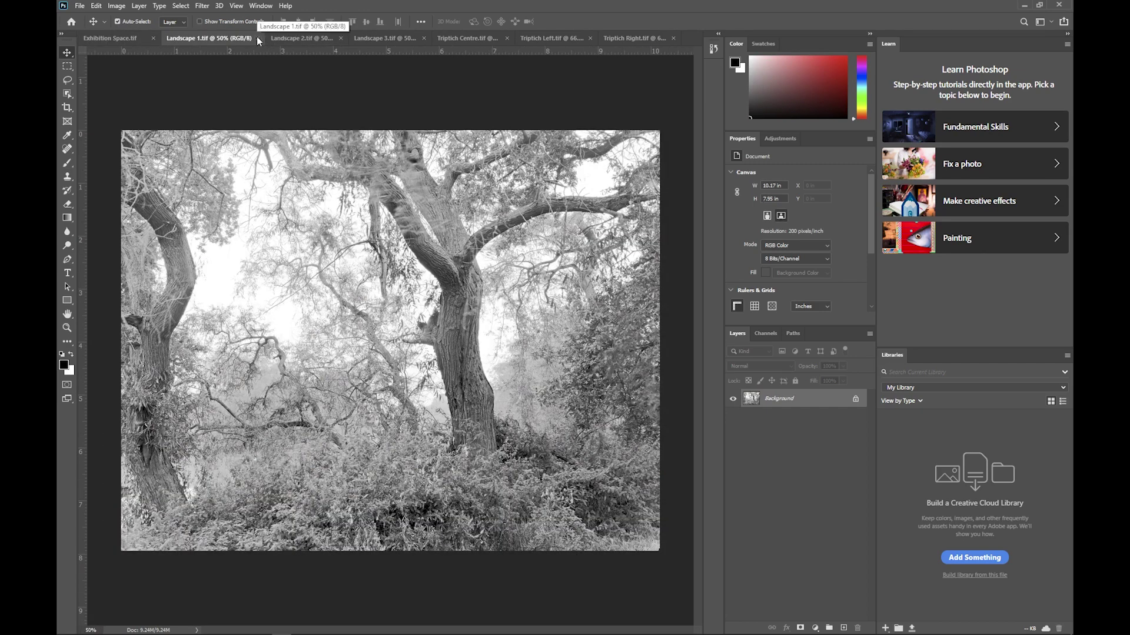
click(293, 35)
click(391, 37)
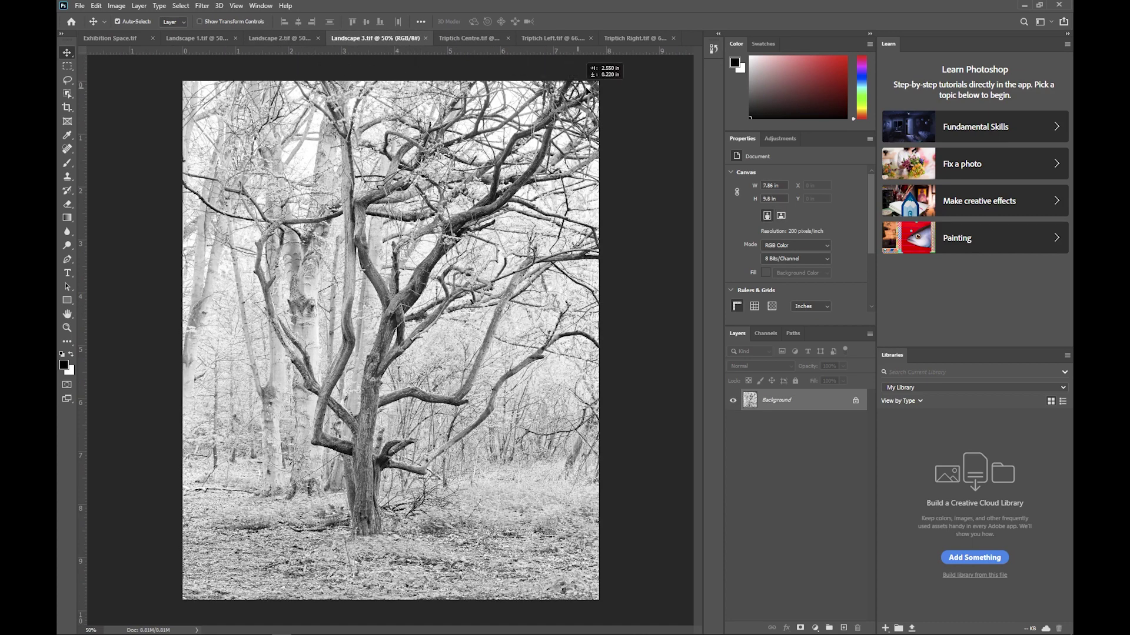
click(1040, 24)
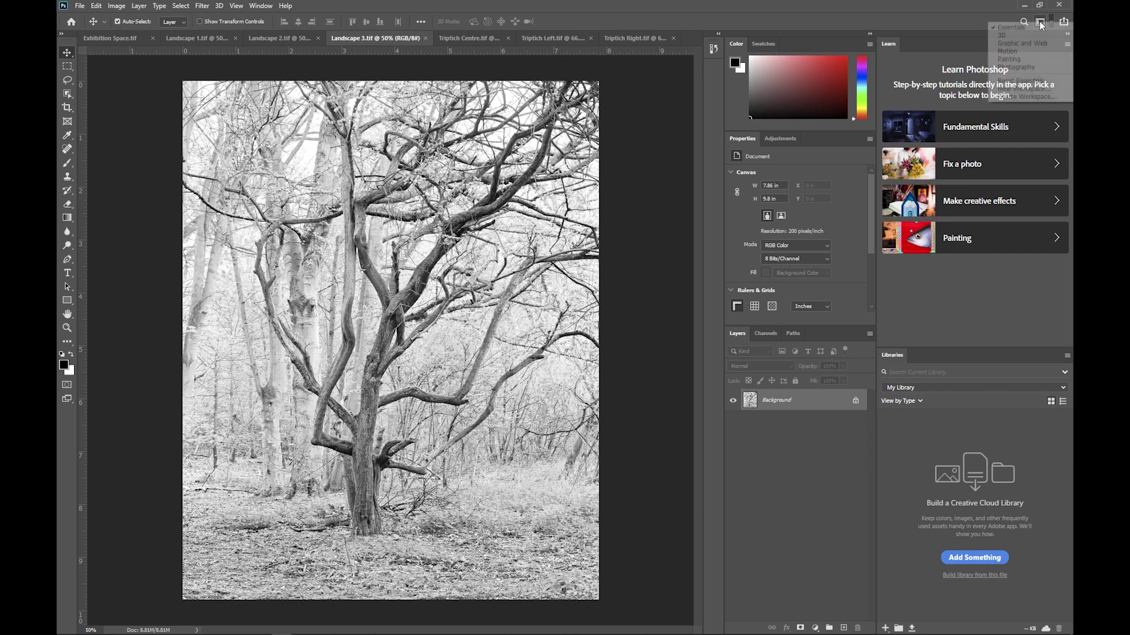
click(1033, 67)
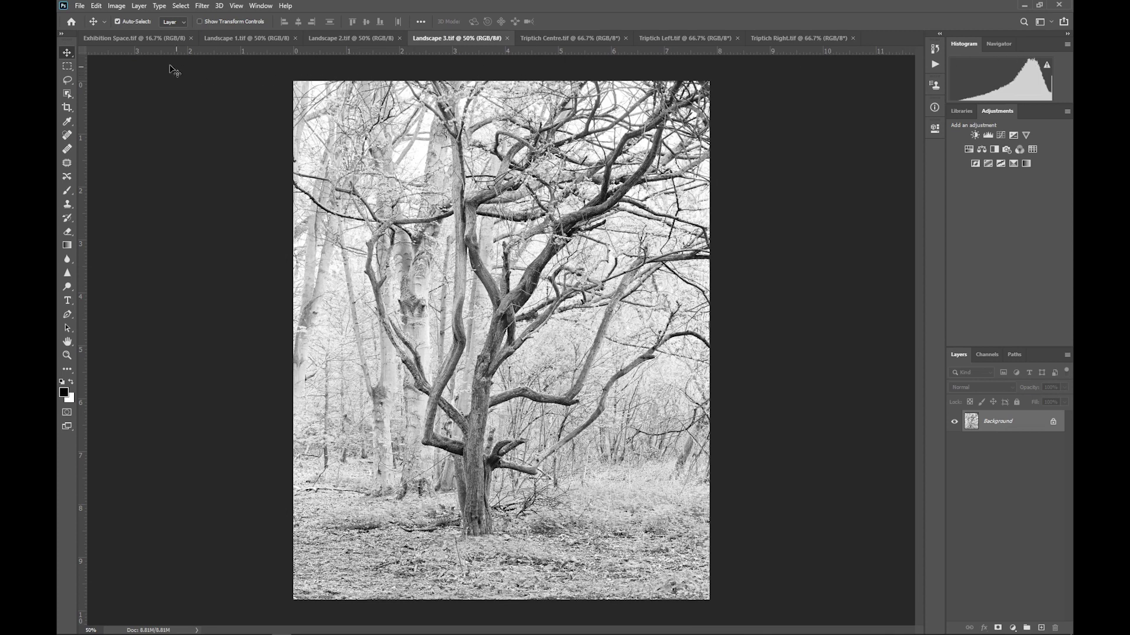
Copy the Landscape 1 image into the Exhibition Space document, placing it over the gallery's back wall.
click(123, 38)
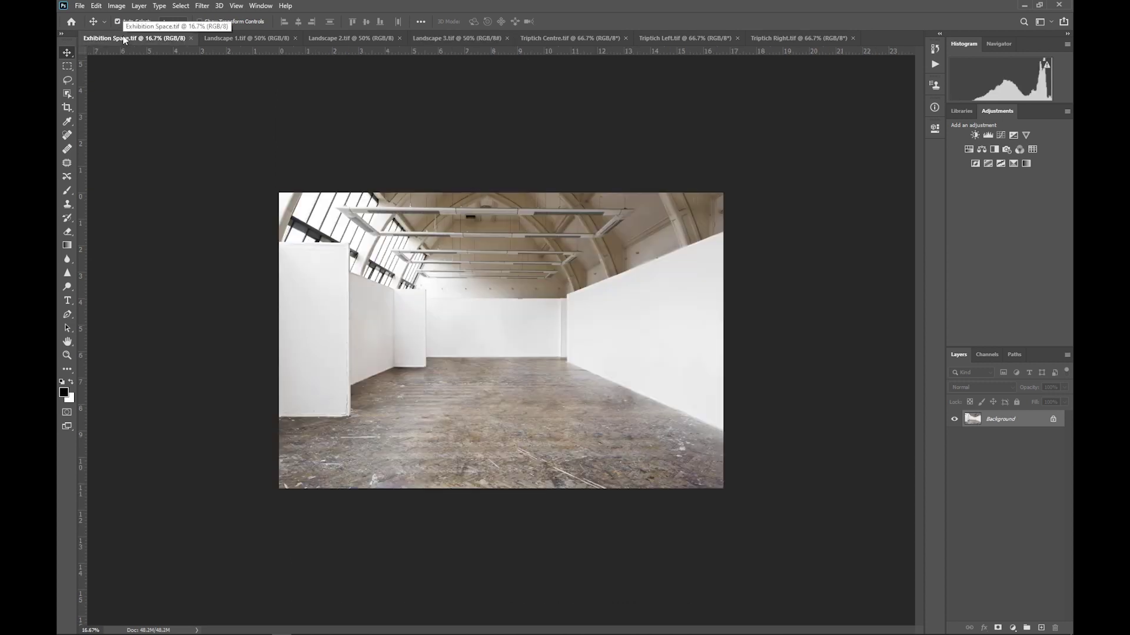
click(245, 38)
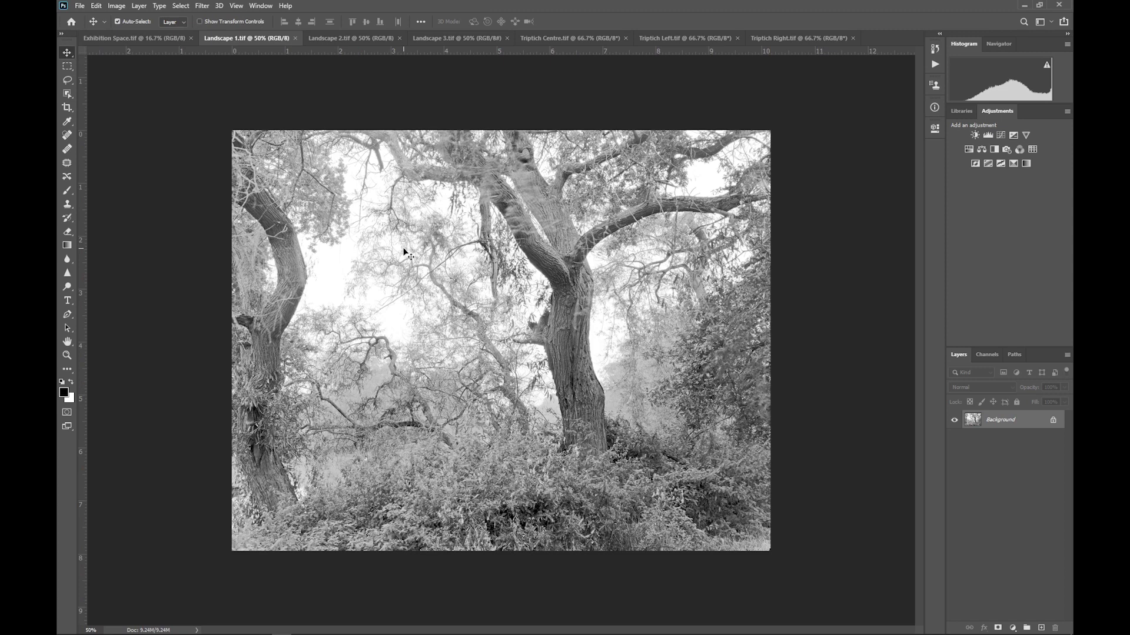
drag(404, 252, 135, 40)
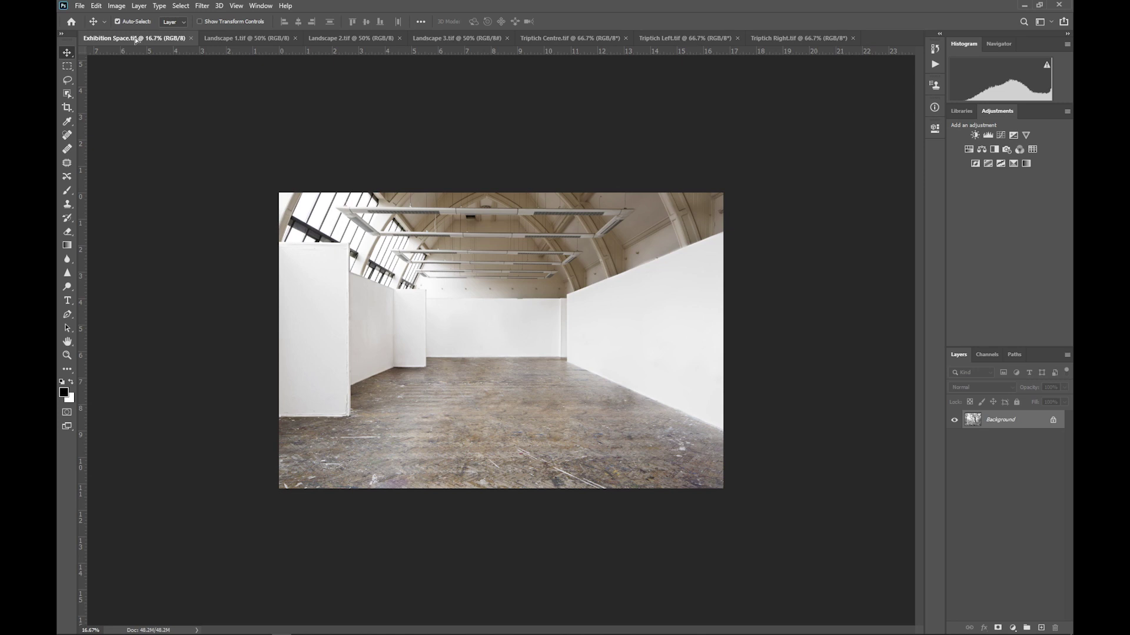
drag(135, 40, 492, 356)
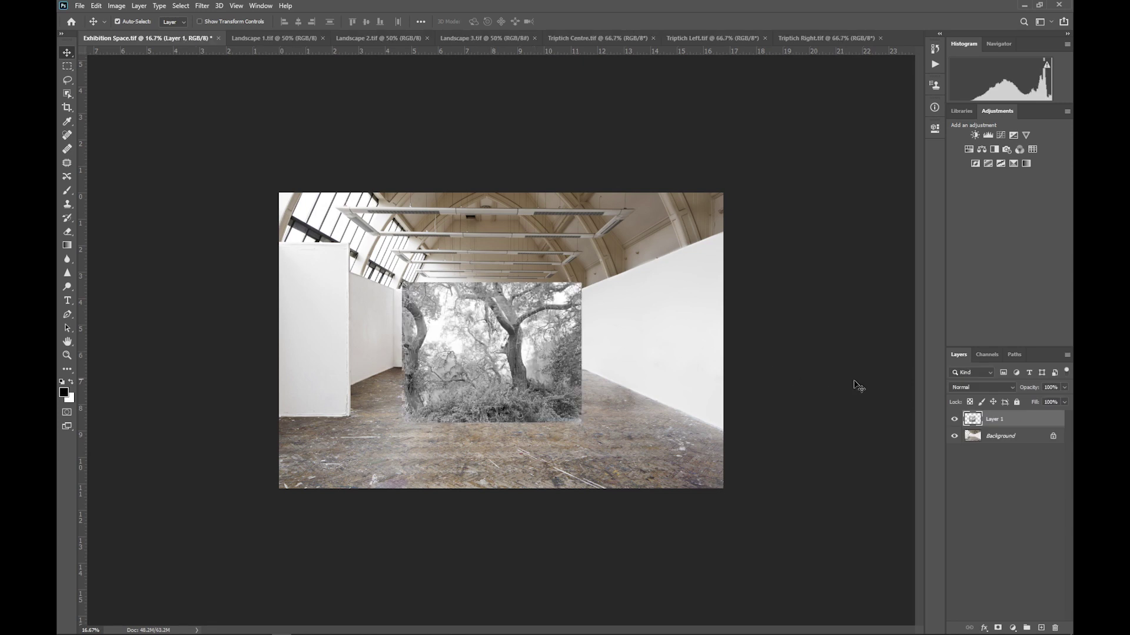
Rename the tree image's layer as Landscape 1 Right and move the image over the gallery's right wall.
double_click(996, 422)
text(t)
key(Return)
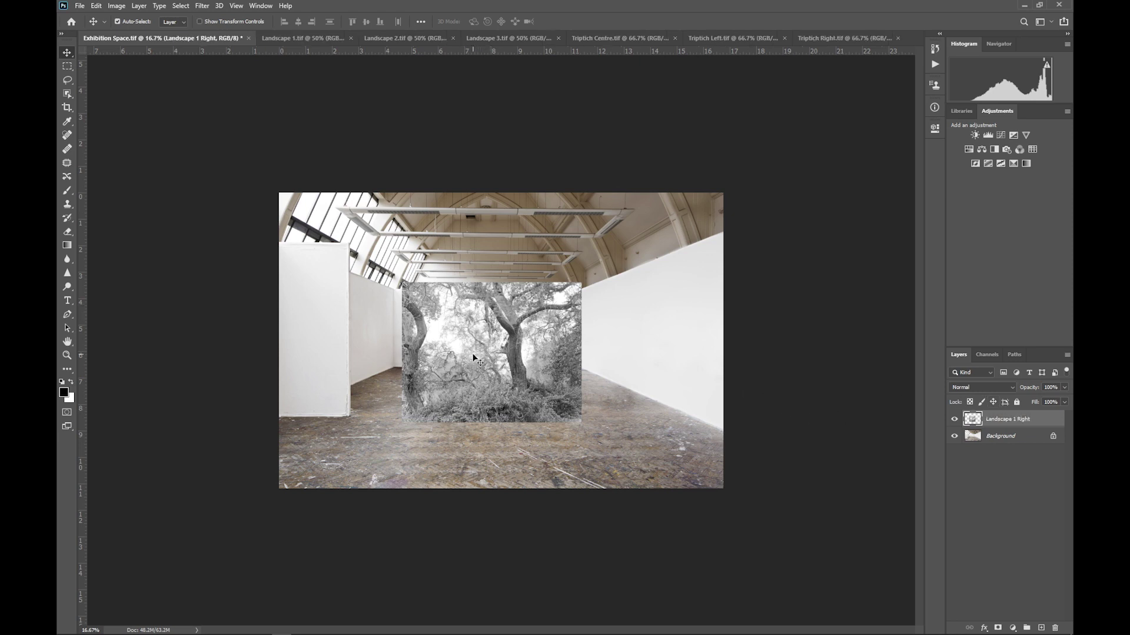
drag(473, 356, 593, 335)
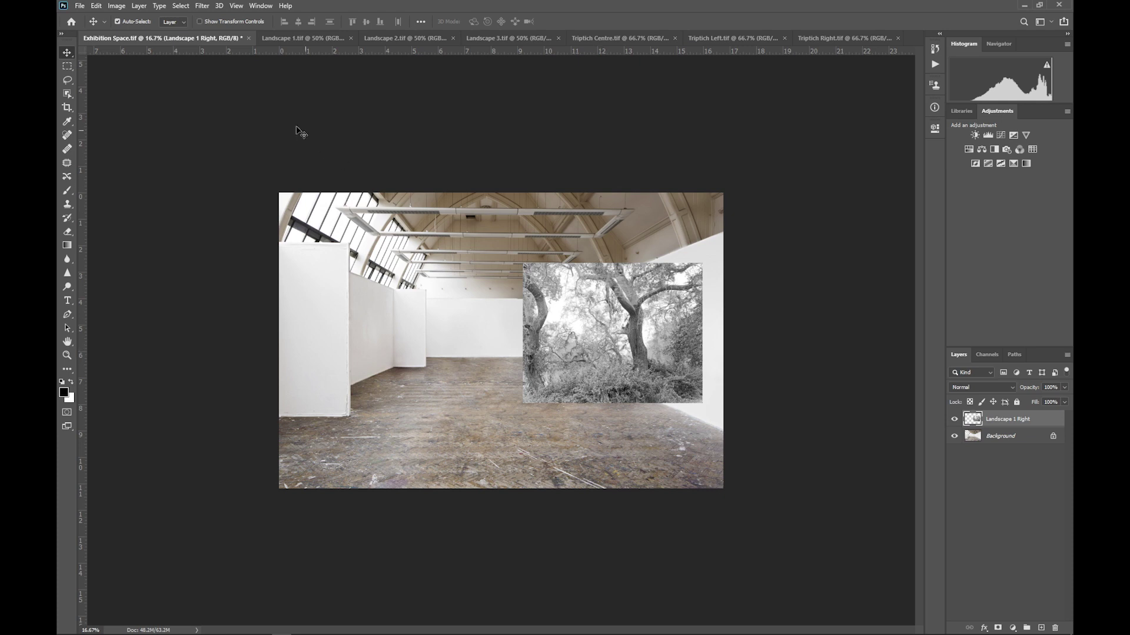
Try scaling the Landscape 1 Right layer down proportionally to about 8.5%.
click(96, 6)
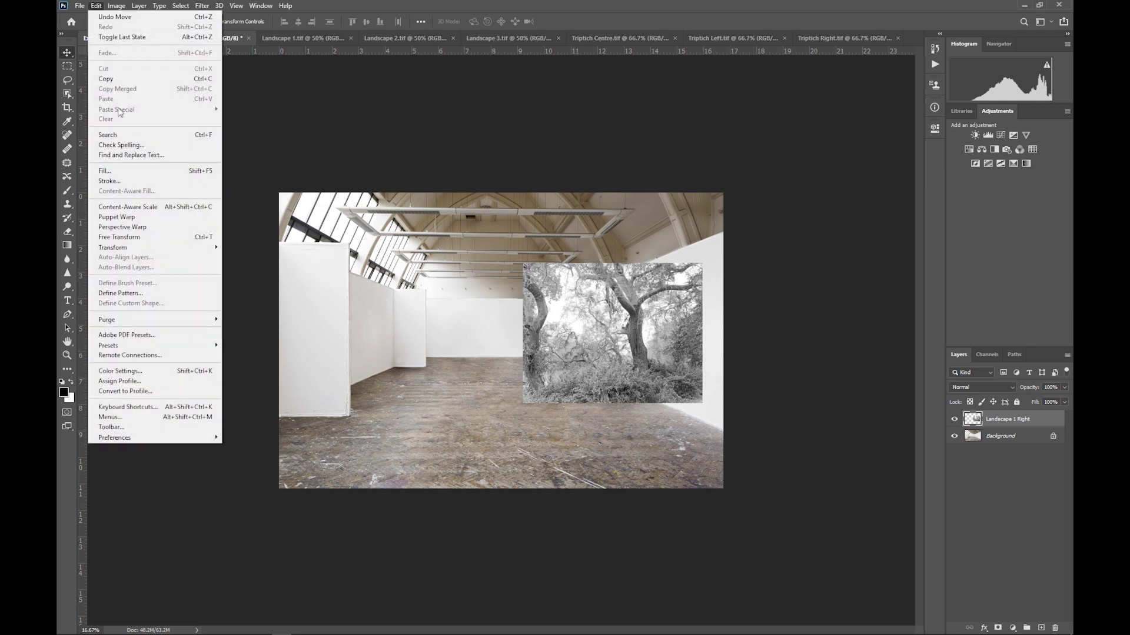
mouse_move(150, 247)
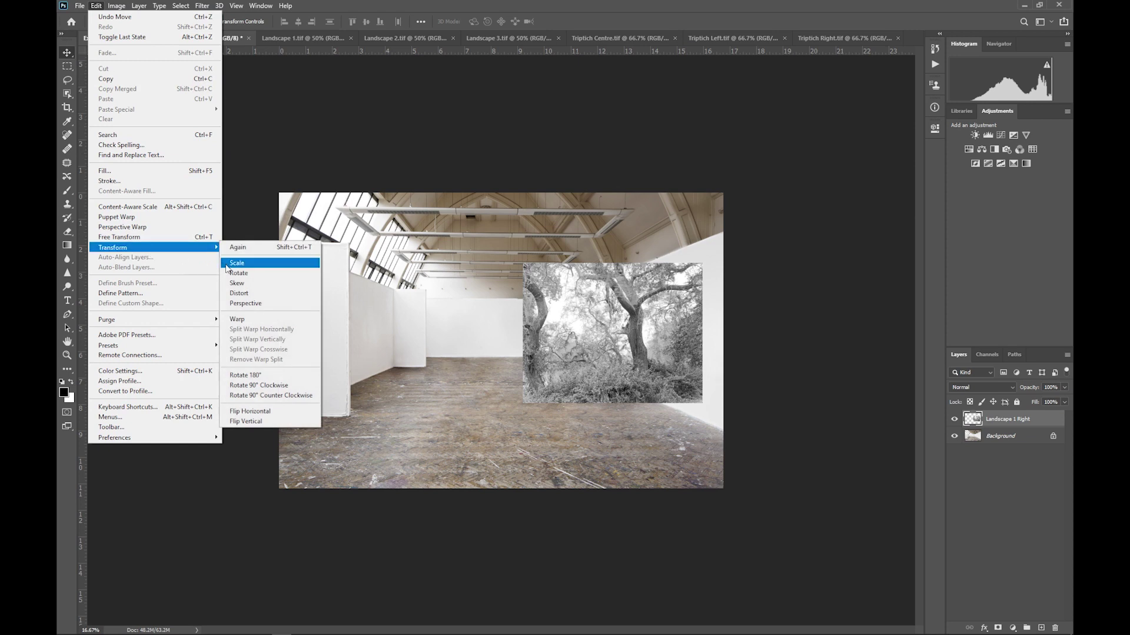
click(232, 263)
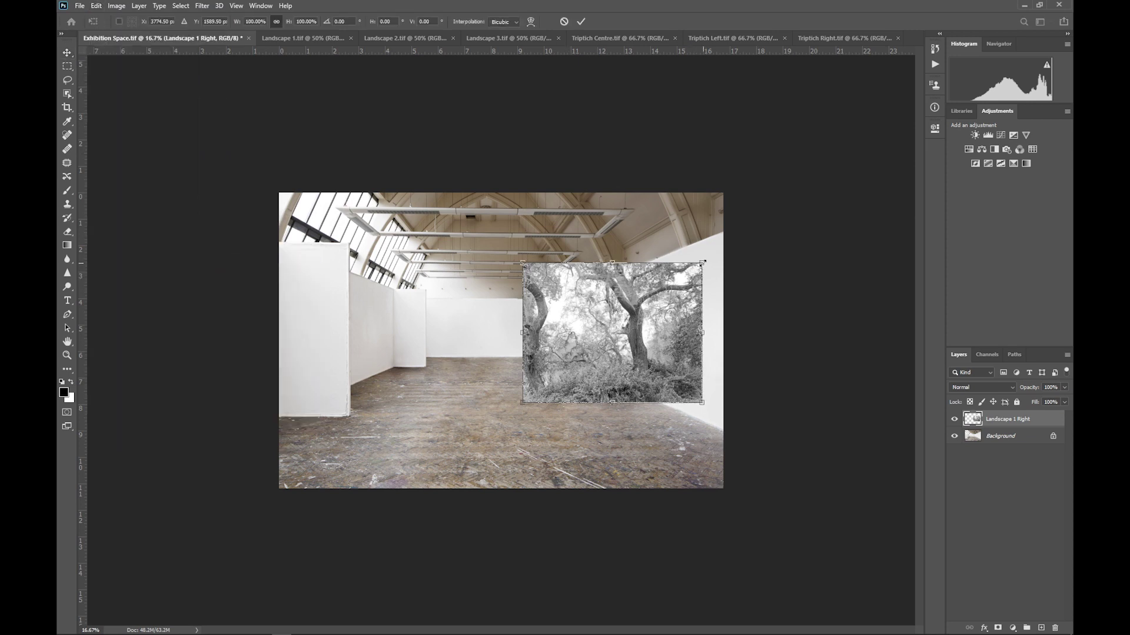
drag(702, 265, 540, 389)
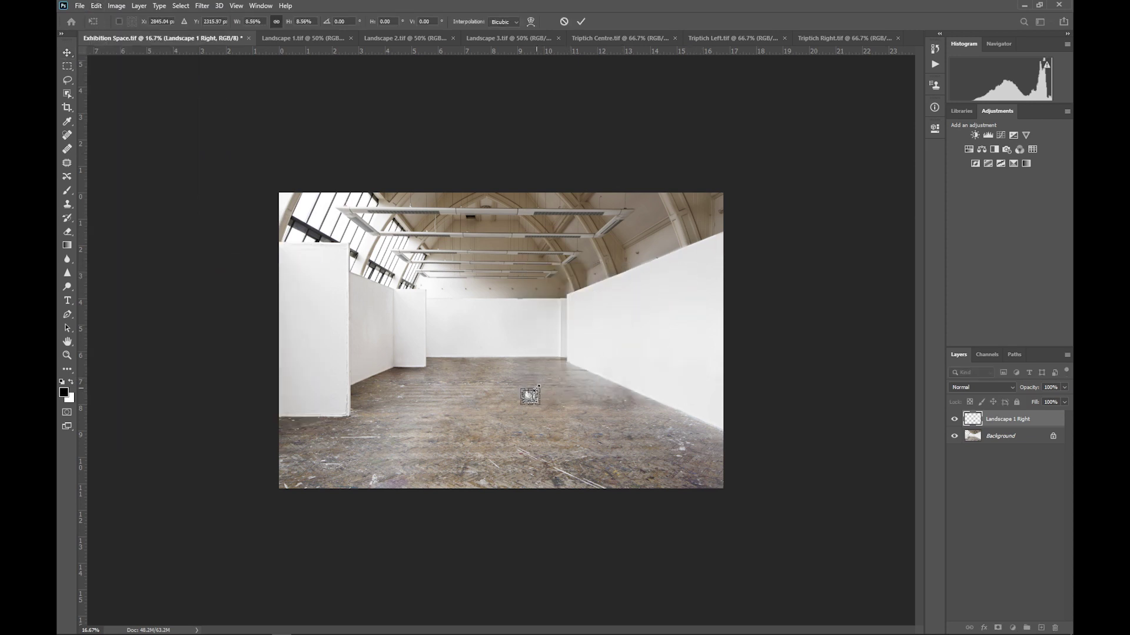
click(585, 23)
Try enlarging the shrunken Landscape 1 Right layer to about 2077%, positioned over the middle of the gallery.
click(97, 7)
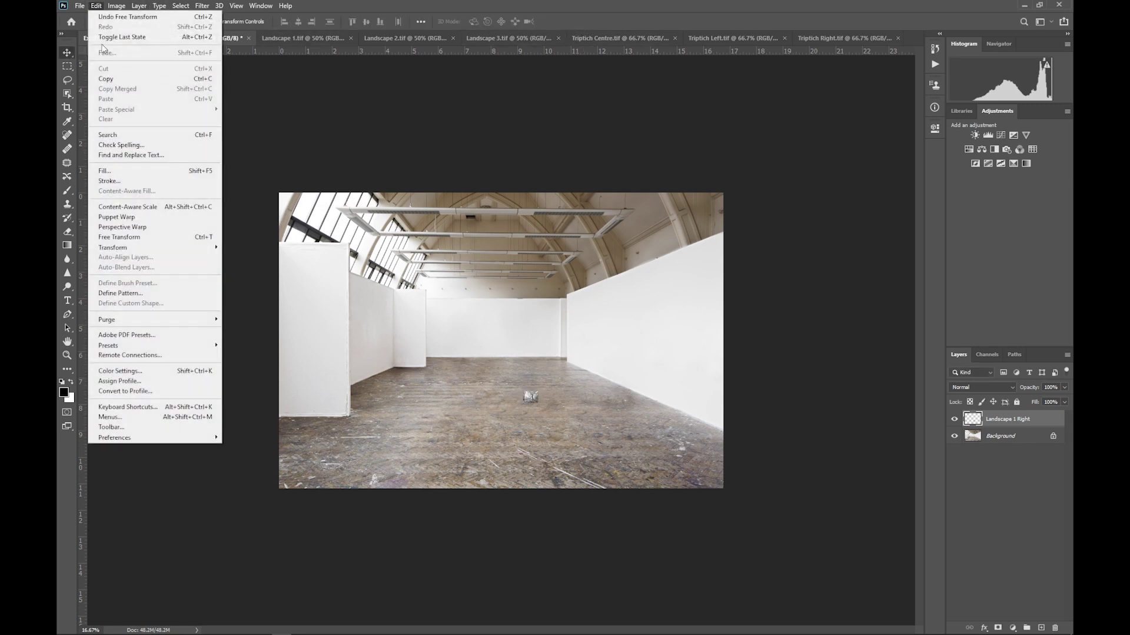
mouse_move(143, 253)
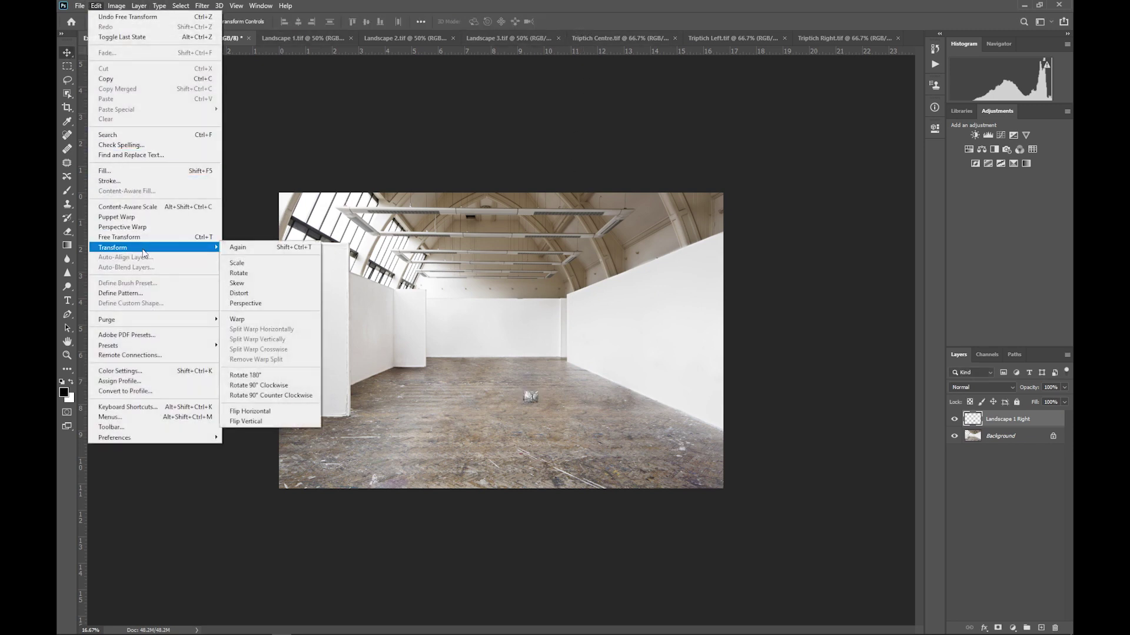
click(238, 263)
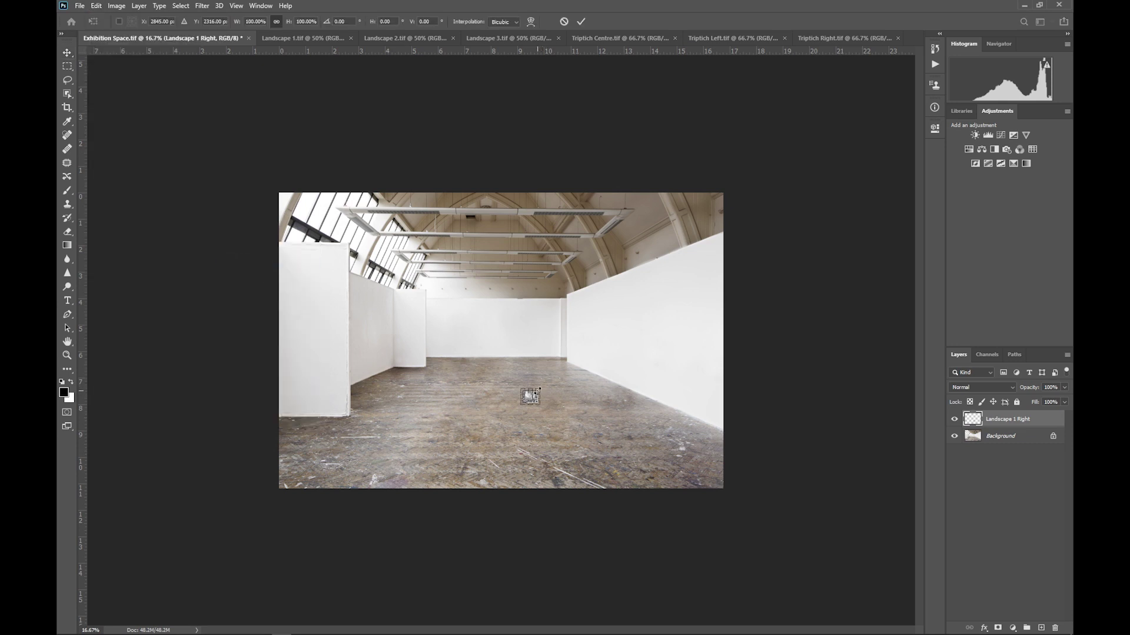
drag(541, 387, 772, 189)
drag(686, 281, 402, 390)
drag(564, 281, 626, 232)
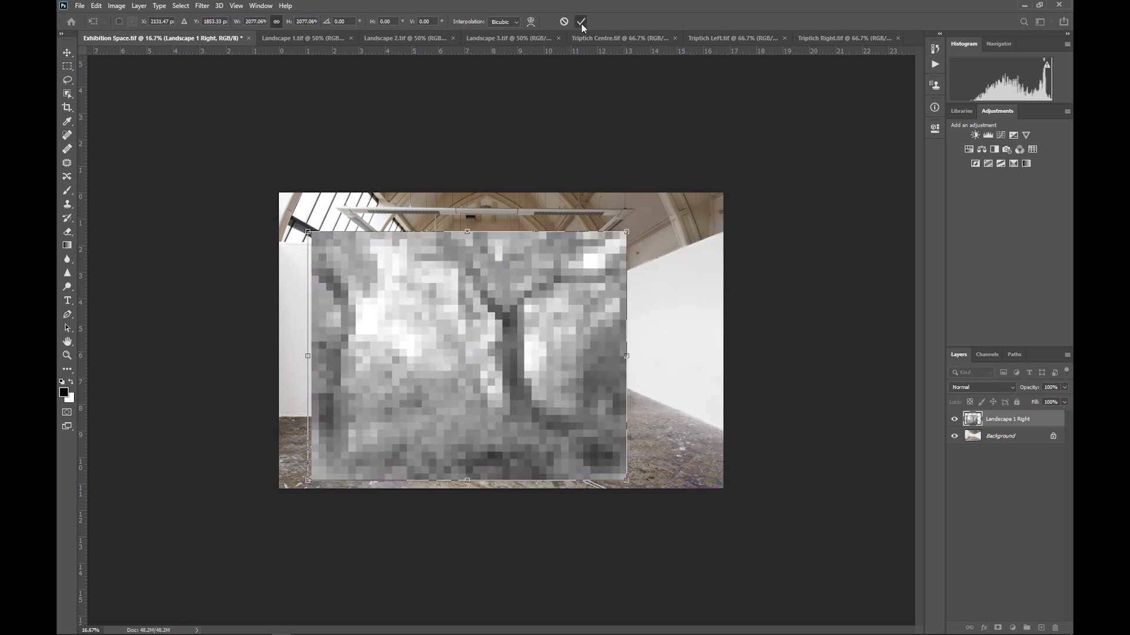
click(581, 23)
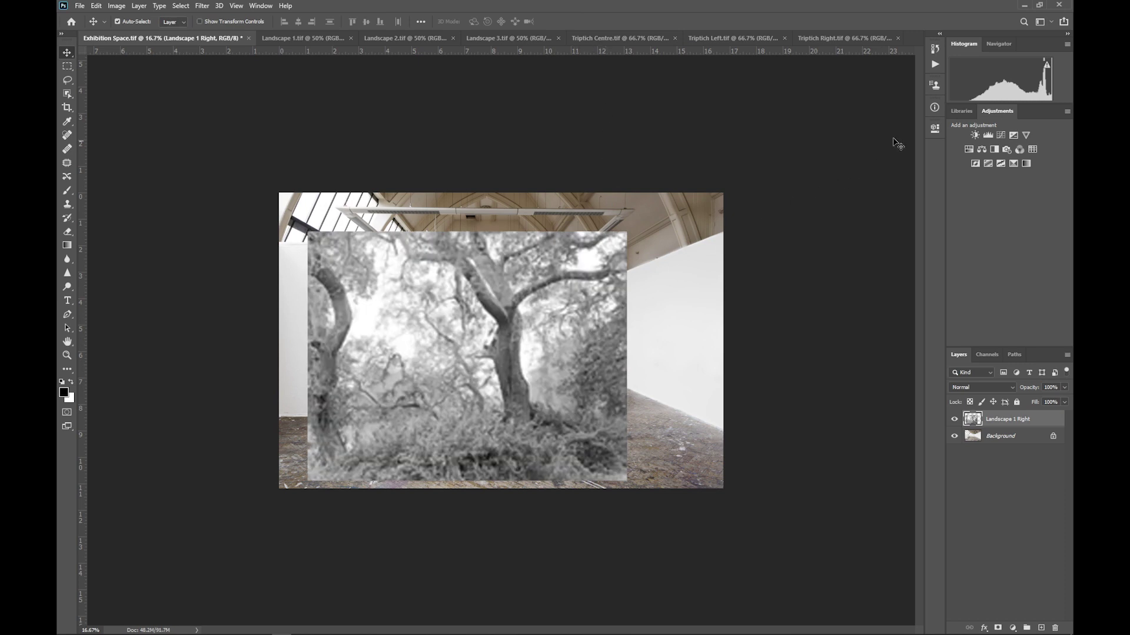
Undo both scale transforms by reverting the document history to the Move state.
click(935, 50)
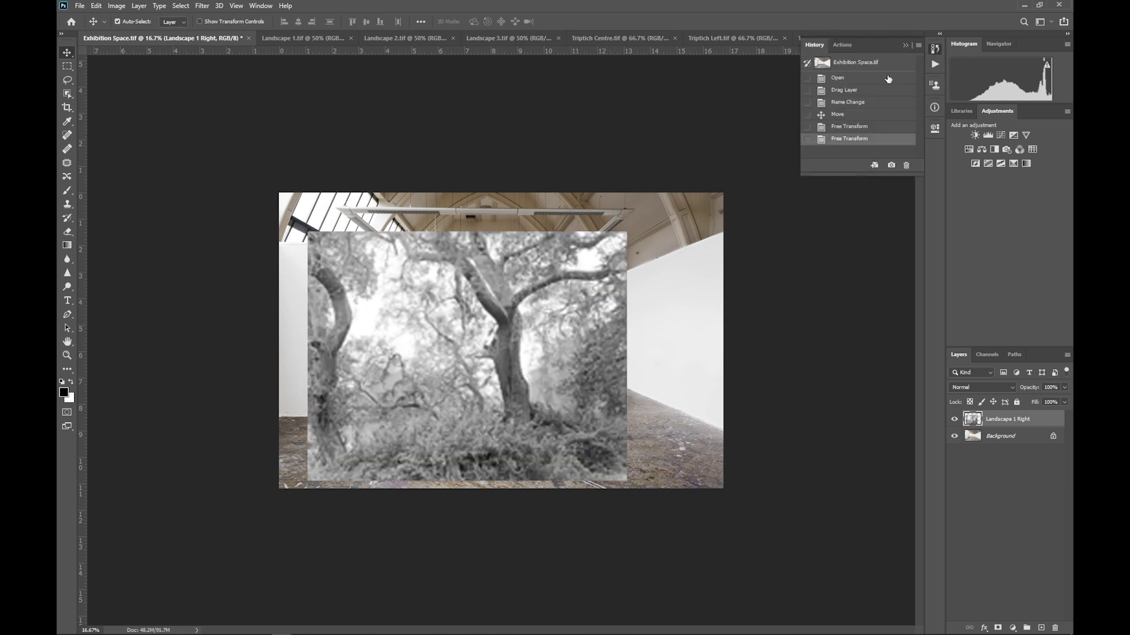
click(864, 116)
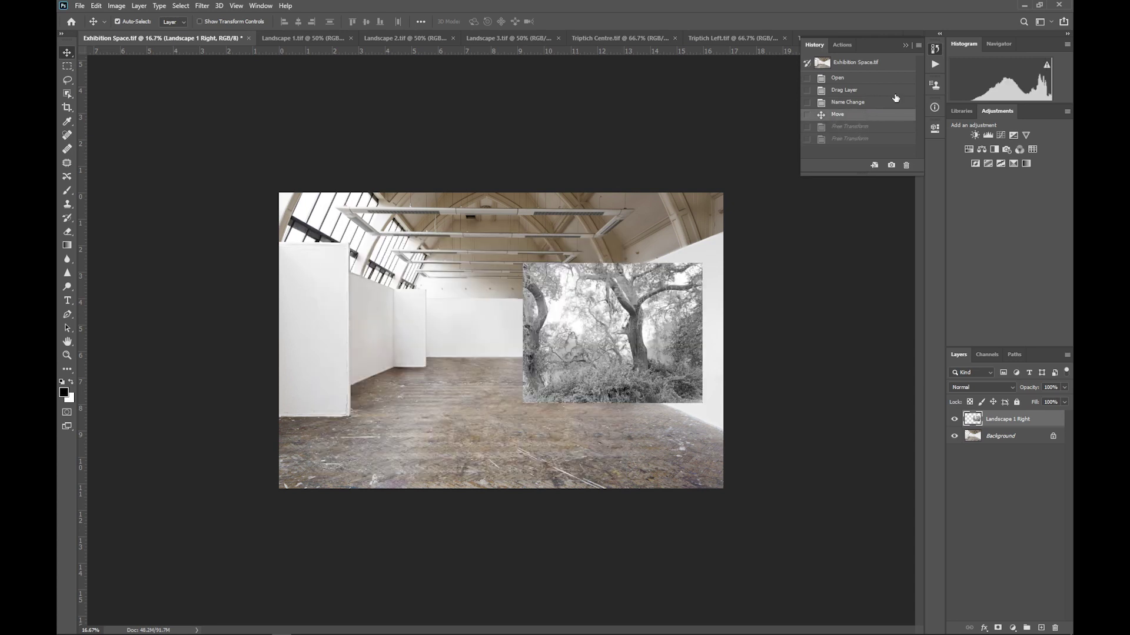
click(905, 46)
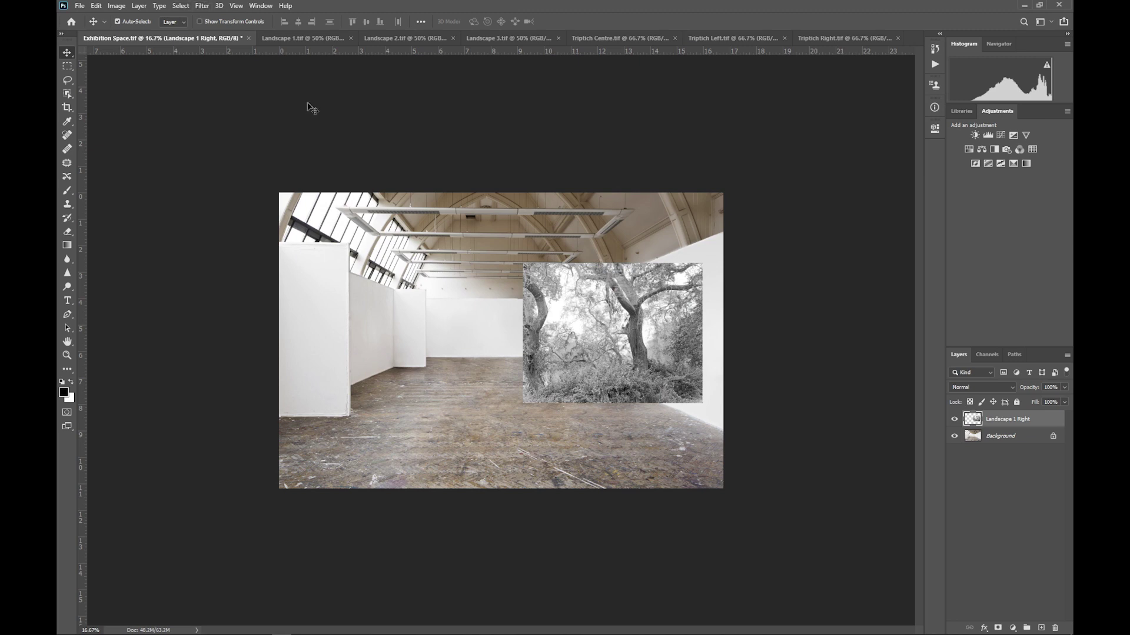
Convert the Landscape 1 Right layer to a Smart Object and scale it down to about 10%.
right_click(1039, 421)
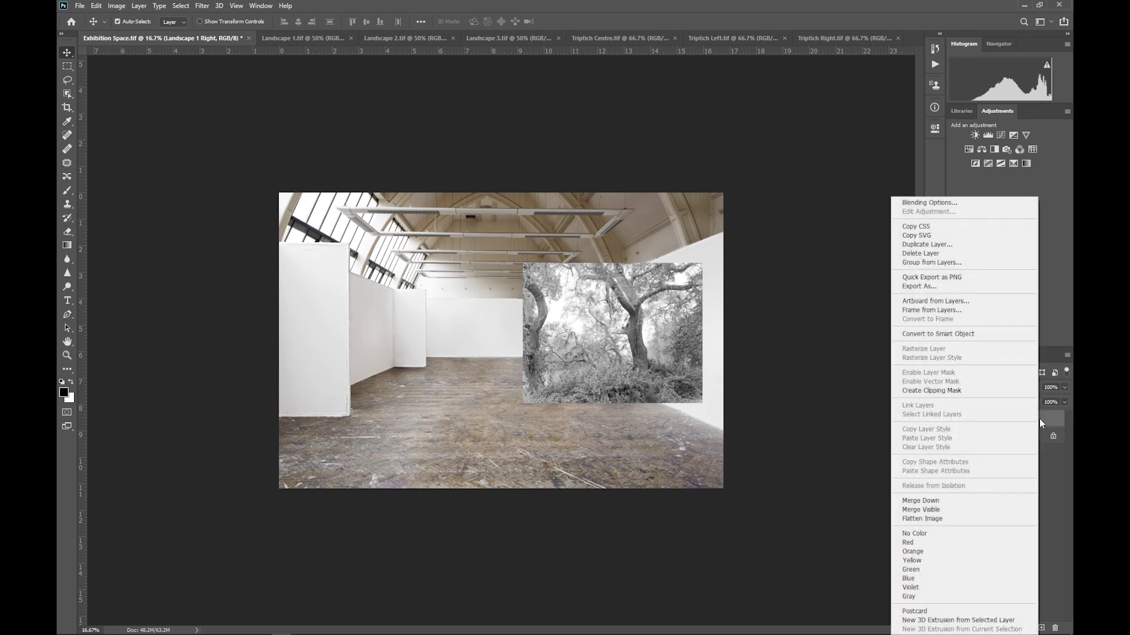
click(918, 336)
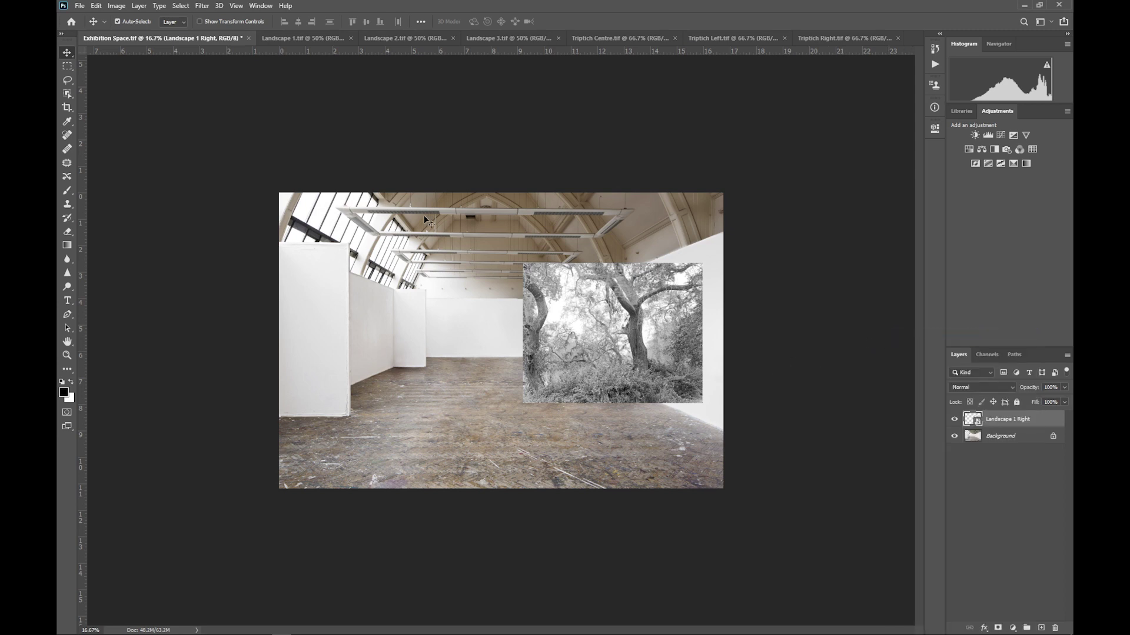
click(96, 5)
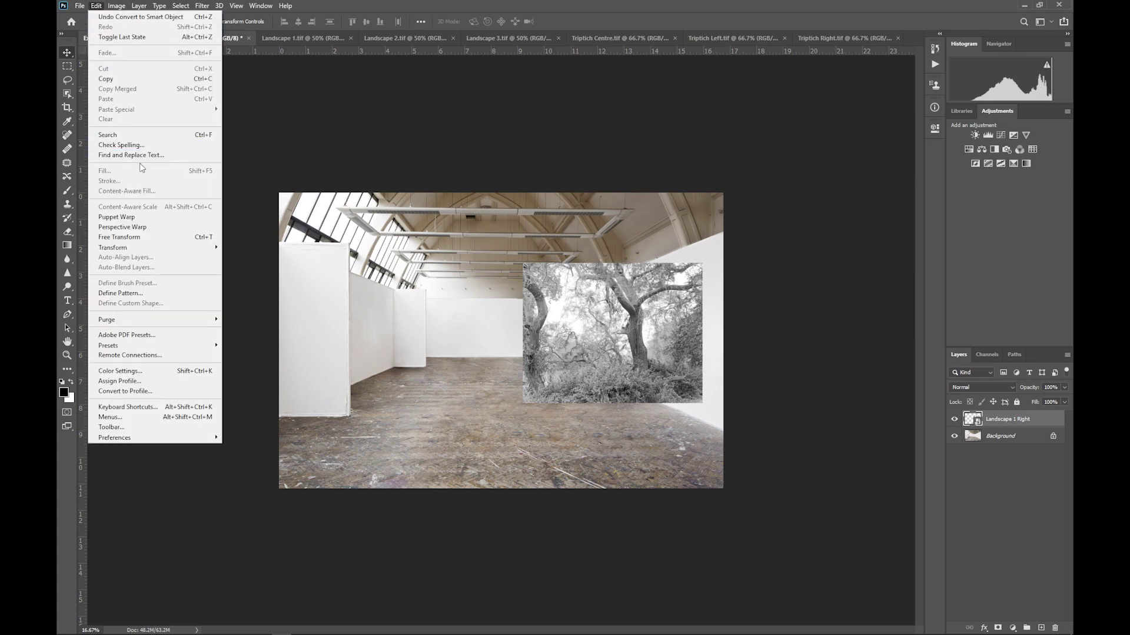
mouse_move(156, 250)
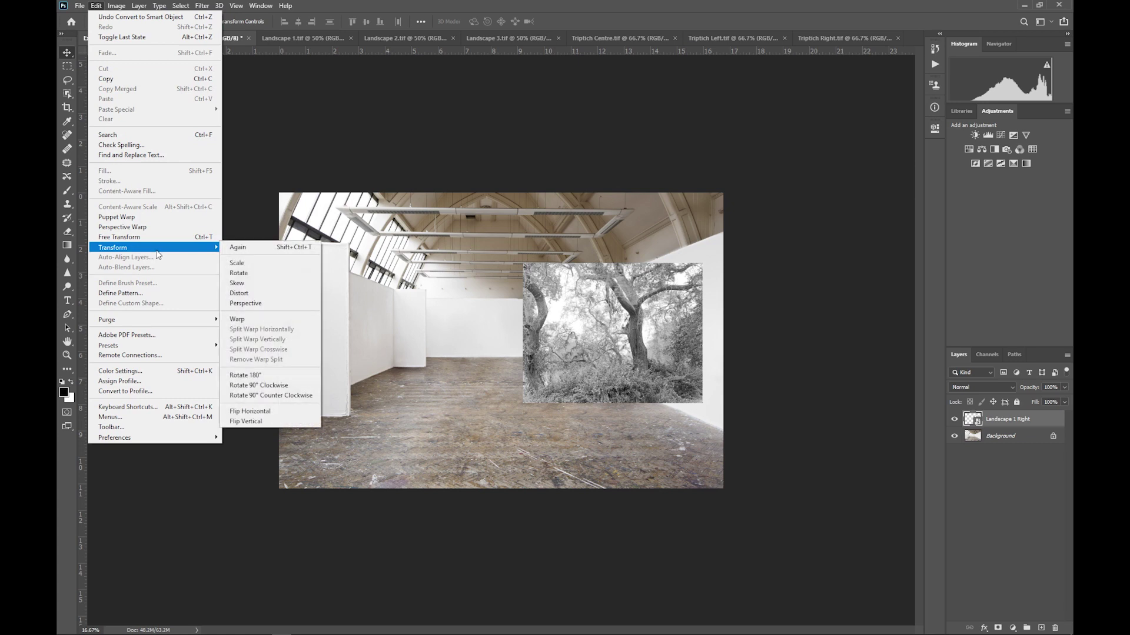
click(241, 263)
drag(701, 261, 542, 387)
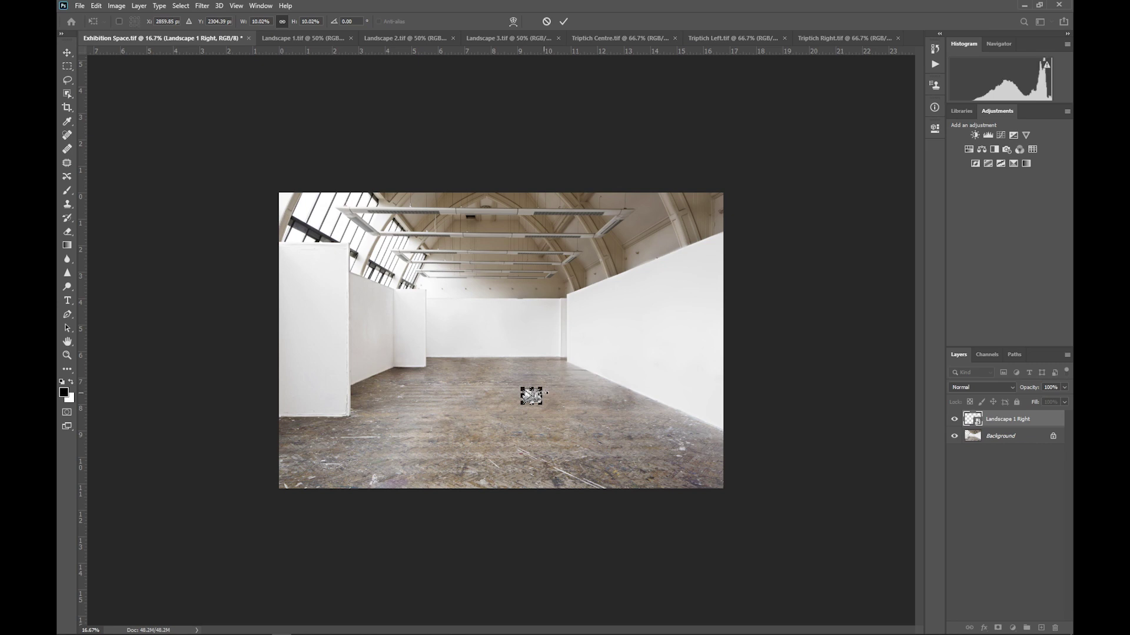
click(564, 22)
Enlarge the Landscape 1 Right Smart Object to about 193% and move it over the middle of the gallery.
click(96, 5)
mouse_move(128, 250)
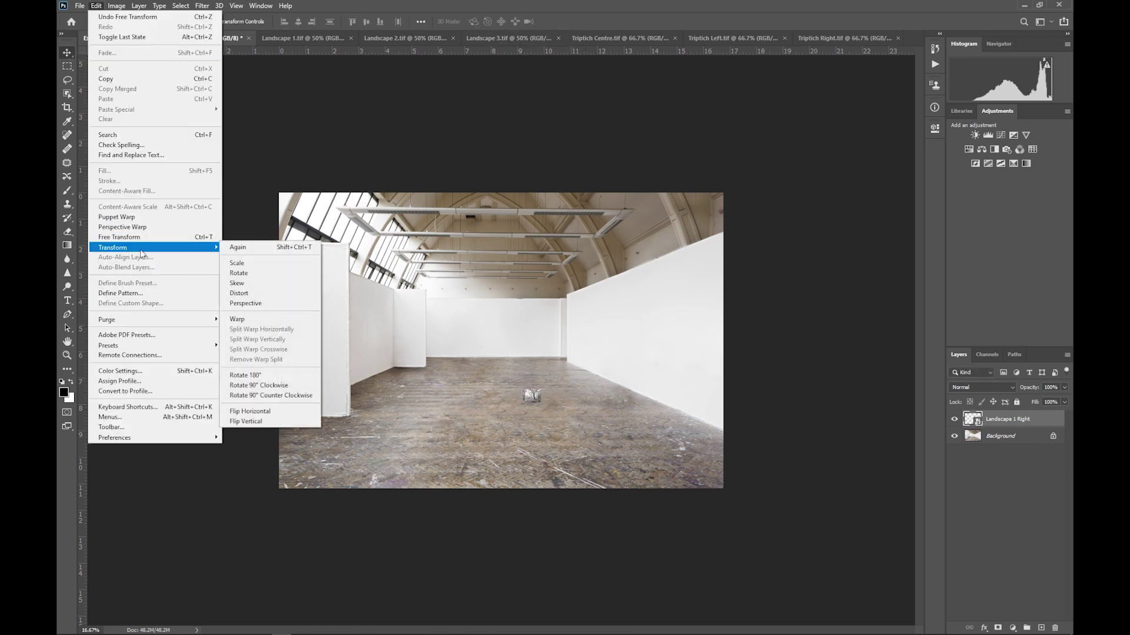
click(235, 260)
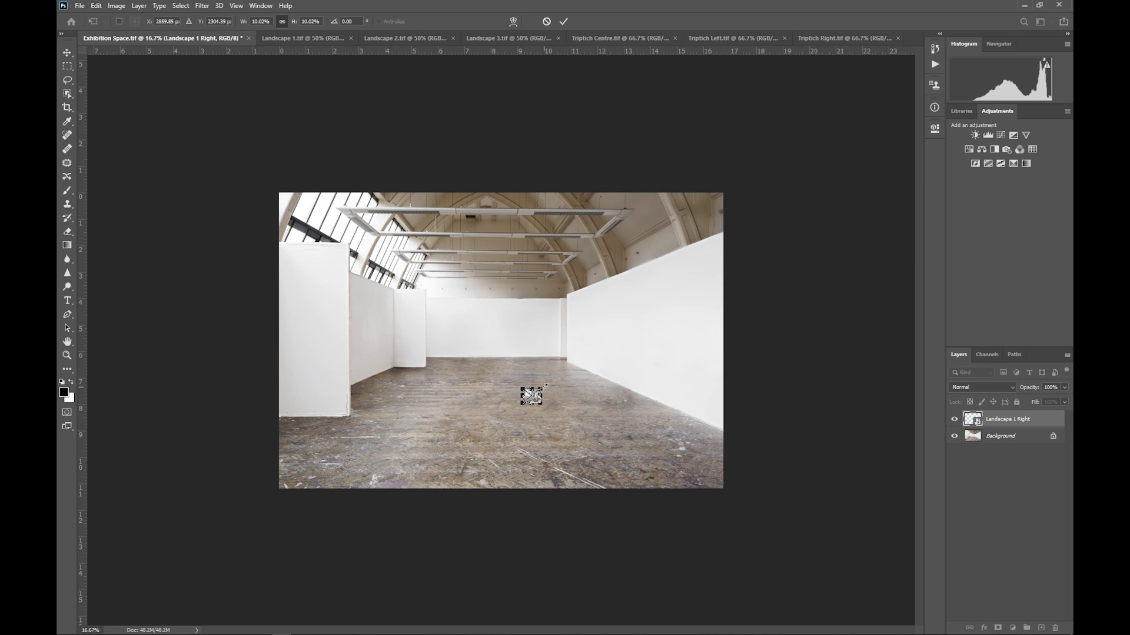
drag(542, 388, 749, 227)
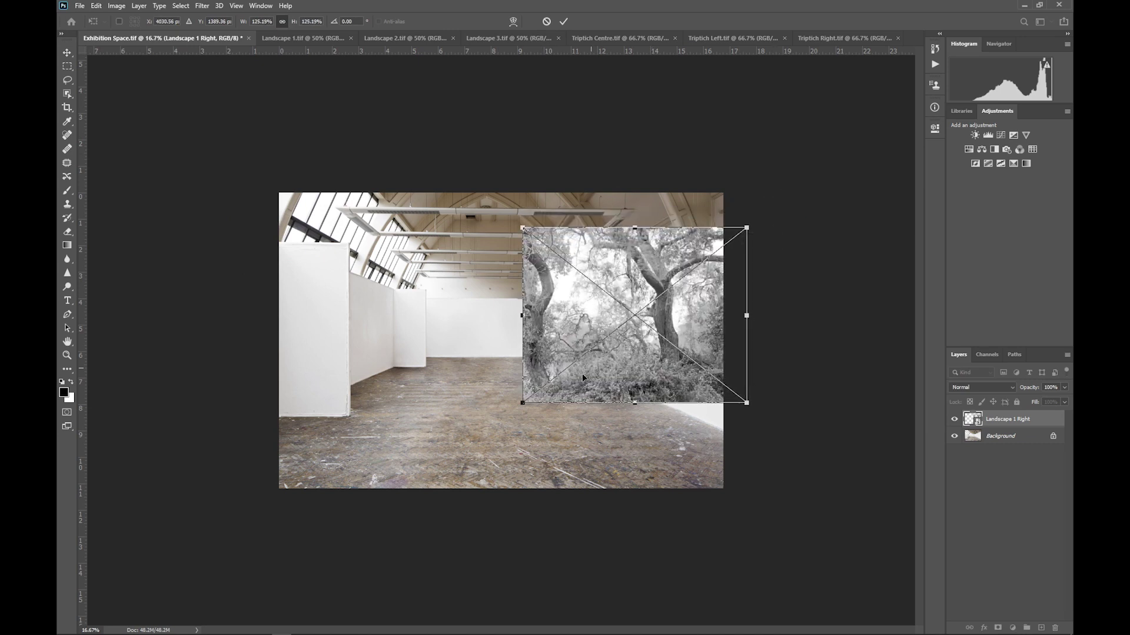
drag(523, 404, 390, 500)
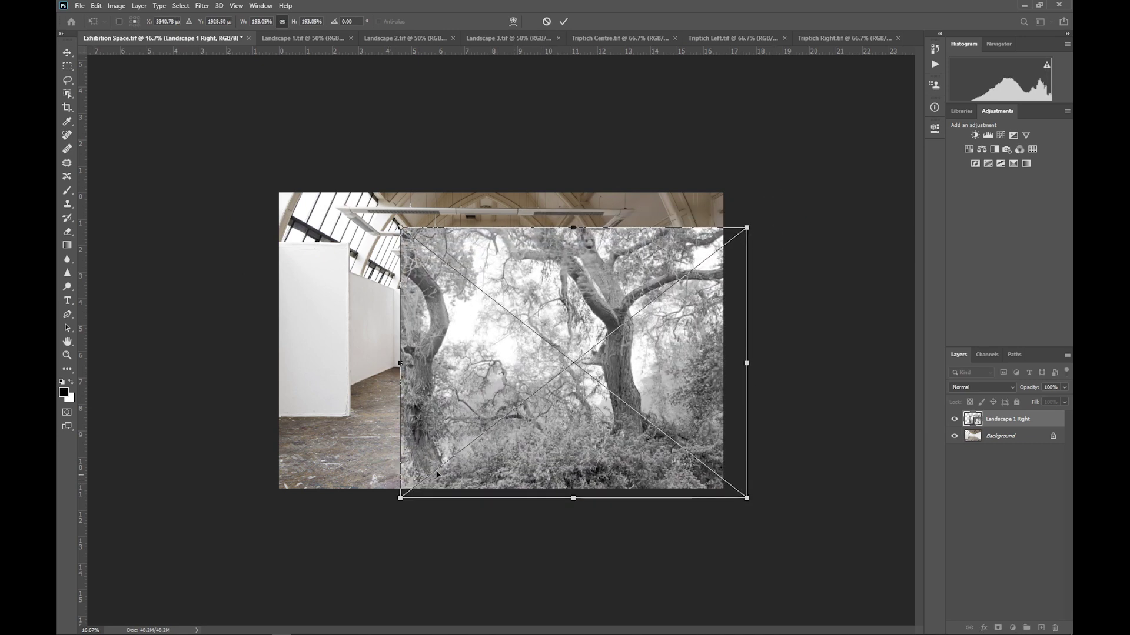
click(562, 26)
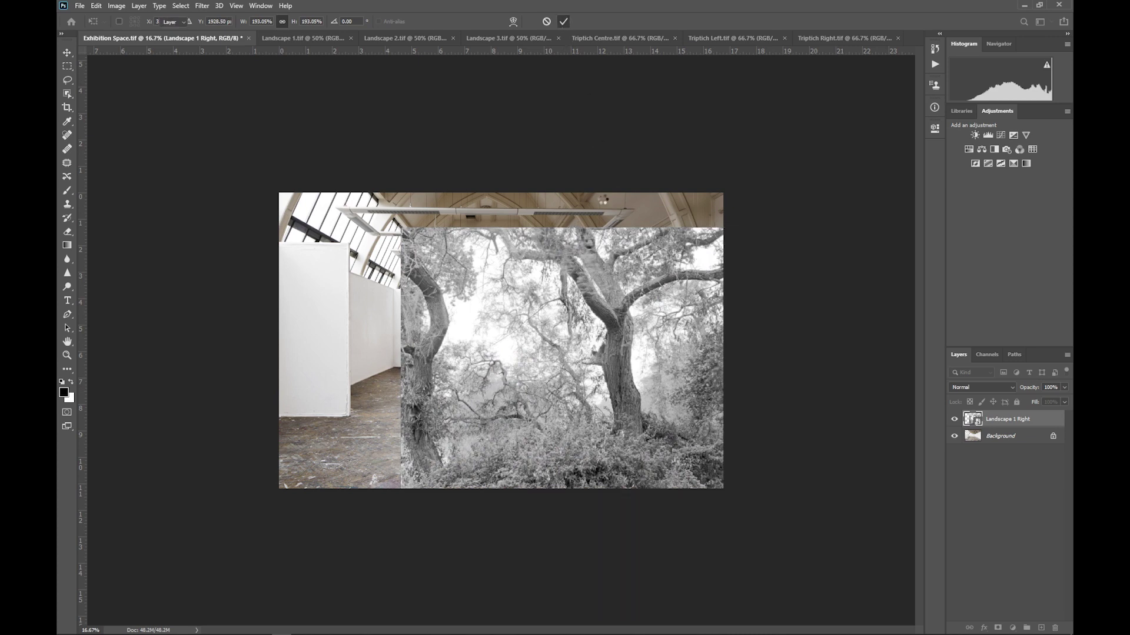
drag(594, 355, 578, 346)
drag(547, 340, 535, 339)
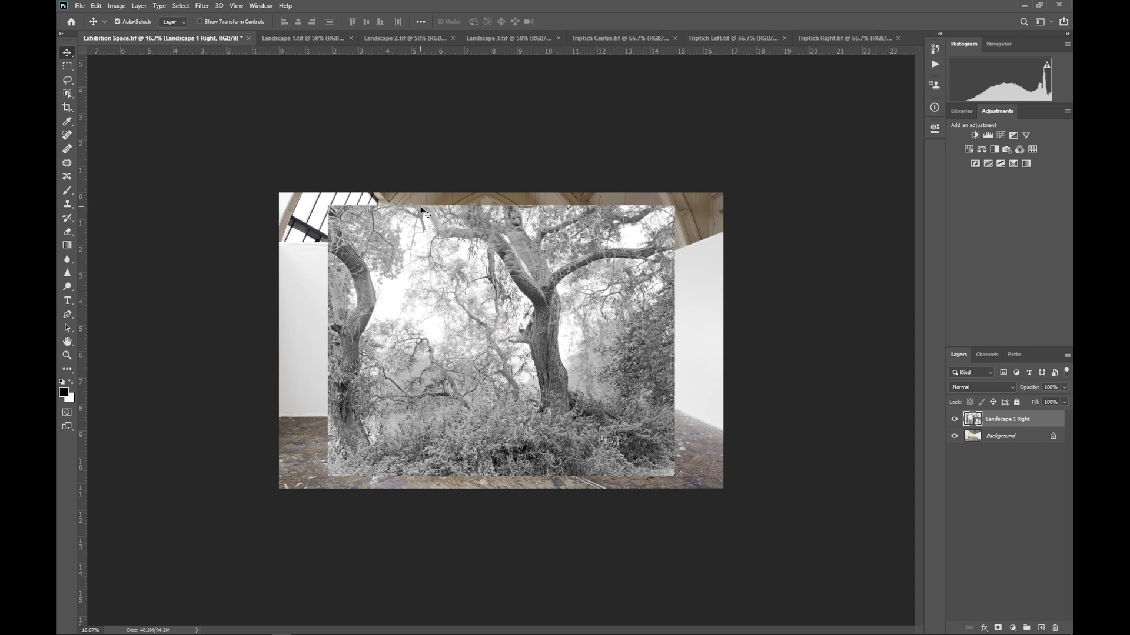
Scale the Landscape 1 Right Smart Object down to about 38% and place it at the far end of the gallery's right wall.
click(96, 5)
mouse_move(165, 248)
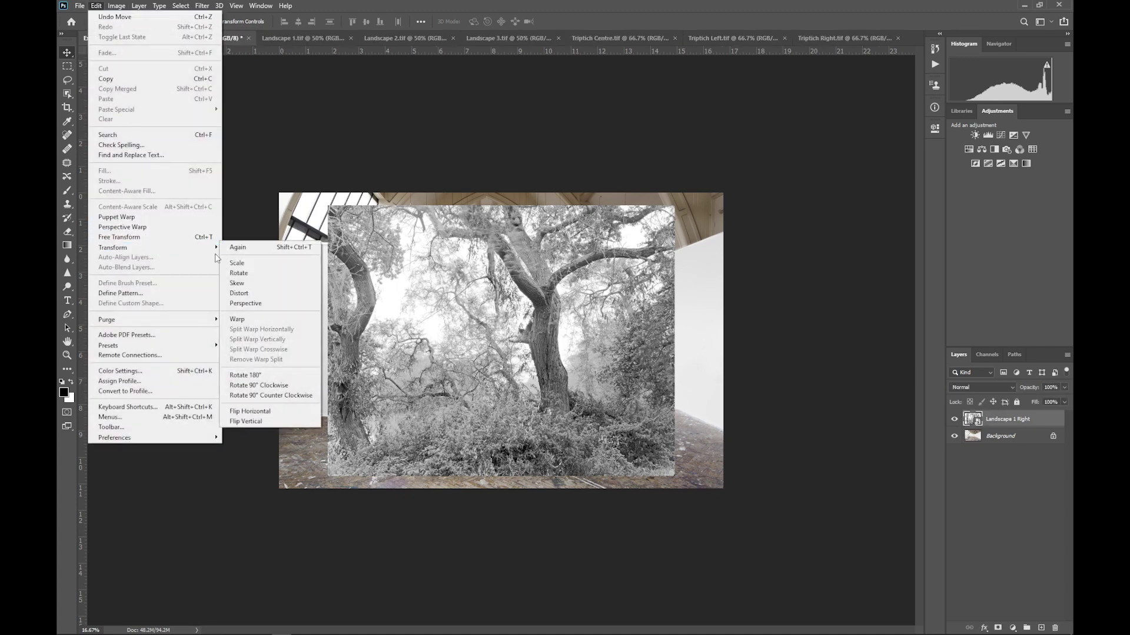
click(259, 263)
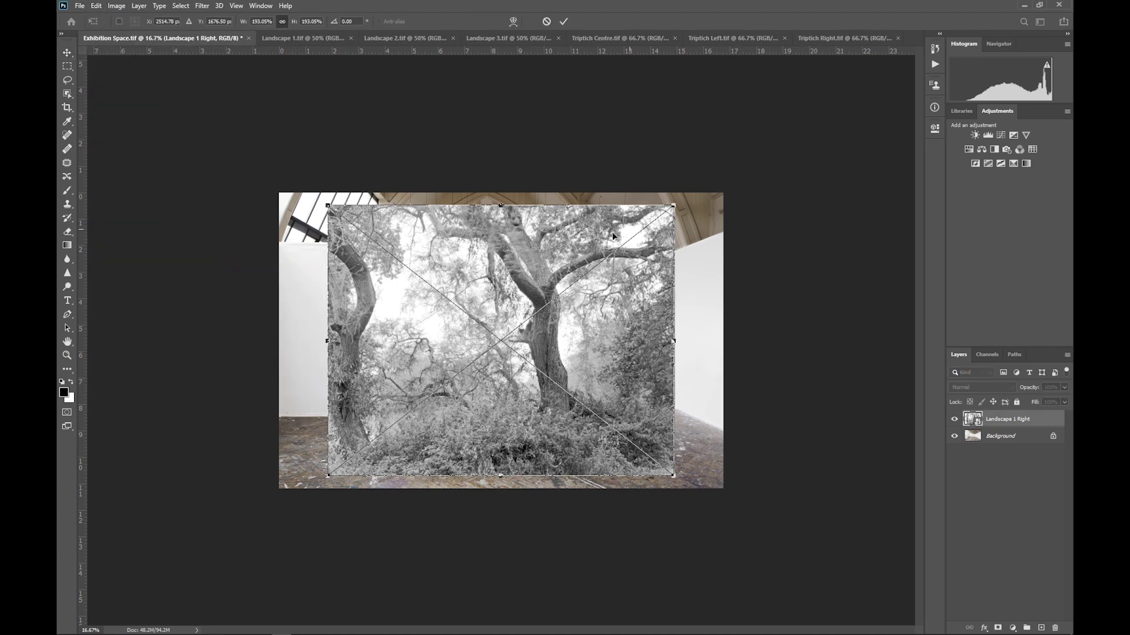
drag(329, 474, 606, 320)
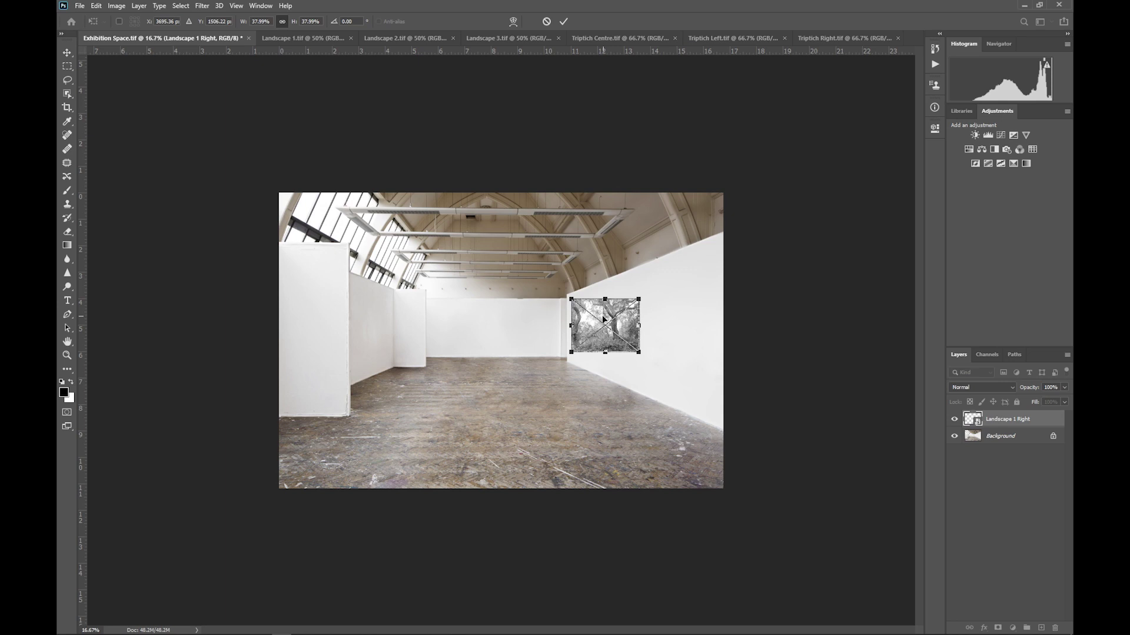
Apply perspective to Landscape 1 Right so its nearer edge follows the right wall, and narrow its width to about 33%.
right_click(603, 320)
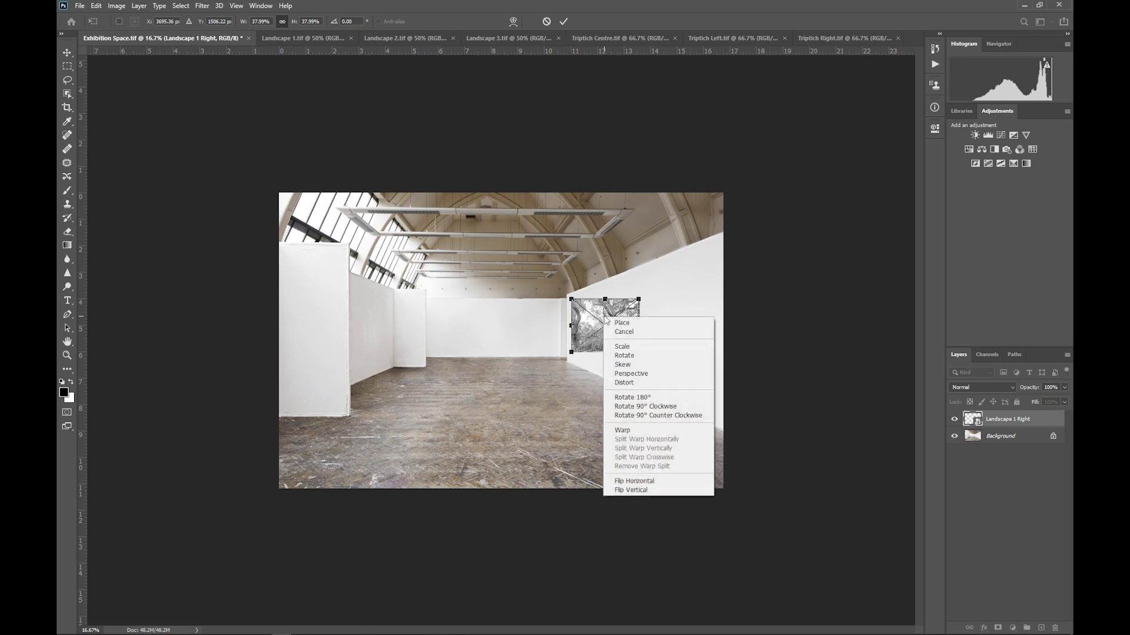
click(634, 376)
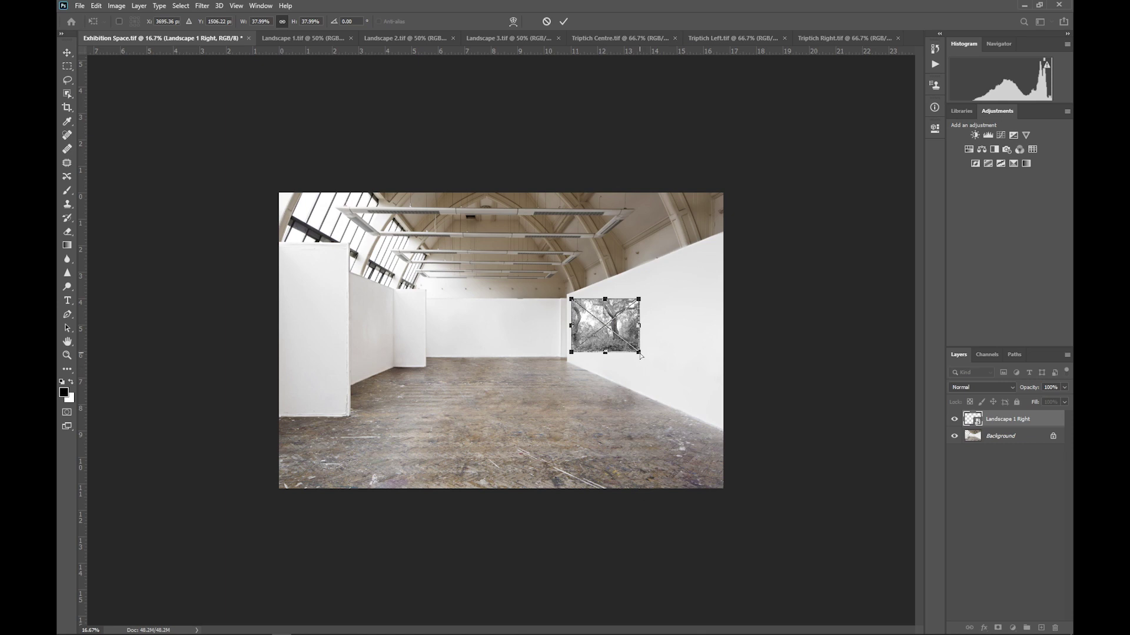
drag(640, 353, 645, 380)
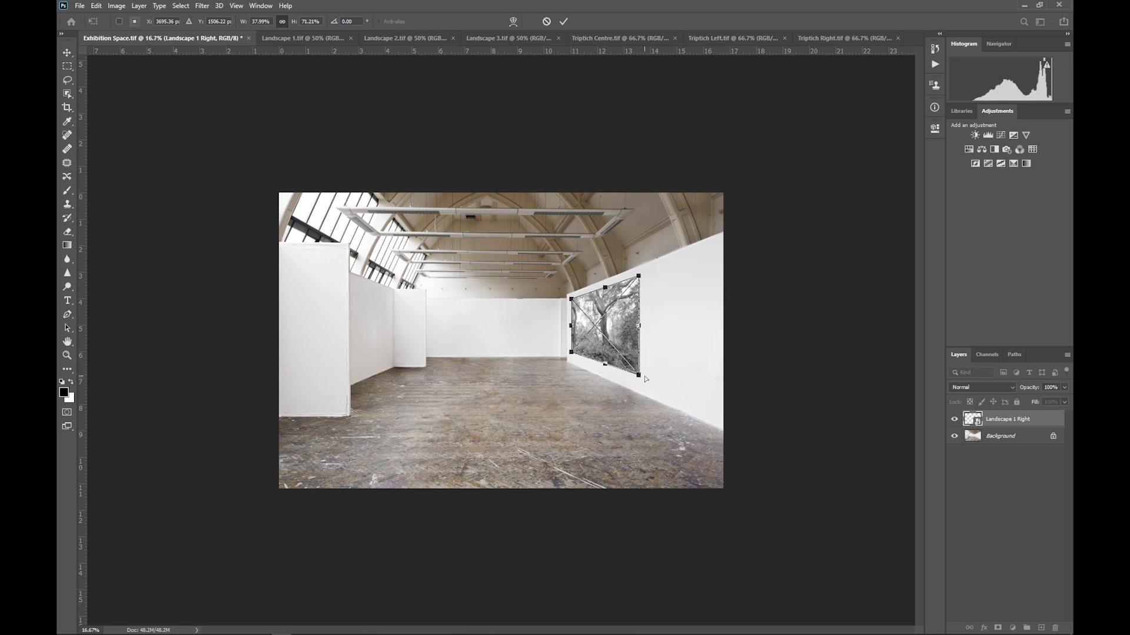
right_click(610, 333)
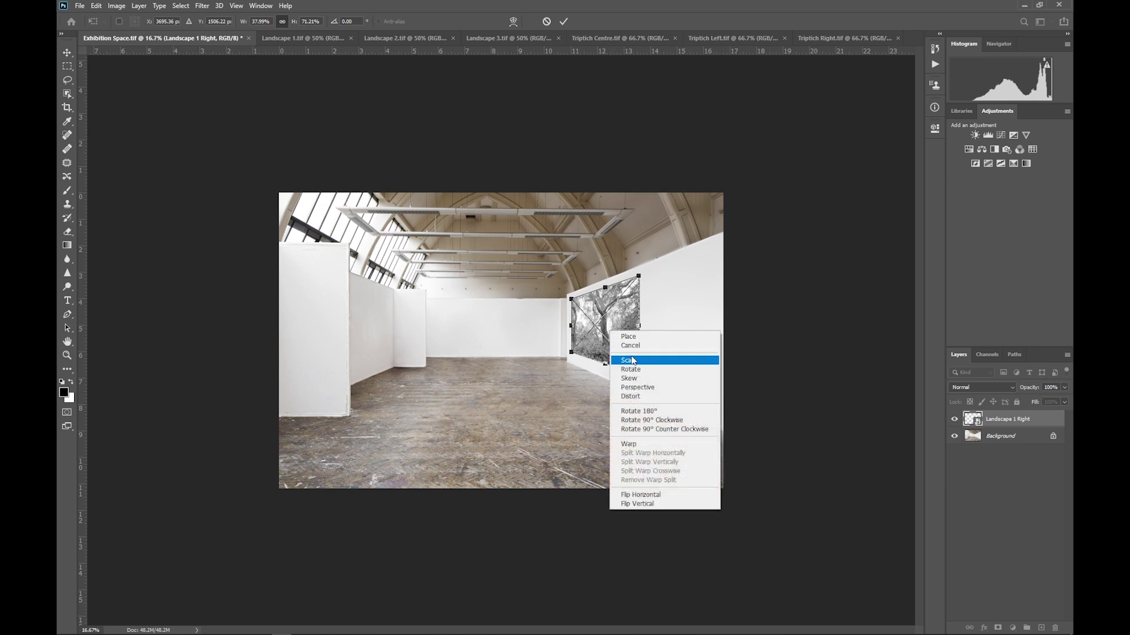
click(633, 360)
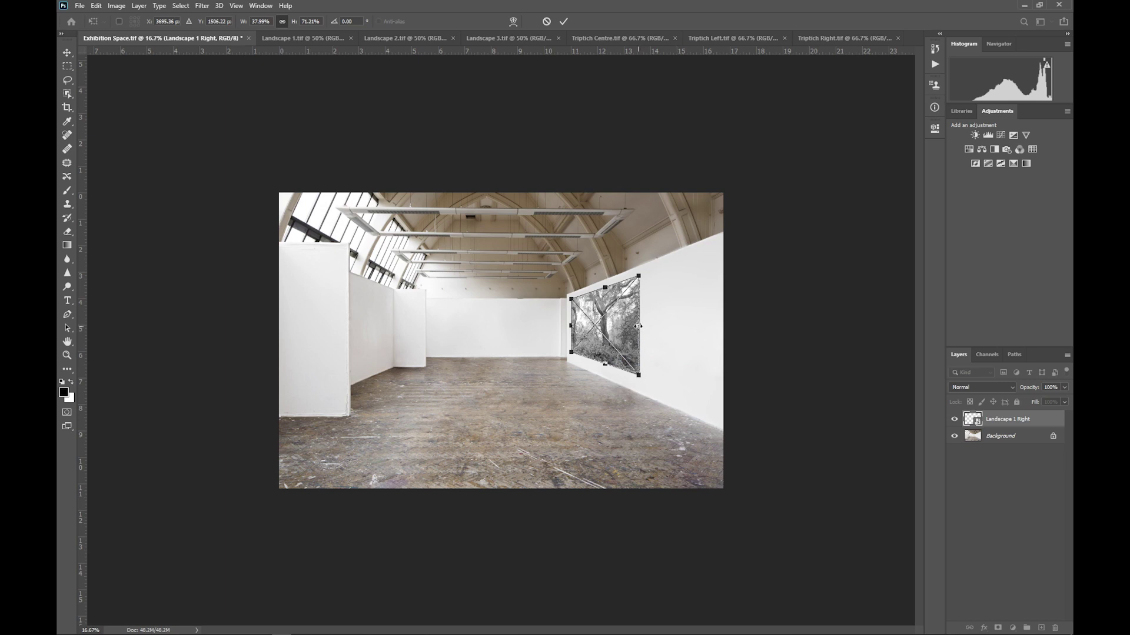
drag(639, 326, 629, 325)
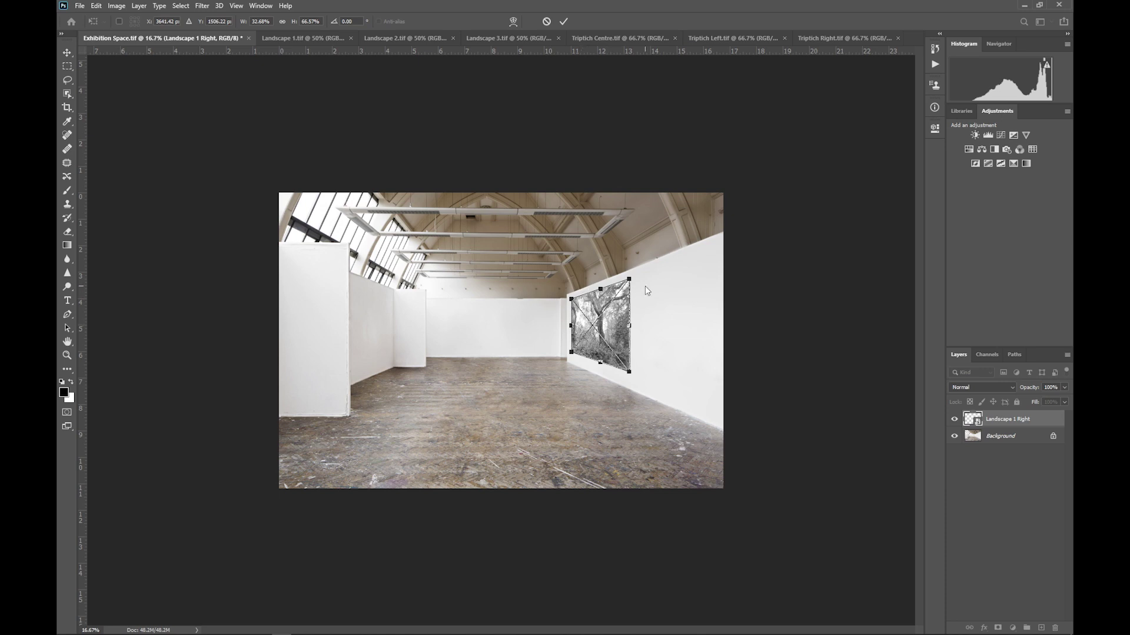
Refine the perspective of Landscape 1 Right by extending its nearer edge slightly to about 69% height, and apply the transform.
right_click(615, 335)
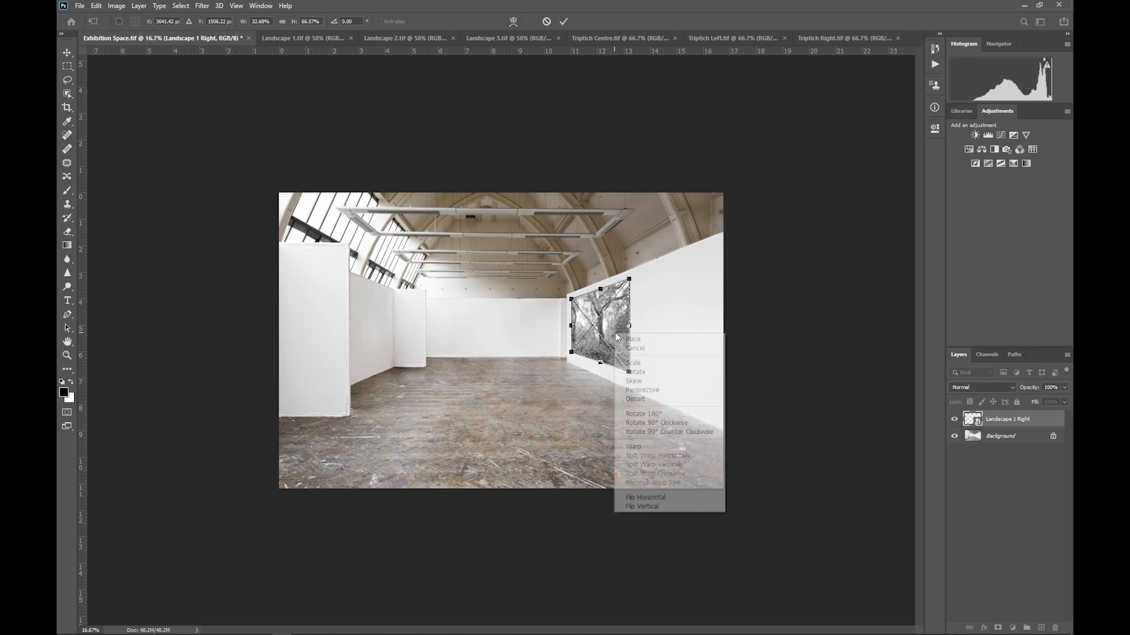
click(645, 382)
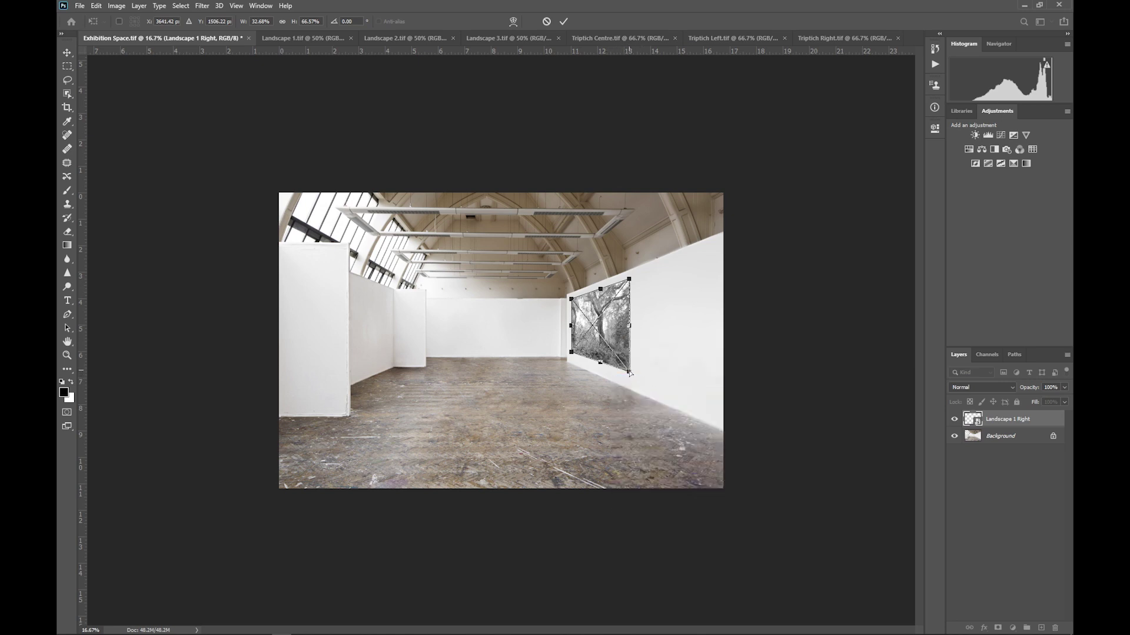
drag(629, 374, 629, 375)
drag(629, 279, 629, 277)
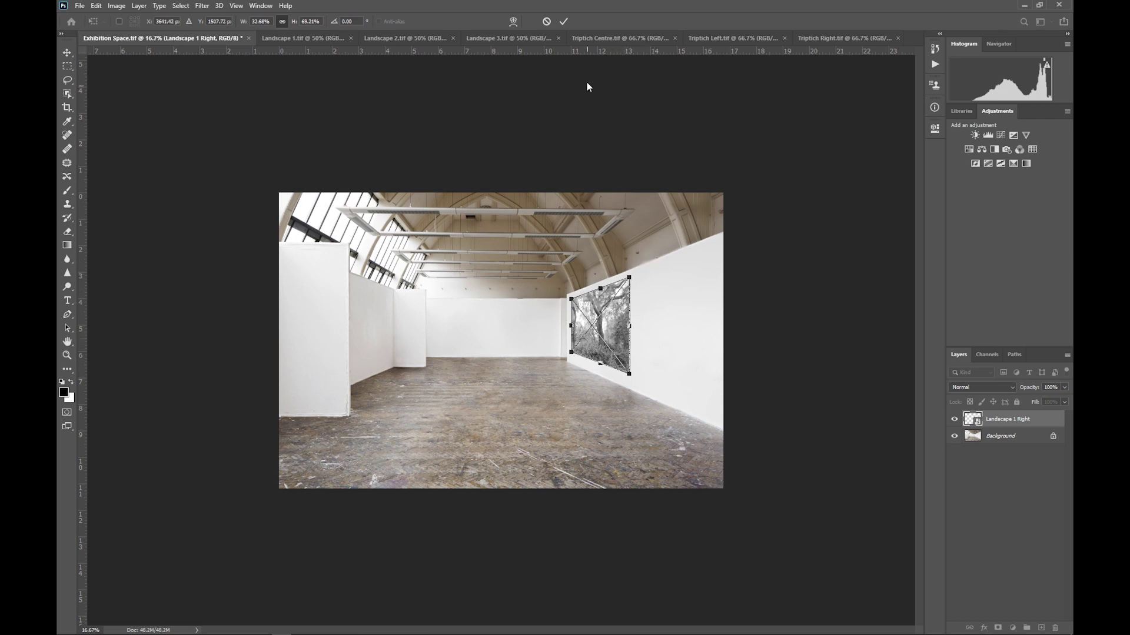
click(564, 22)
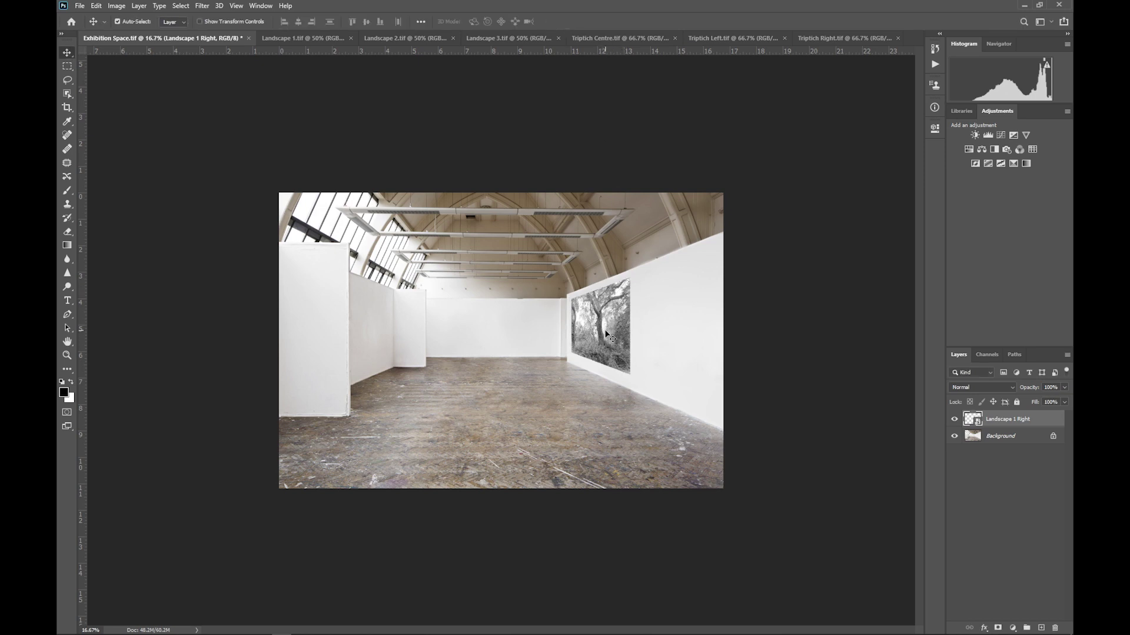
drag(603, 330, 602, 331)
Add a Drop Shadow effect to the Landscape 1 Right layer and open its settings.
double_click(1048, 423)
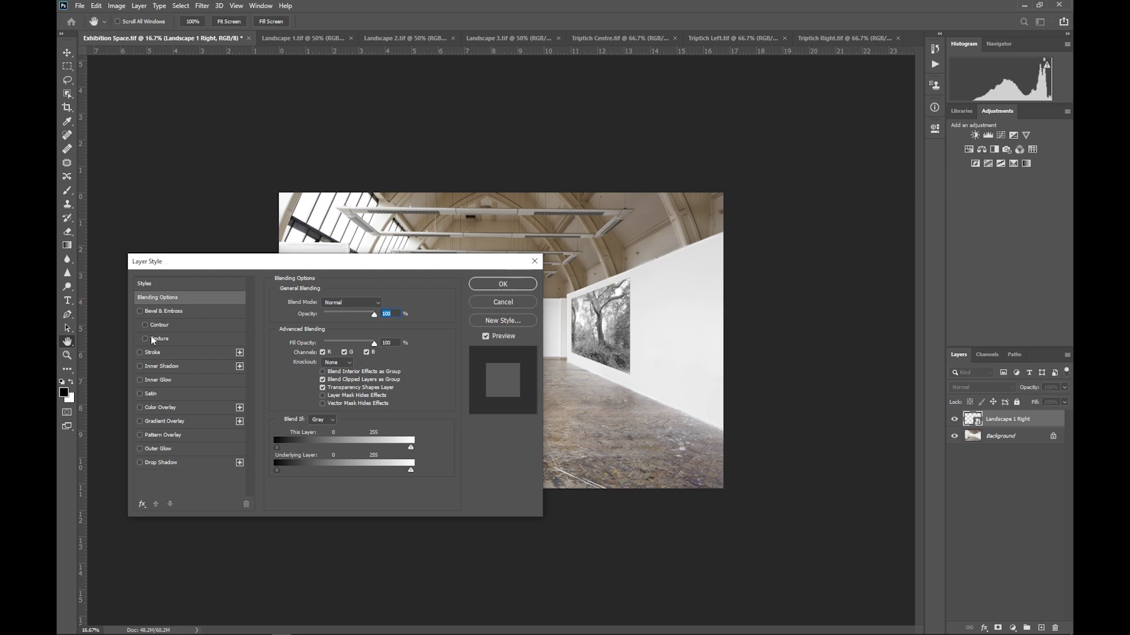
click(140, 462)
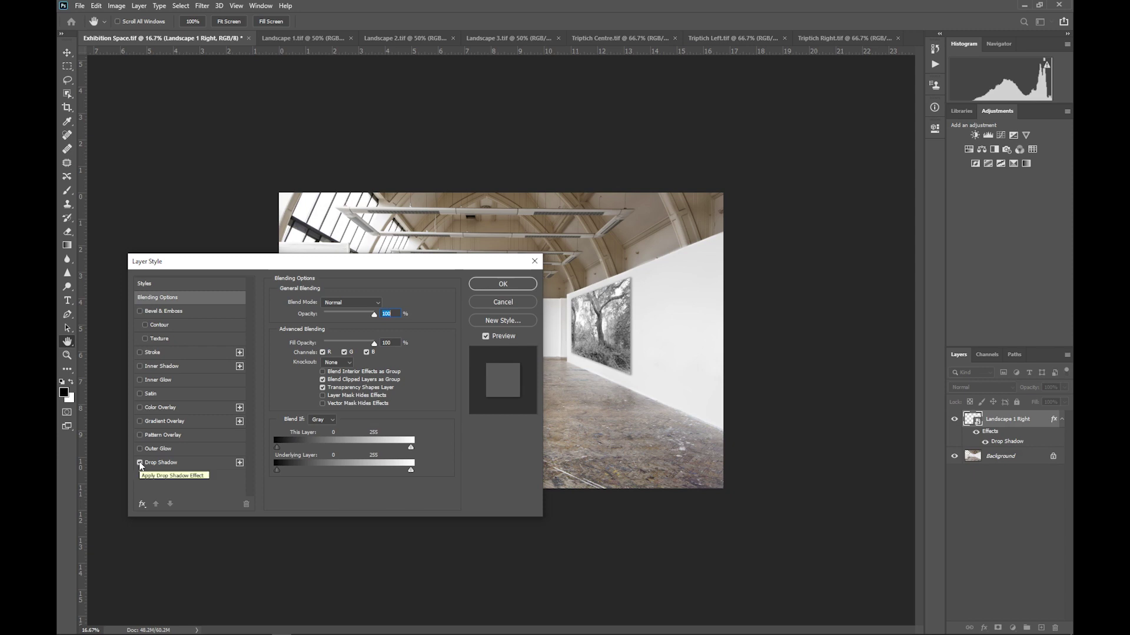
click(188, 463)
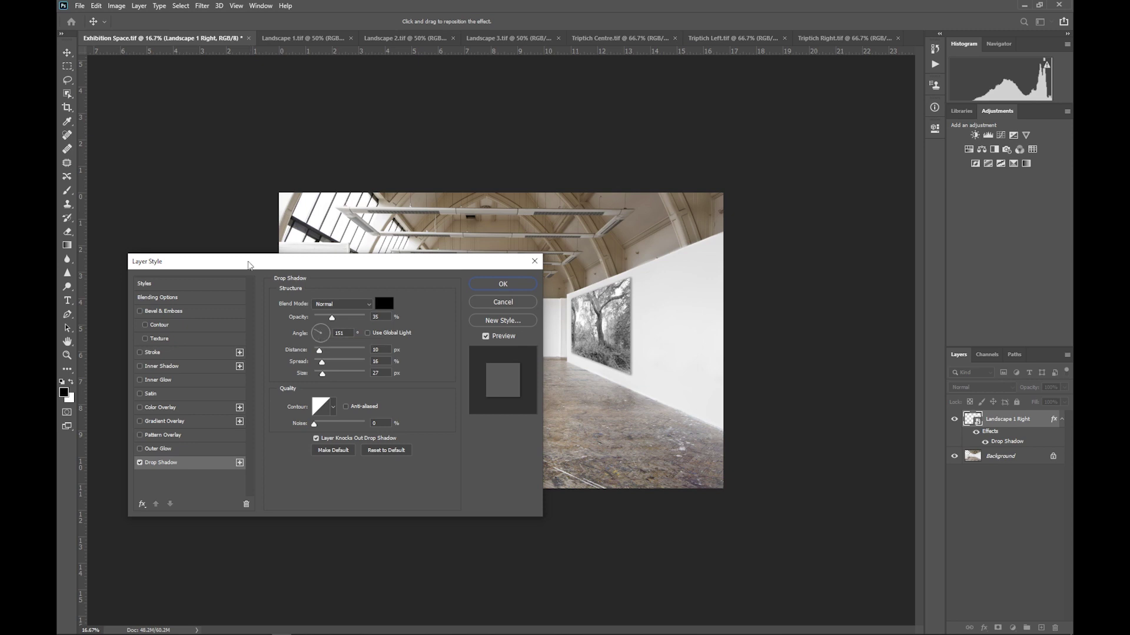
drag(248, 266, 540, 301)
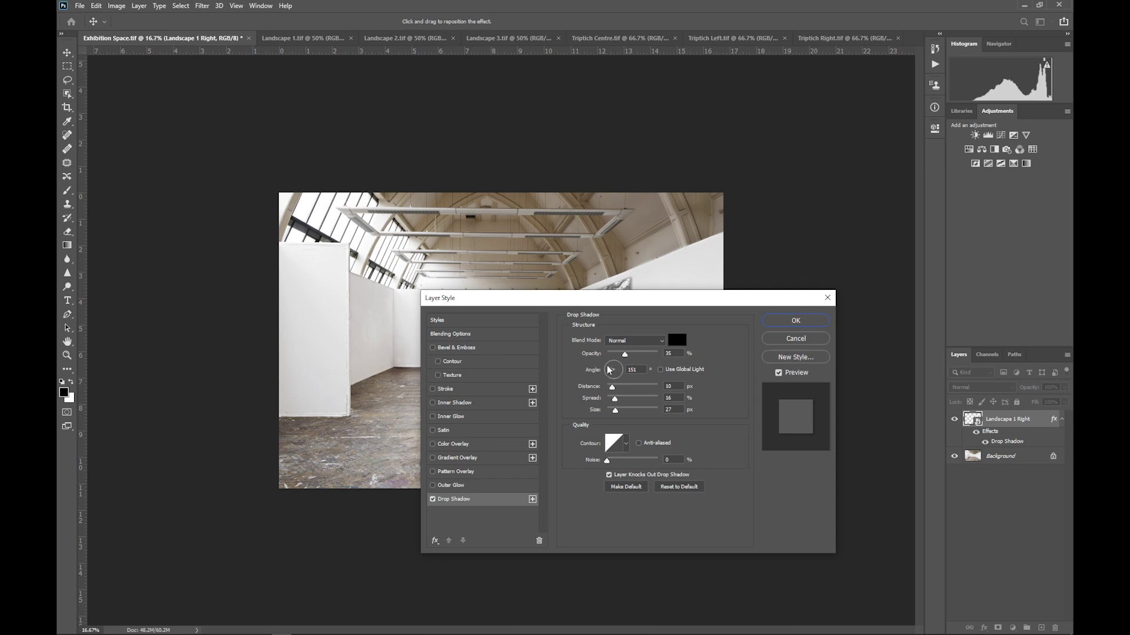
Set the drop shadow to a 153° angle and 15% spread, keeping the picture in view, and apply the layer style.
drag(608, 365, 406, 260)
drag(650, 301, 351, 296)
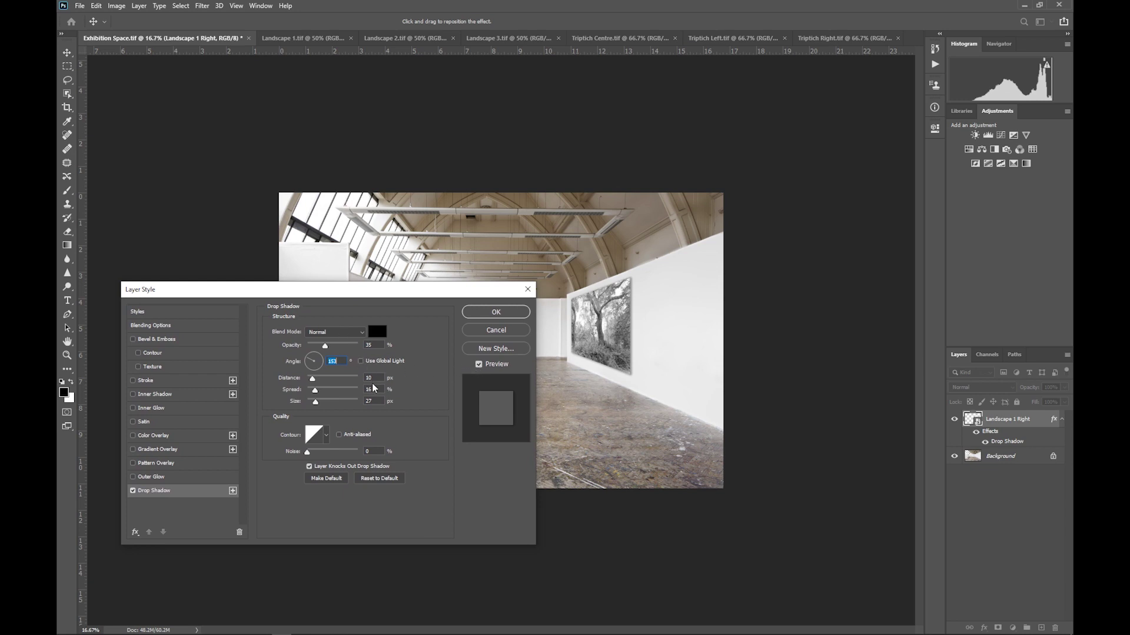
drag(313, 383, 317, 405)
drag(327, 348, 327, 349)
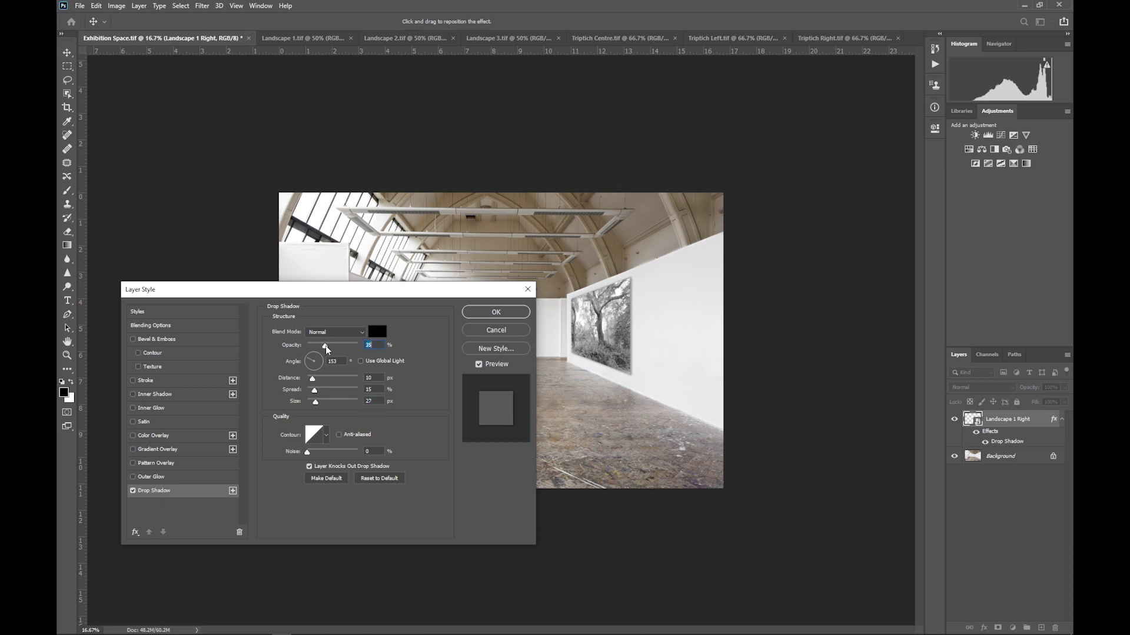
click(486, 312)
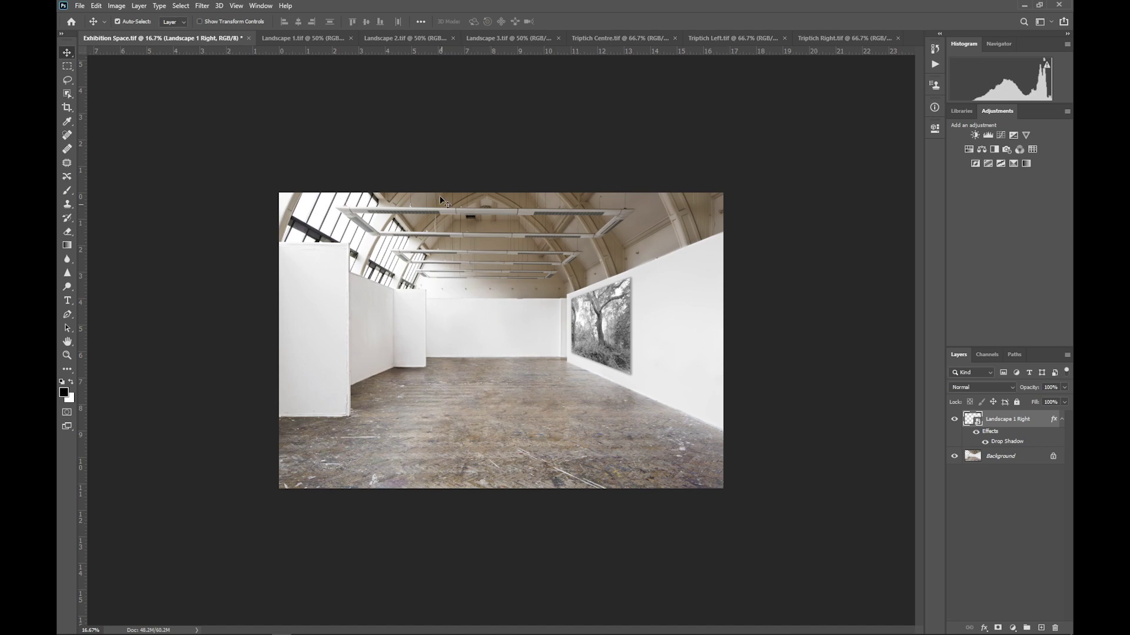
Copy the Landscape 2 photograph onto the right wall of the Exhibition Space image and name its layer Landscape 2 Right.
click(394, 40)
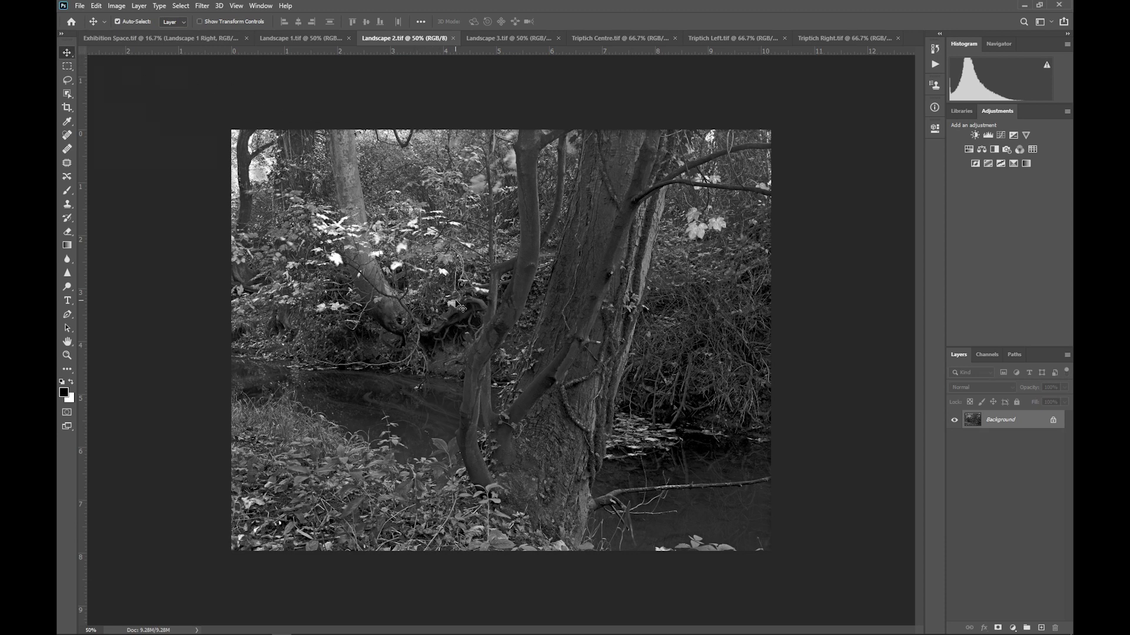
drag(460, 304, 681, 349)
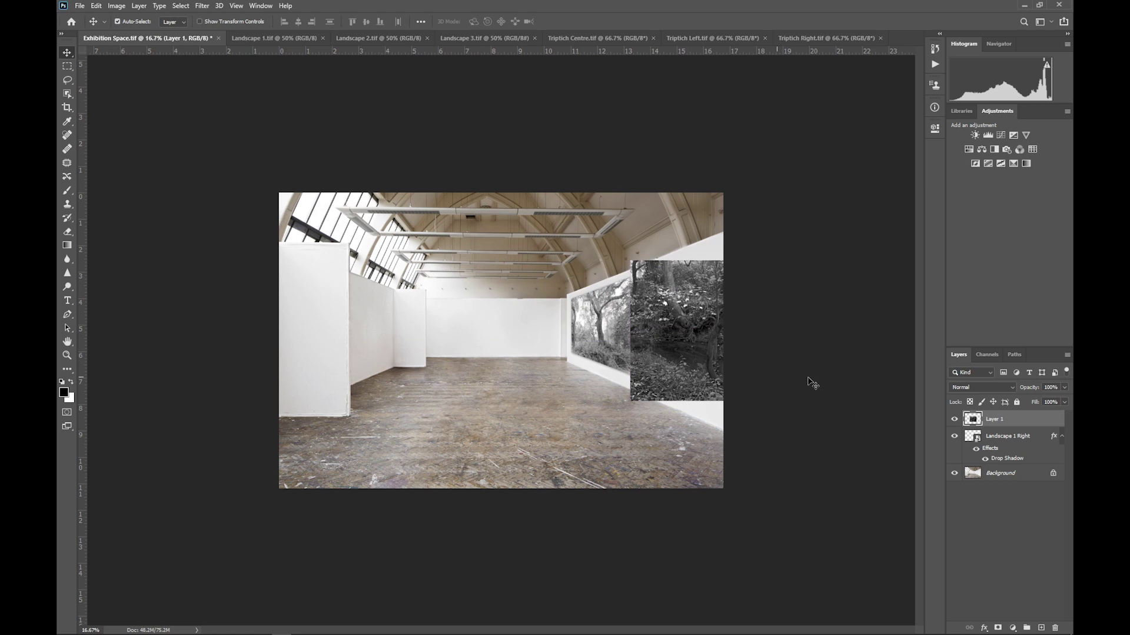
double_click(997, 419)
text(Landscape 2 Right)
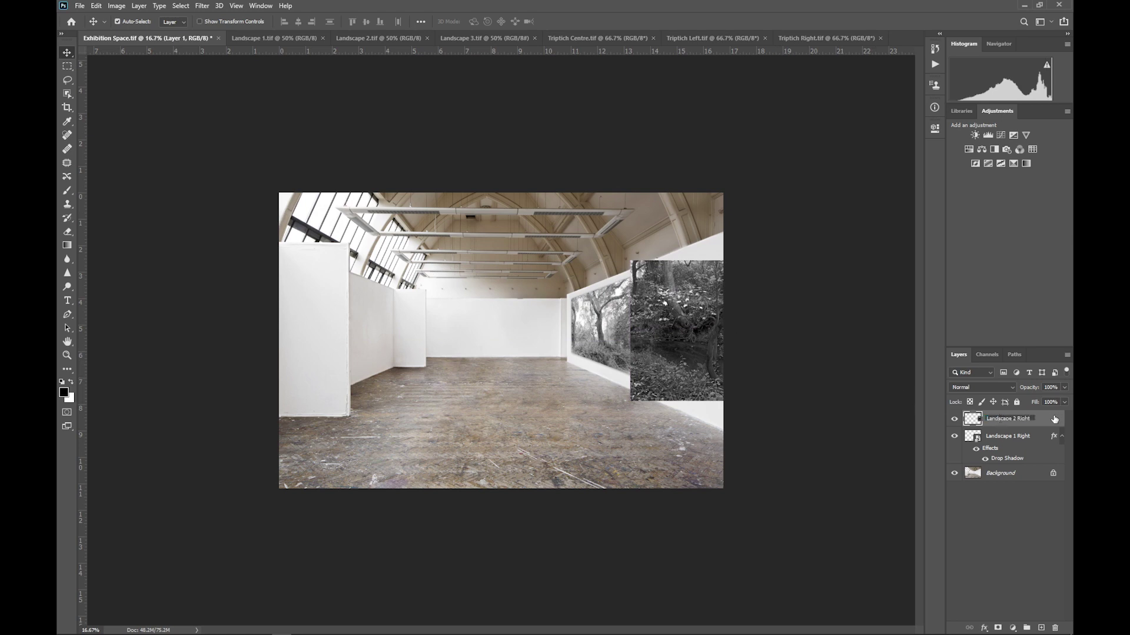
key(Return)
Convert Landscape 2 Right to a Smart Object and distort it in perspective to match the slope of the right wall.
right_click(1046, 422)
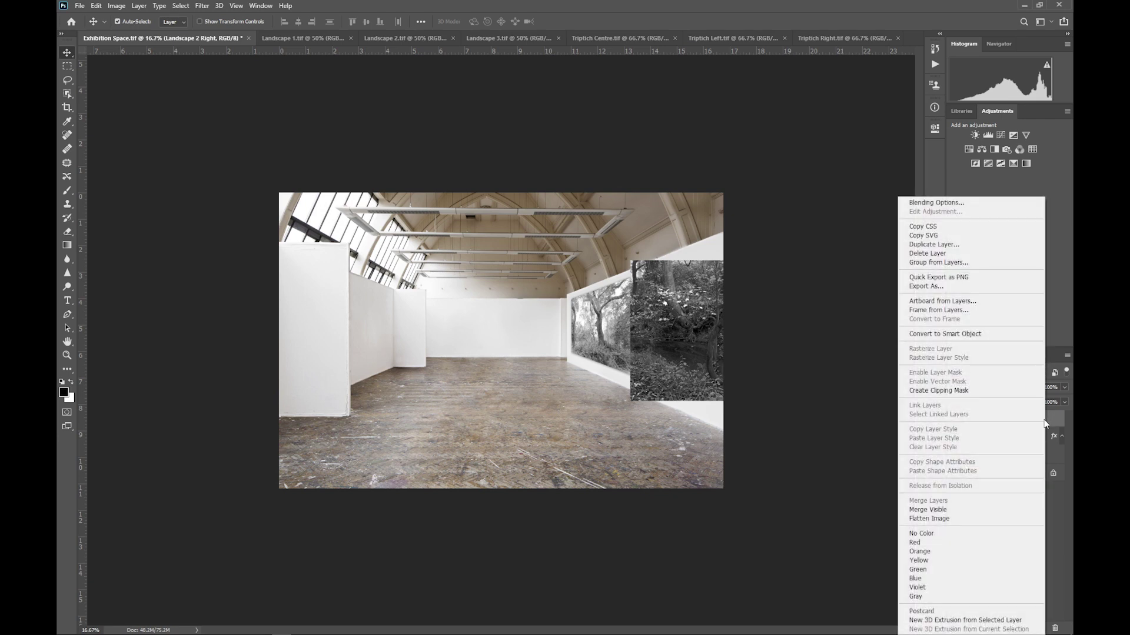
click(951, 334)
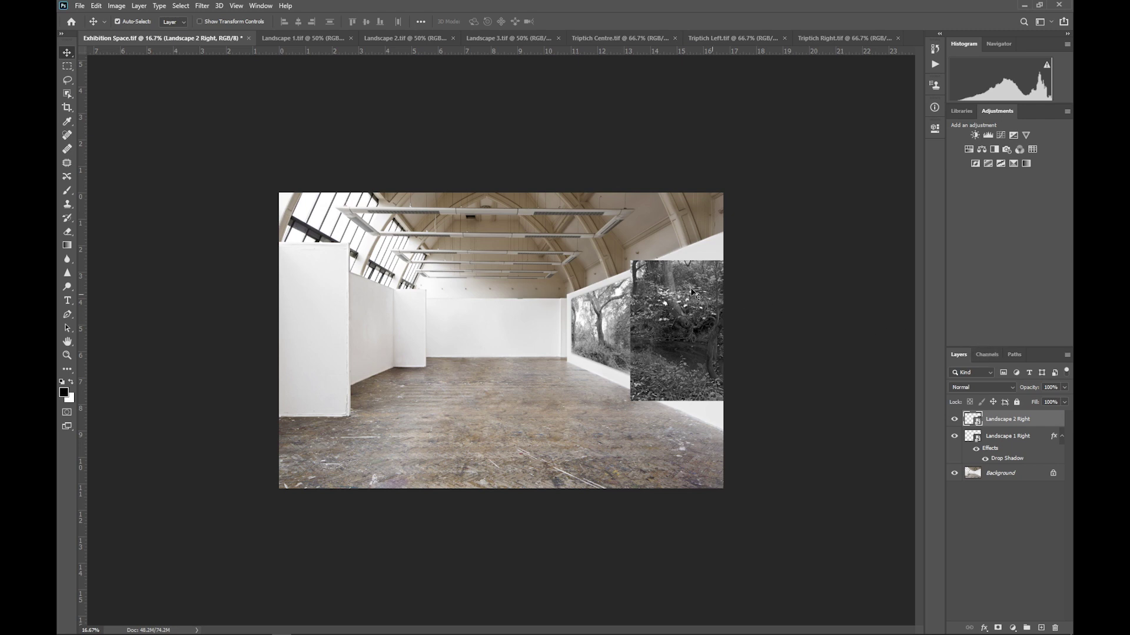
click(98, 6)
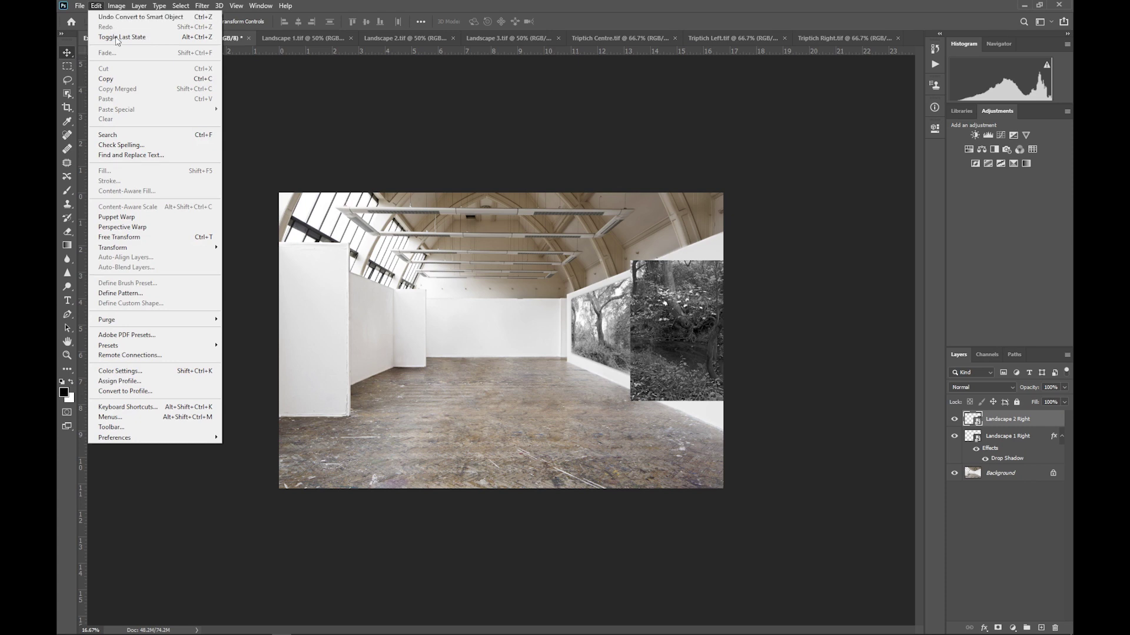
mouse_move(151, 251)
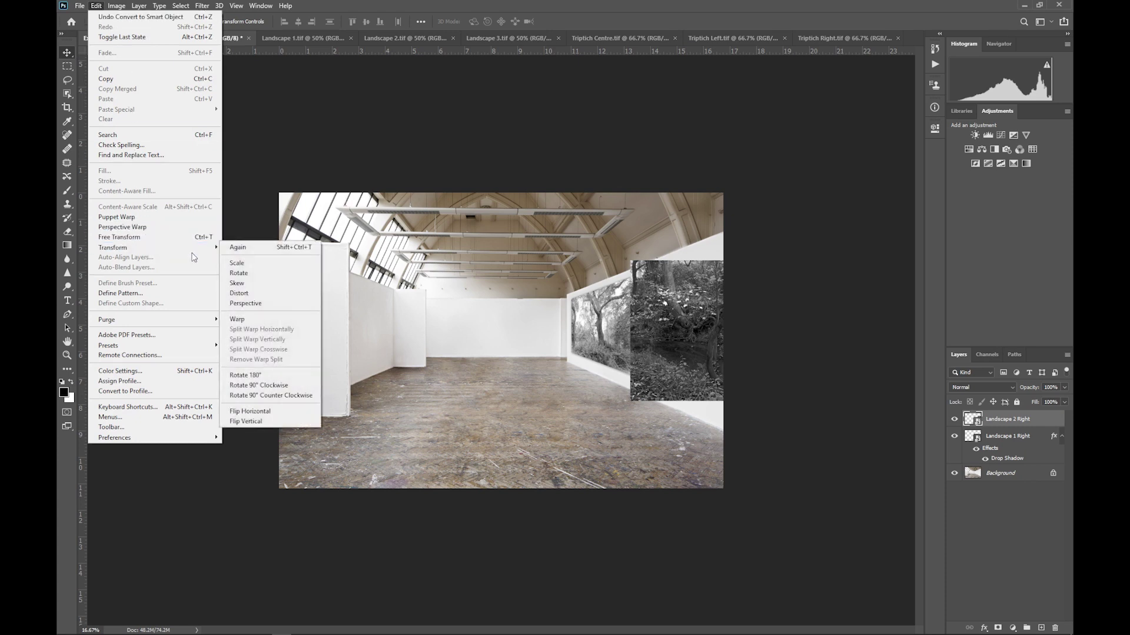
click(271, 303)
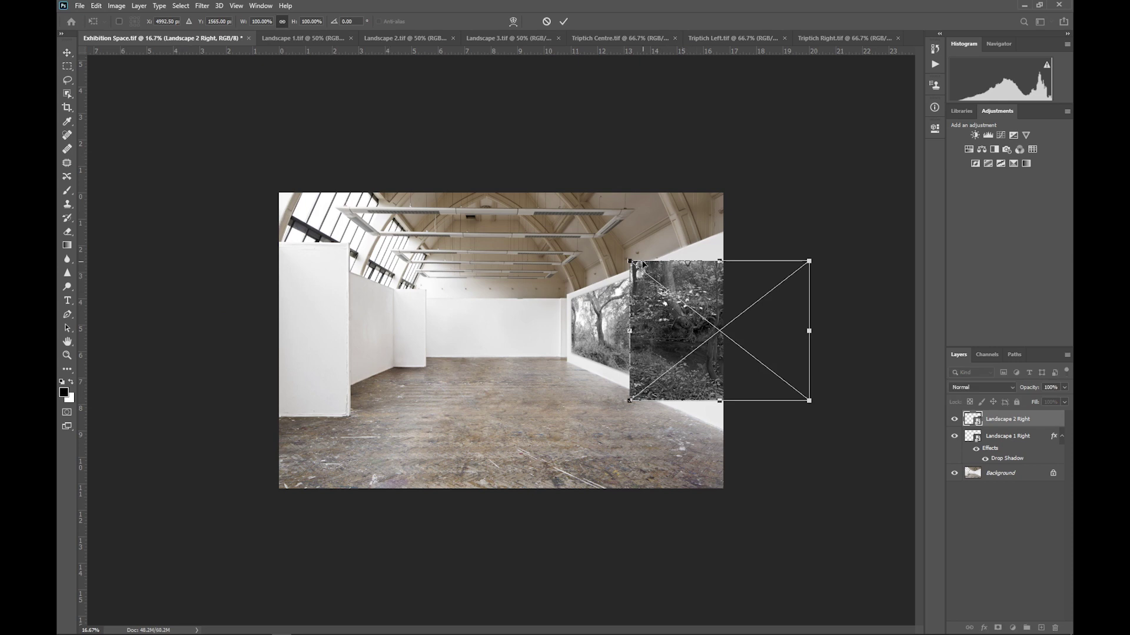
drag(629, 261, 629, 285)
drag(652, 343, 630, 372)
drag(809, 254, 798, 208)
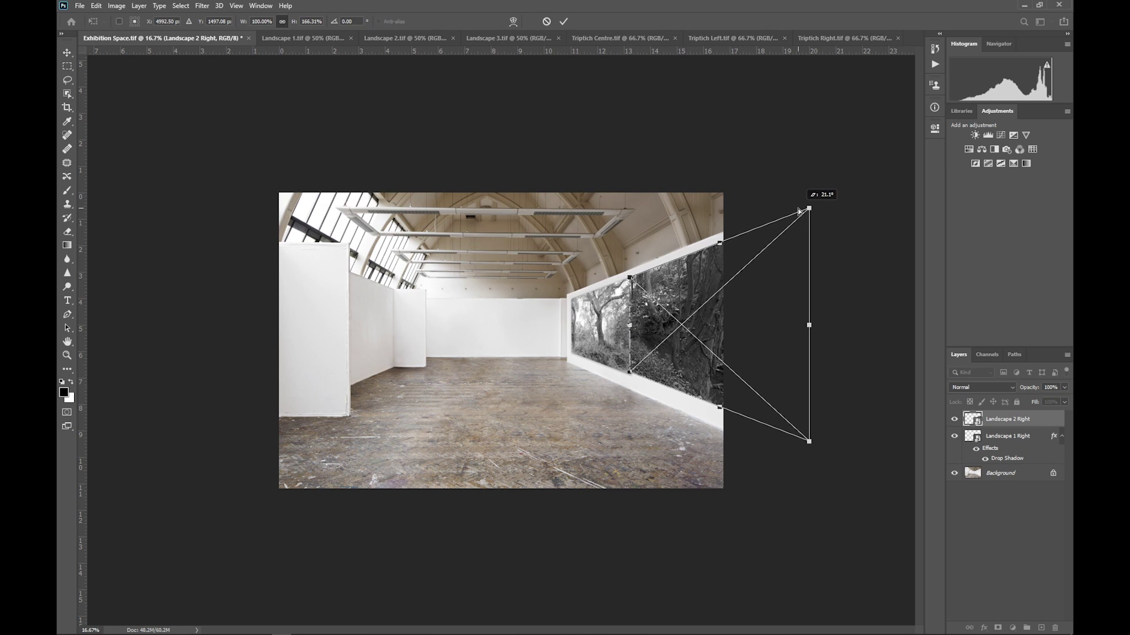
Scale and adjust Landscape 2 Right to fit inside the right wall, leaving a gap beside Landscape 1 Right, and commit the transform.
right_click(681, 304)
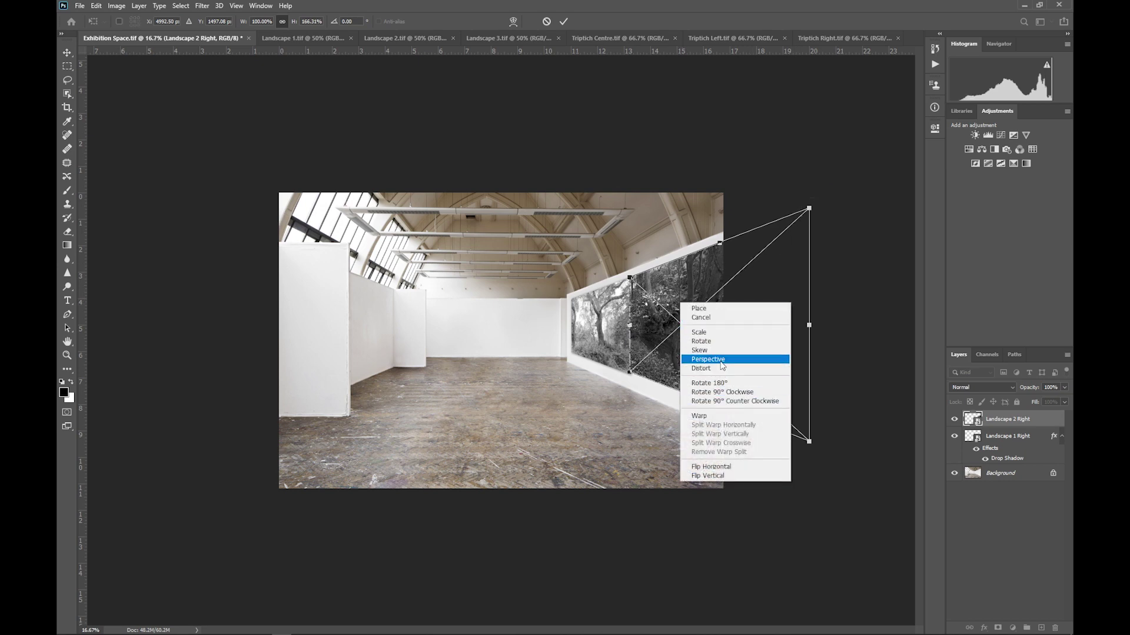
click(694, 331)
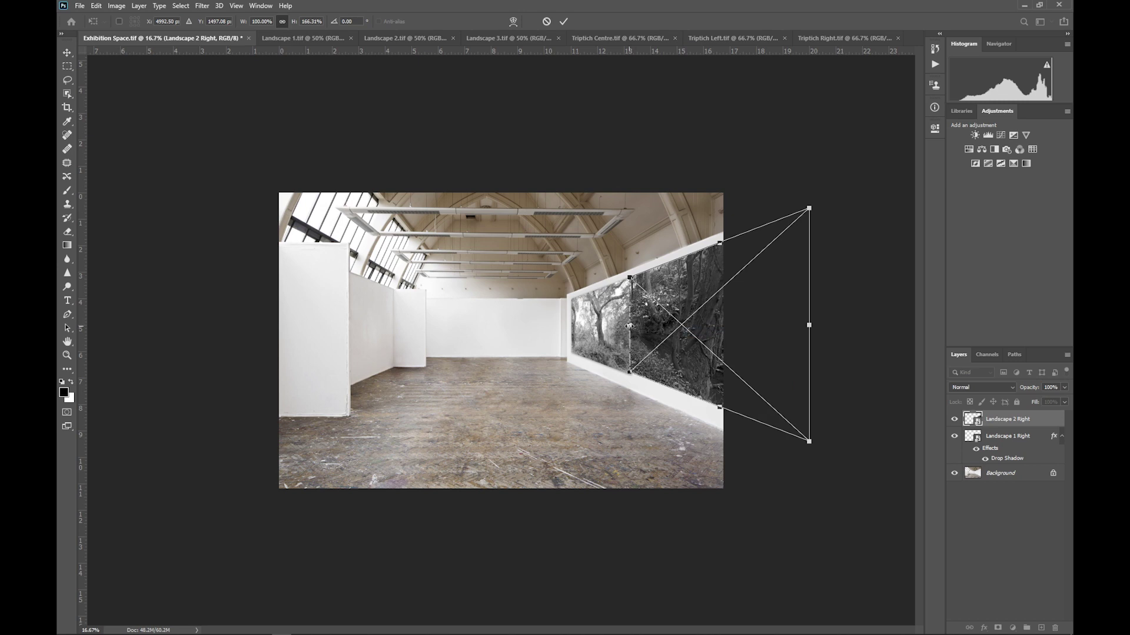
drag(629, 325, 635, 326)
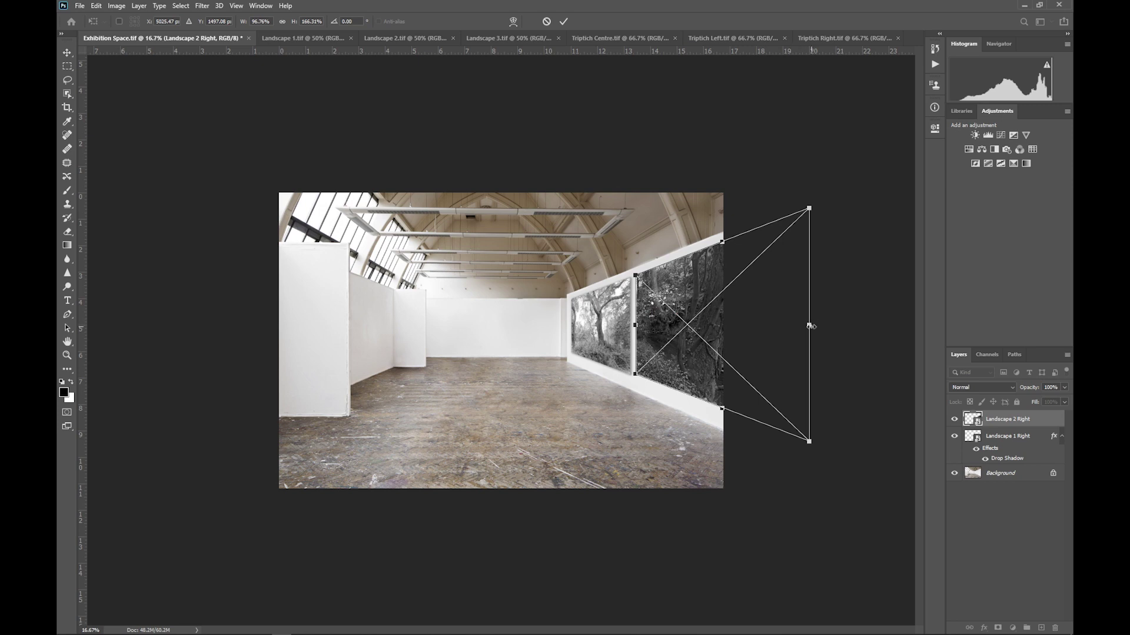
drag(810, 325, 722, 315)
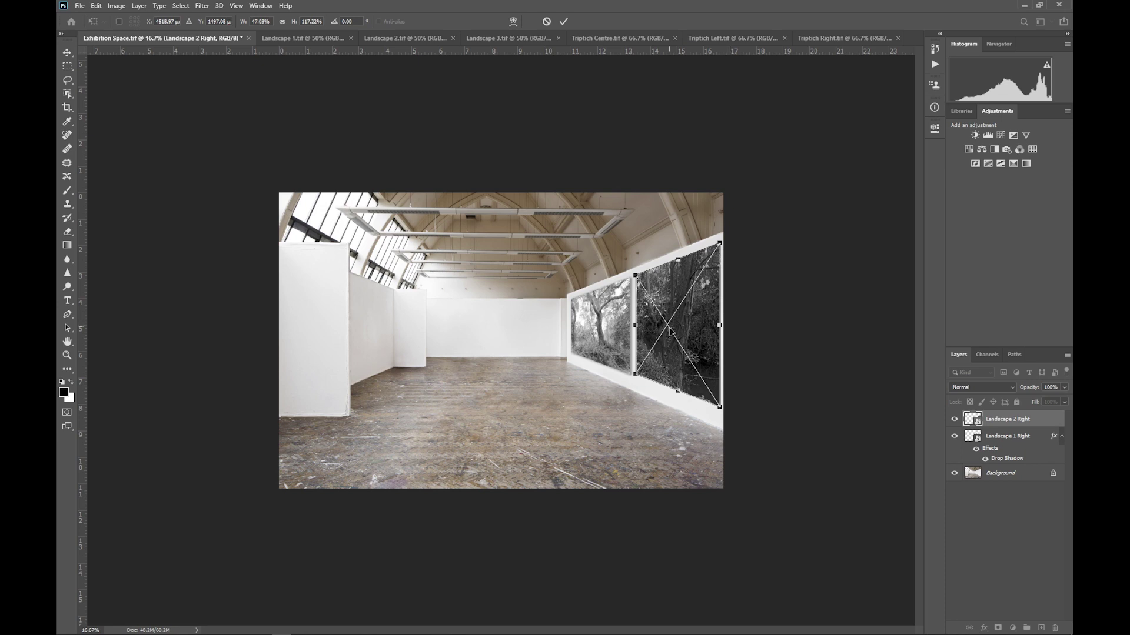
right_click(697, 323)
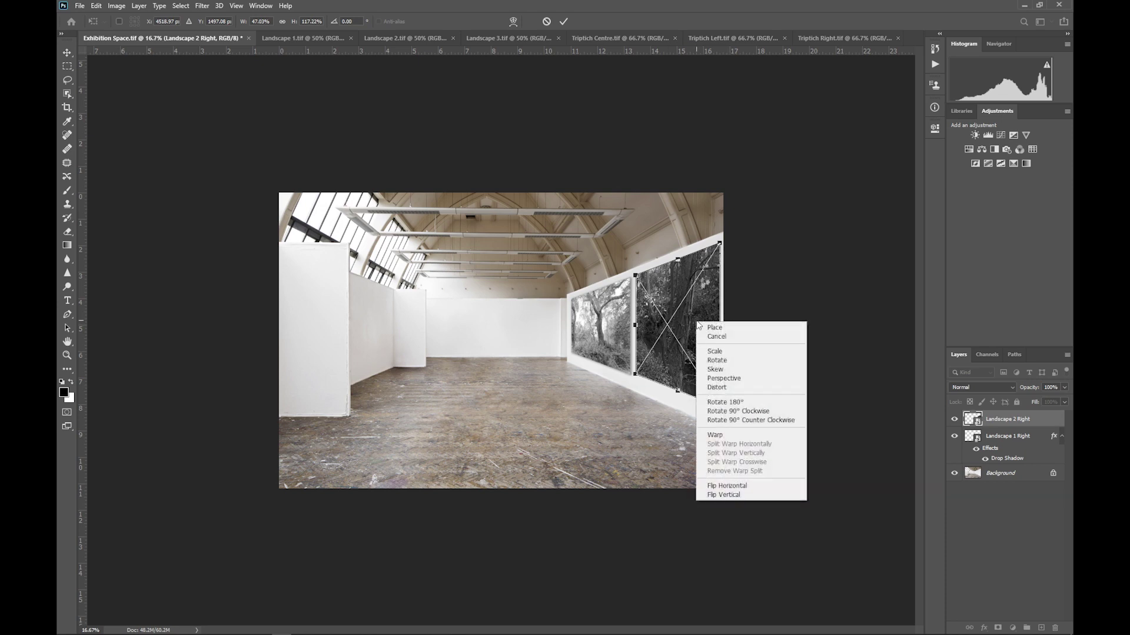
click(729, 352)
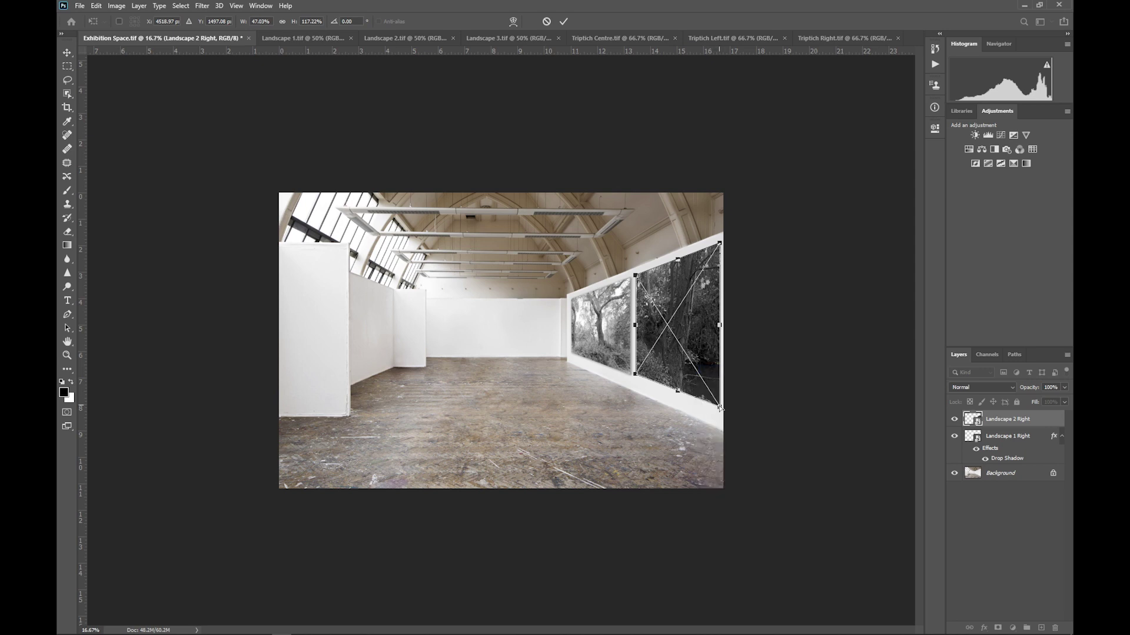
drag(720, 407, 719, 405)
click(564, 22)
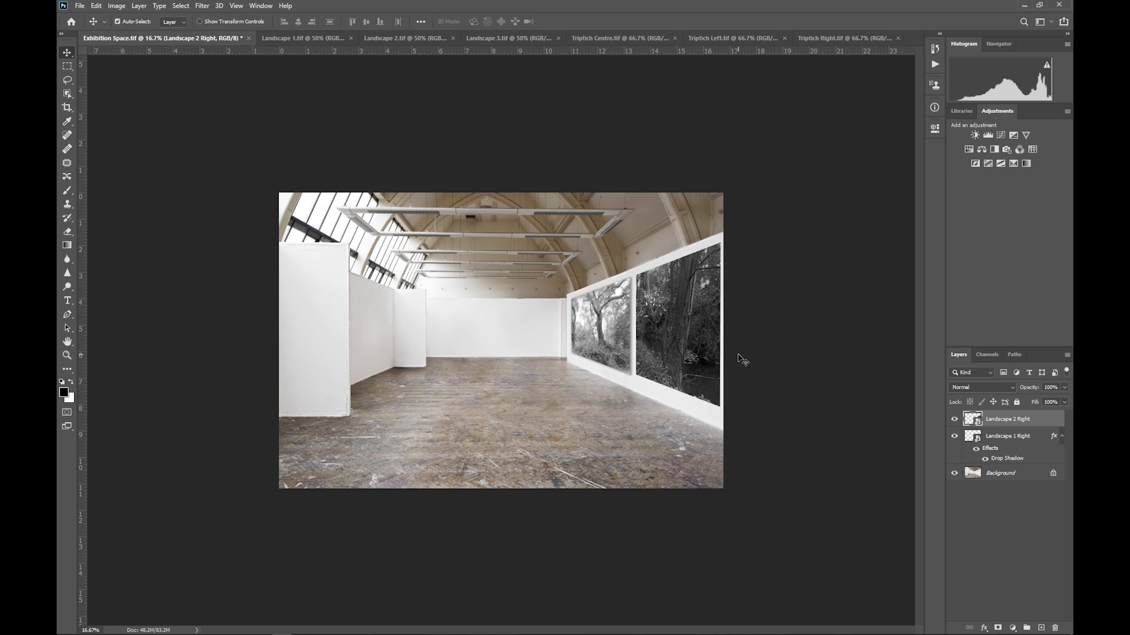
Add a Drop Shadow to Landscape 2 Right with 31% opacity, 153° angle, 10 px distance, 15% spread and 27 px size.
right_click(1046, 419)
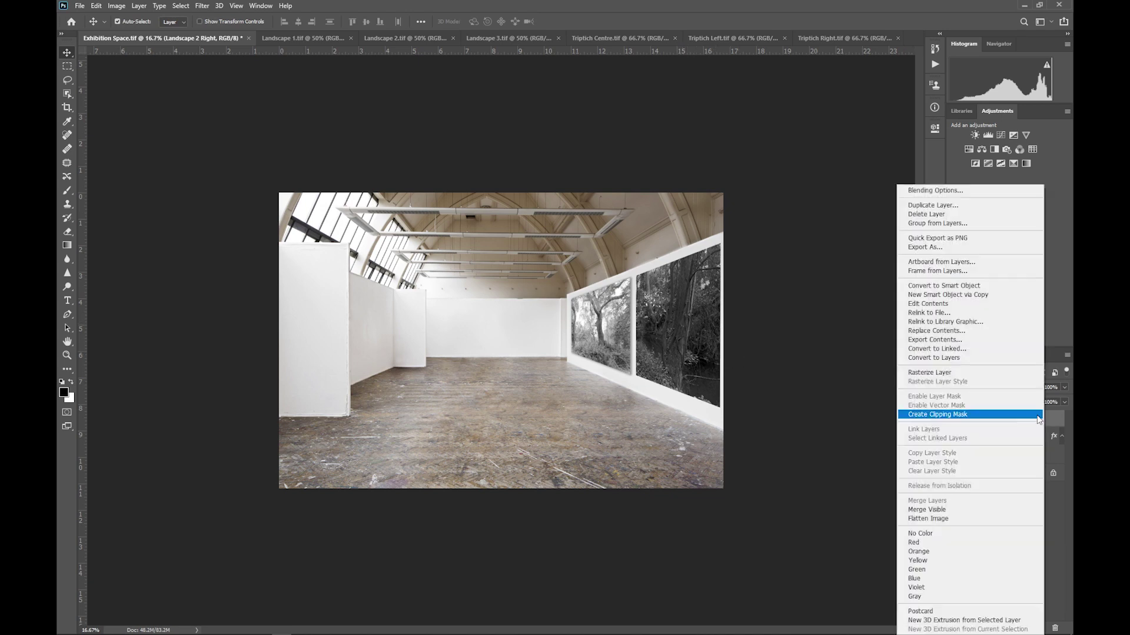
click(1061, 415)
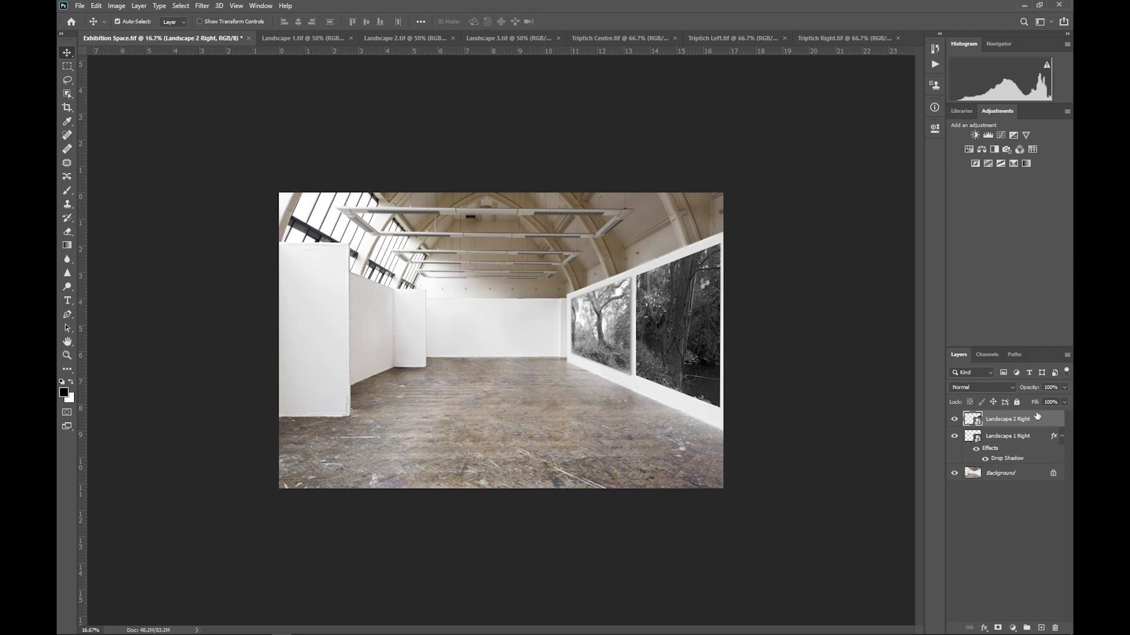
double_click(1048, 420)
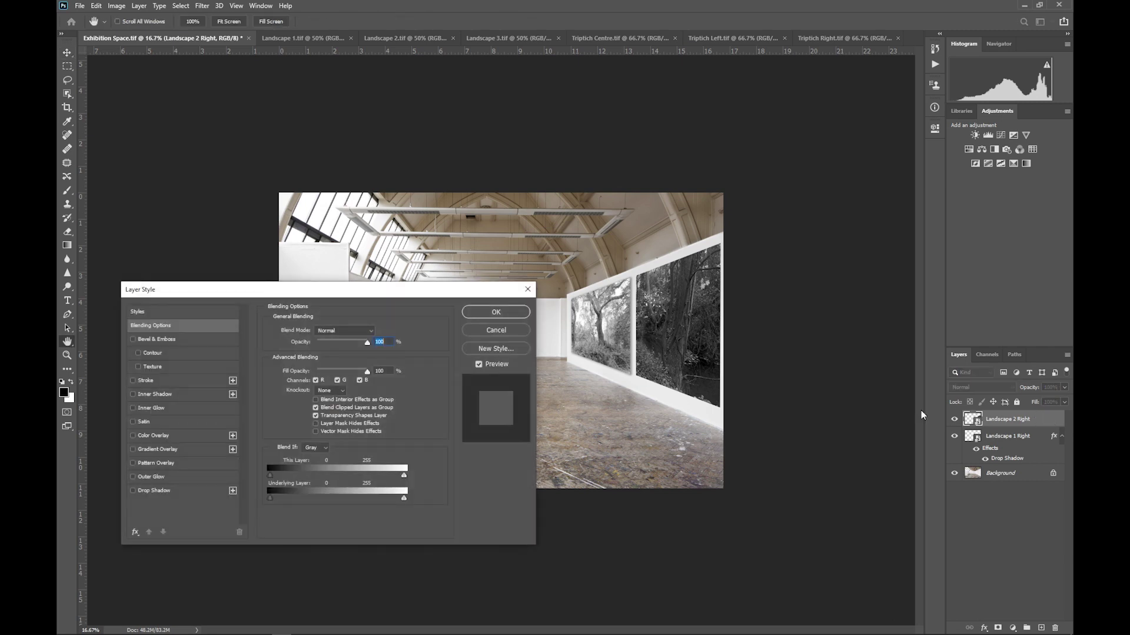
click(170, 490)
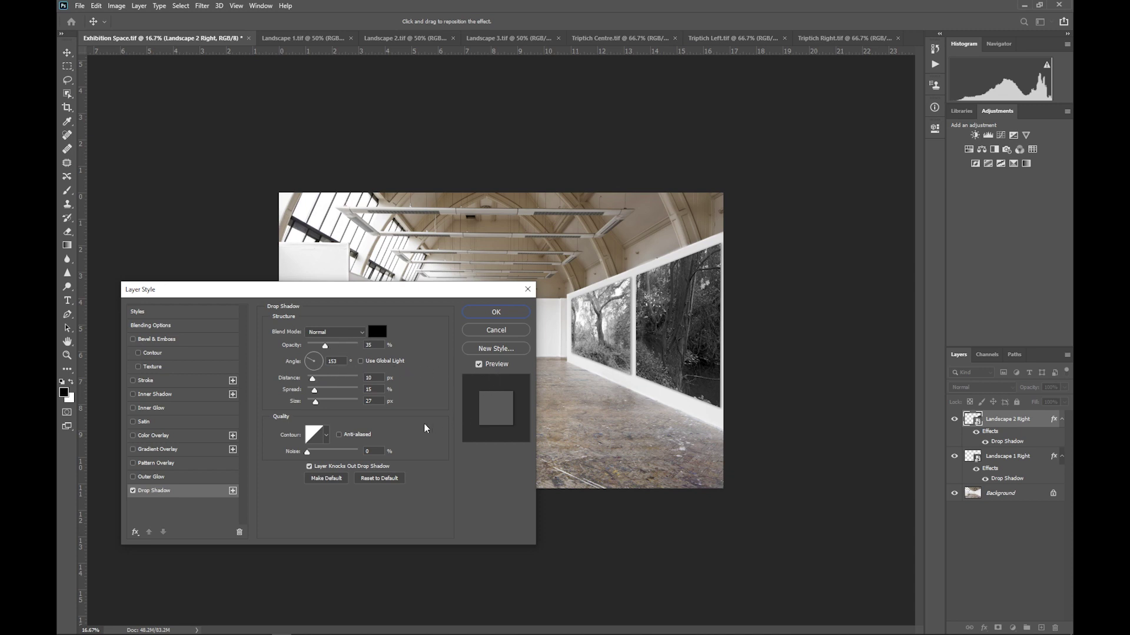
click(496, 312)
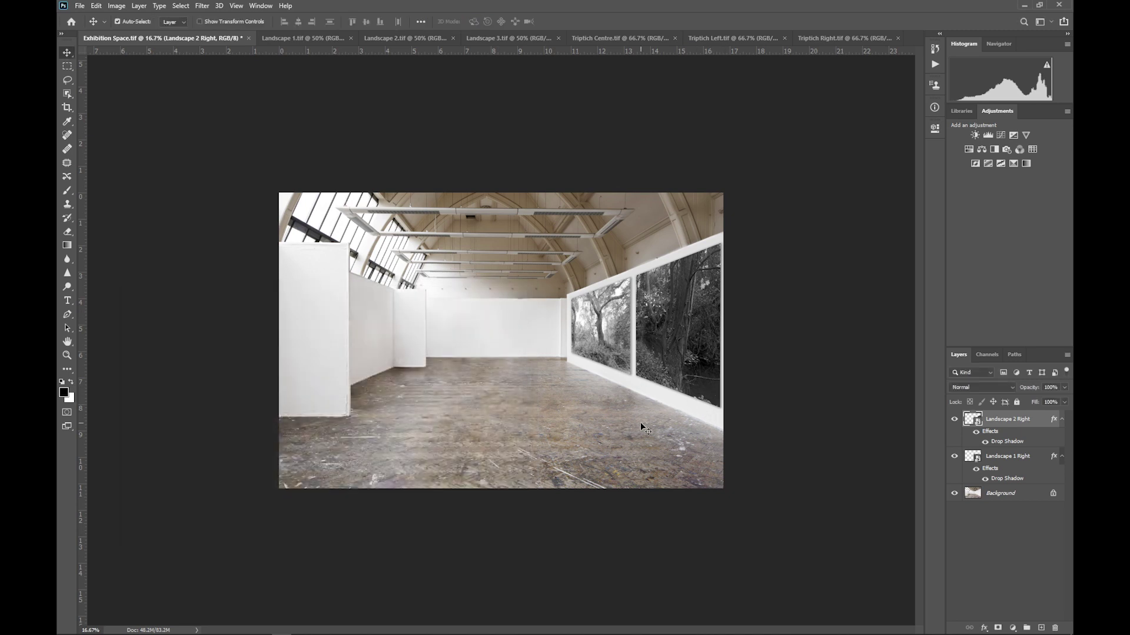
Copy the Triptych Centre, Triptych Left and Triptych Right photographs into the Exhibition Space image as separate layers.
click(597, 37)
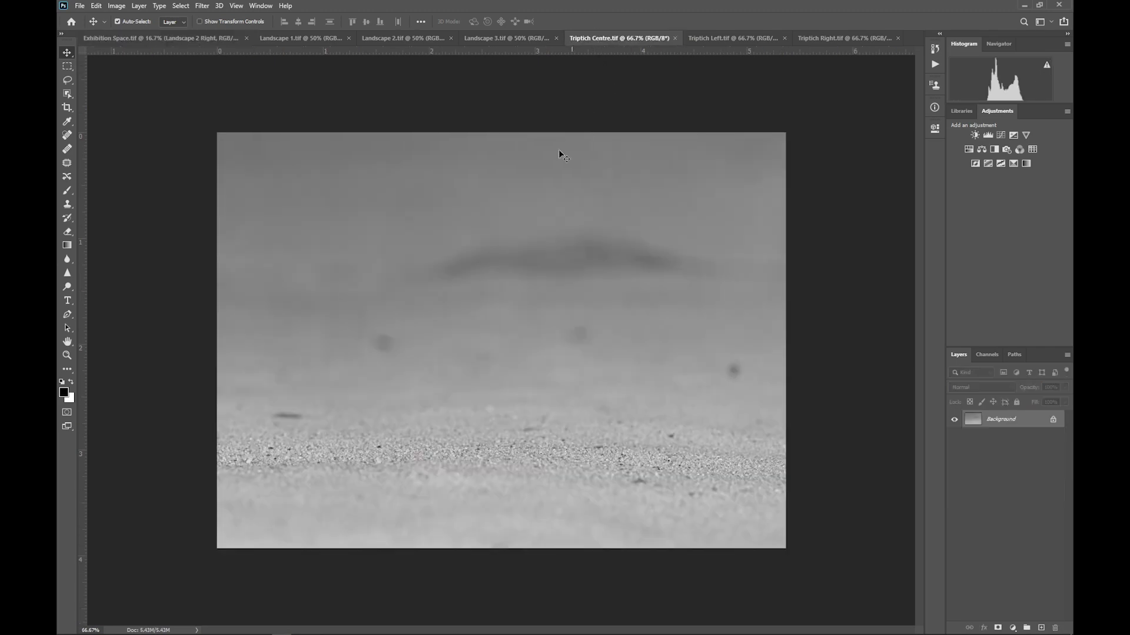
drag(536, 309, 510, 351)
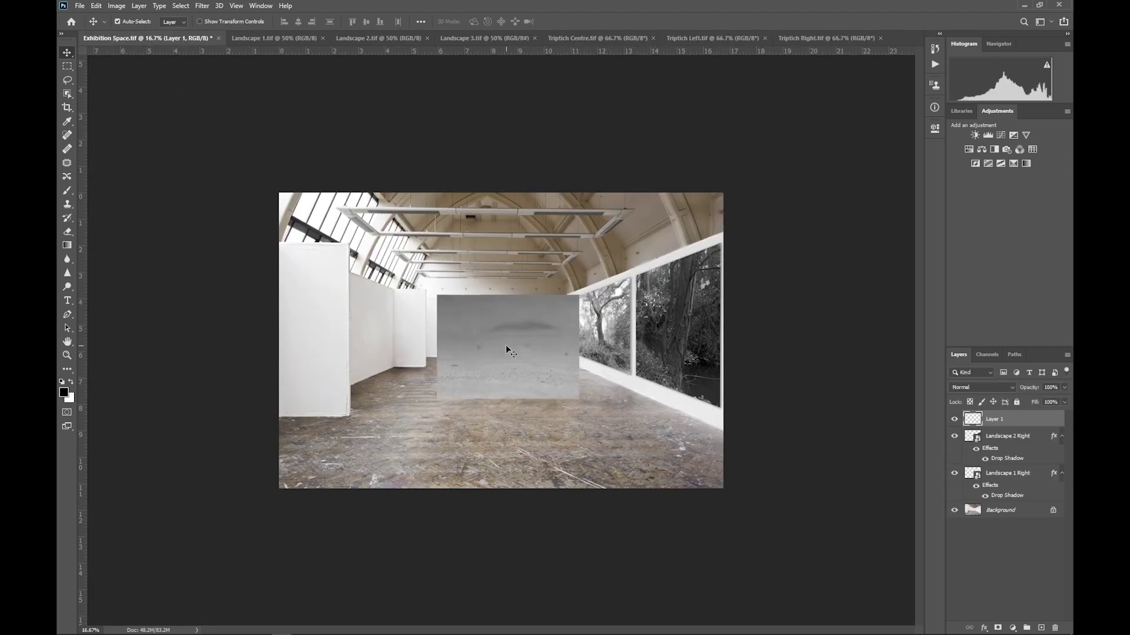
click(714, 39)
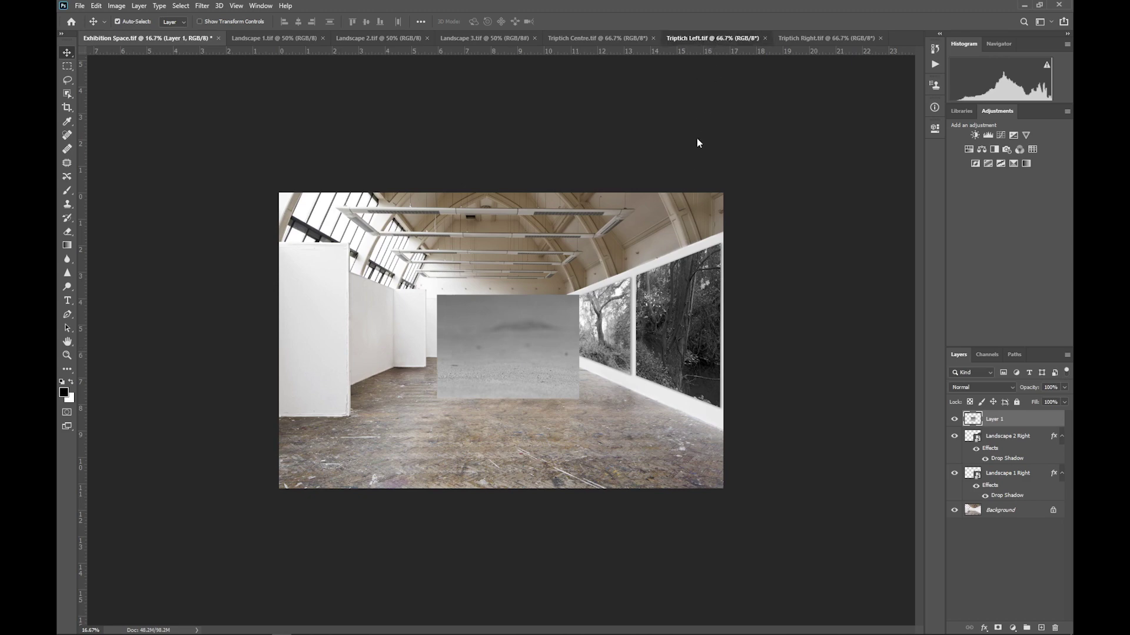
drag(606, 301, 464, 364)
click(810, 38)
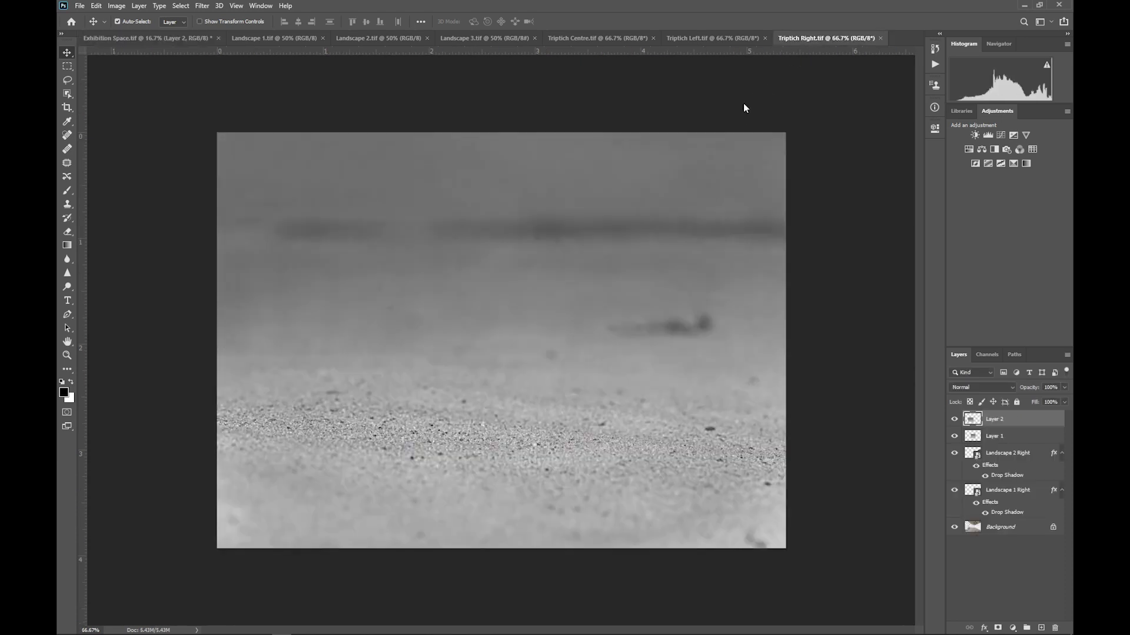
drag(548, 330, 492, 514)
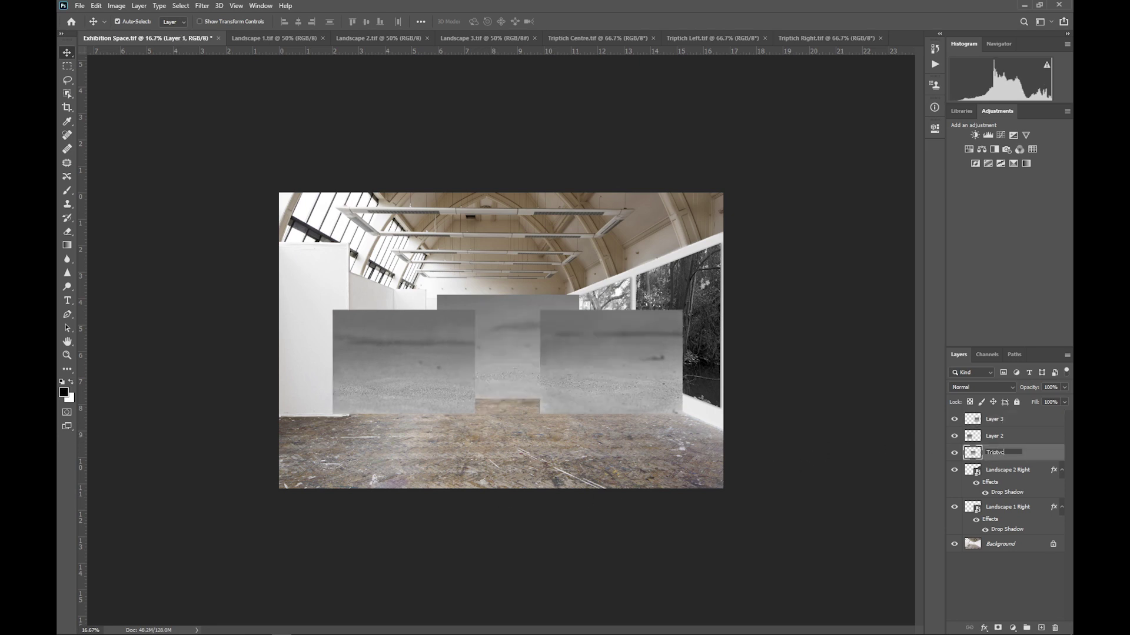
Name the new layers Triptych Centre, Triptych Left and Triptych Right and convert each to a Smart Object.
right_click(1036, 450)
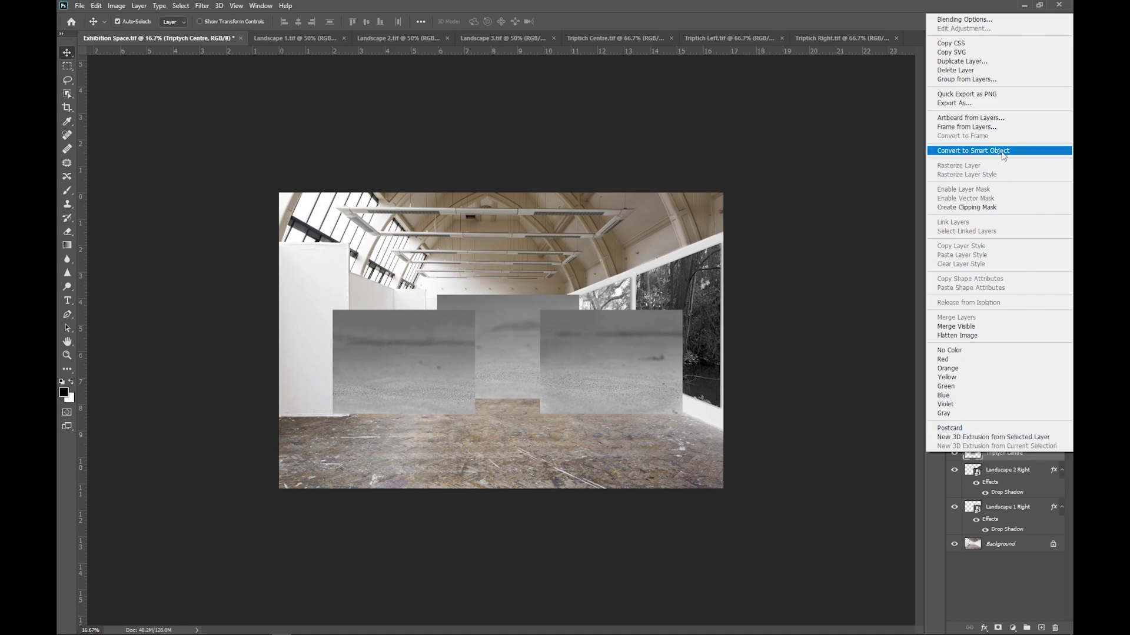
click(1002, 149)
click(1034, 438)
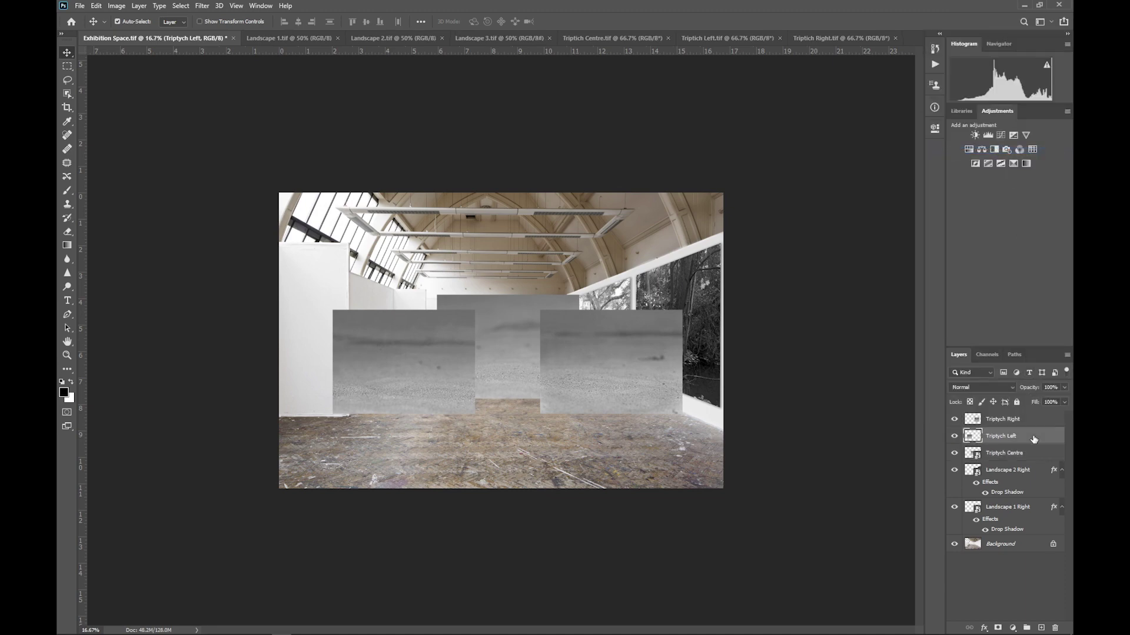
right_click(1034, 439)
click(966, 334)
click(1036, 419)
right_click(1036, 419)
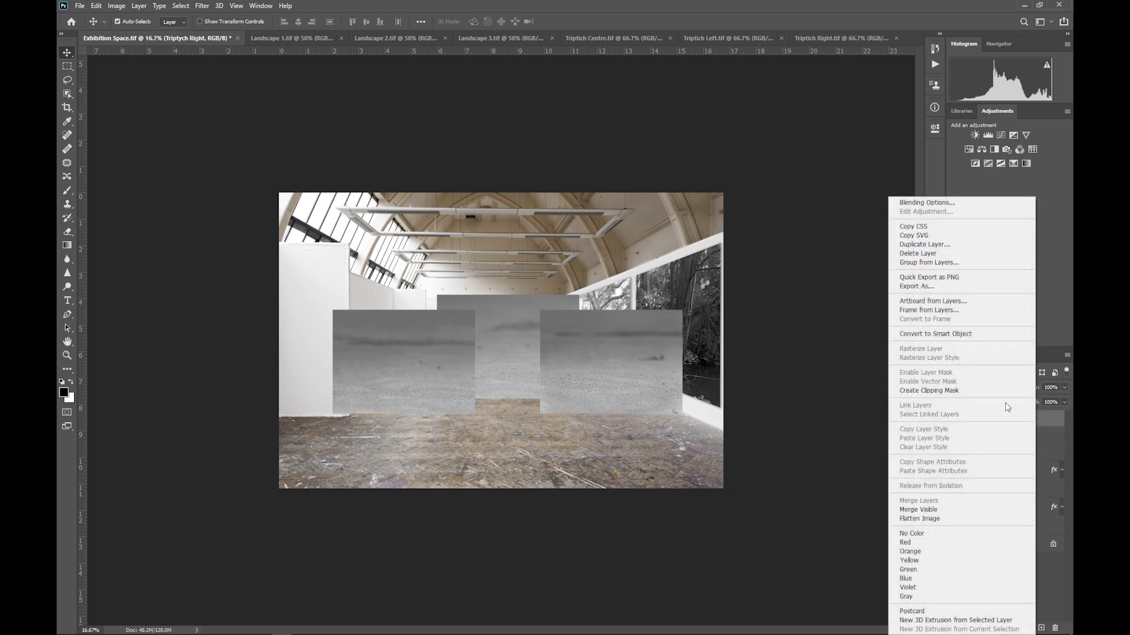
click(963, 334)
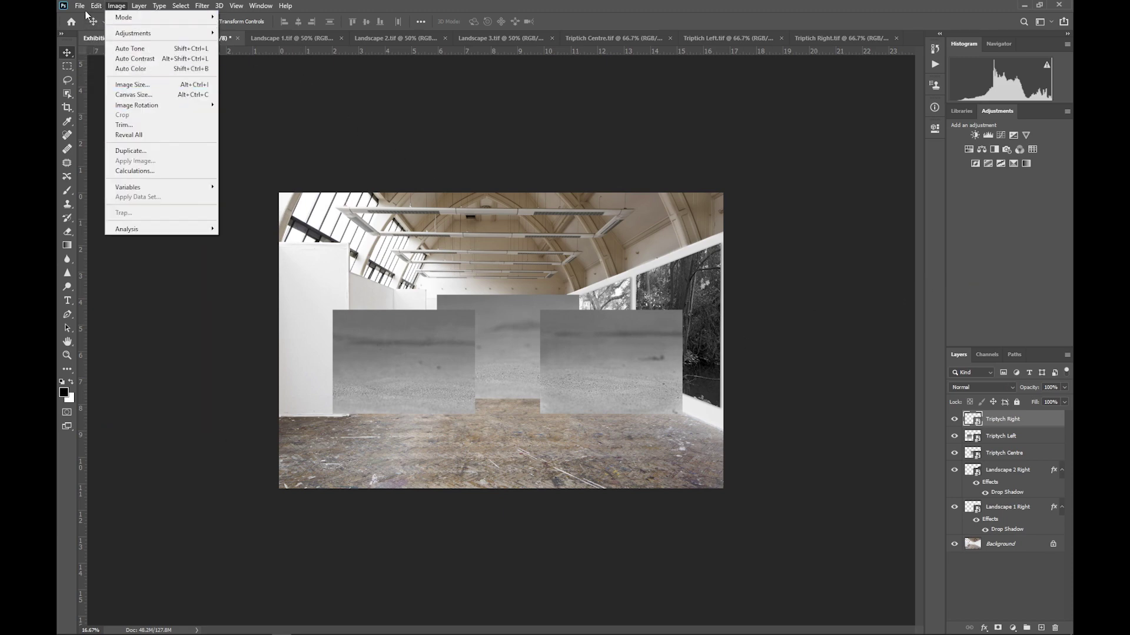
Scale Triptych Right proportionally to about 26% so it suits the back wall, and commit the transform.
mouse_move(96, 6)
mouse_move(128, 255)
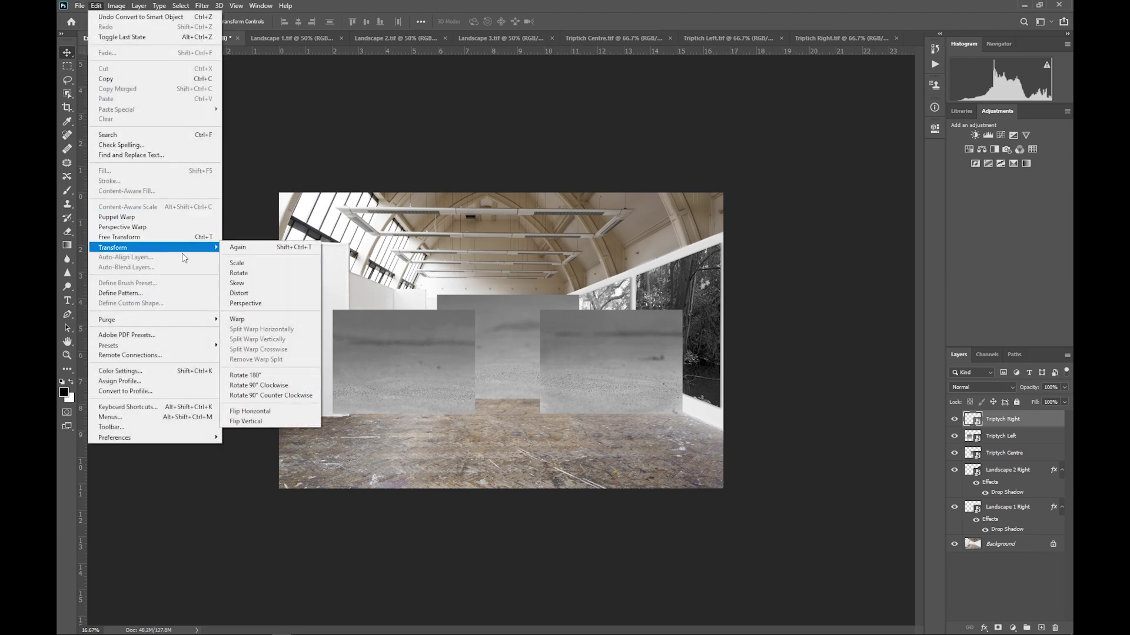
click(247, 263)
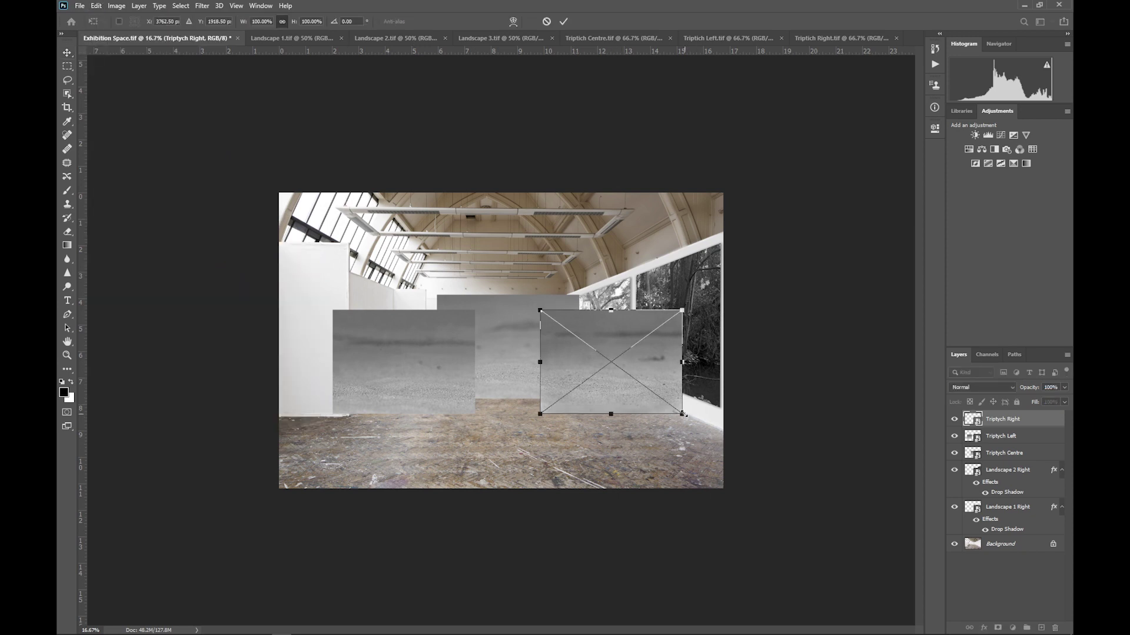
drag(683, 414, 583, 340)
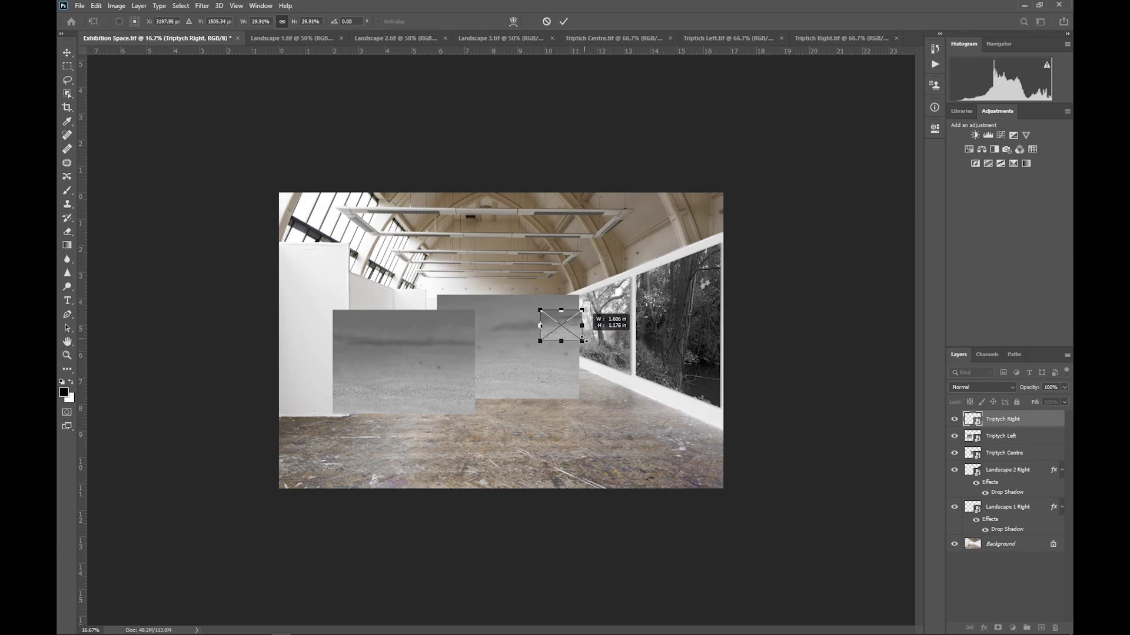
drag(583, 340, 577, 337)
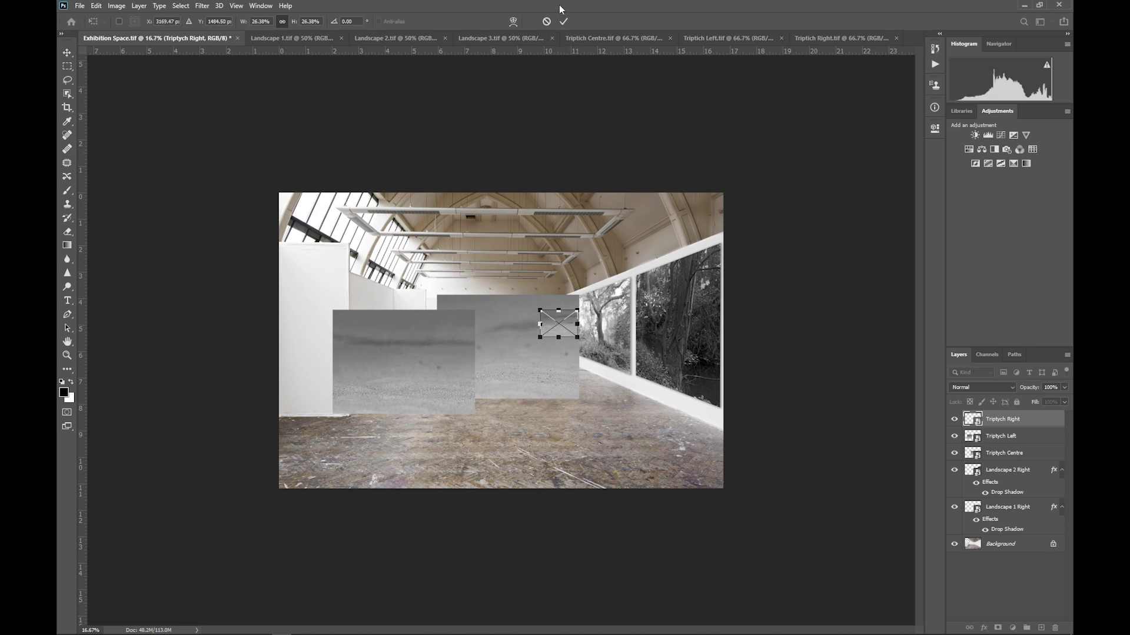
click(563, 21)
Scale Triptych Centre proportionally to about 27%, matching the height of Triptych Right, and commit the transform.
click(96, 5)
click(99, 5)
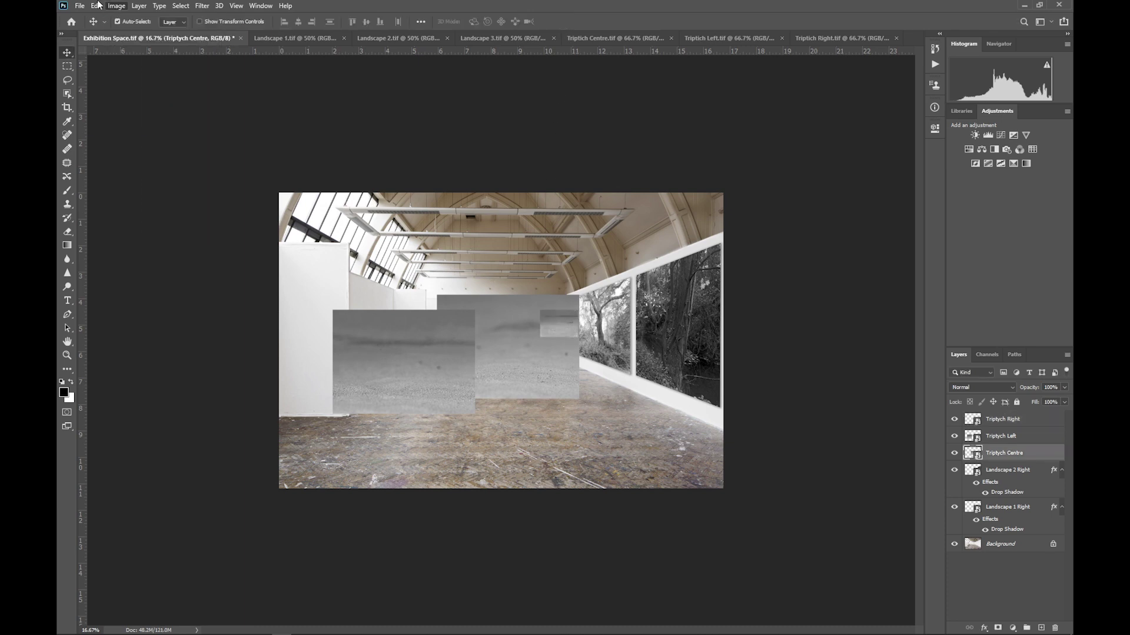
click(99, 4)
mouse_move(187, 249)
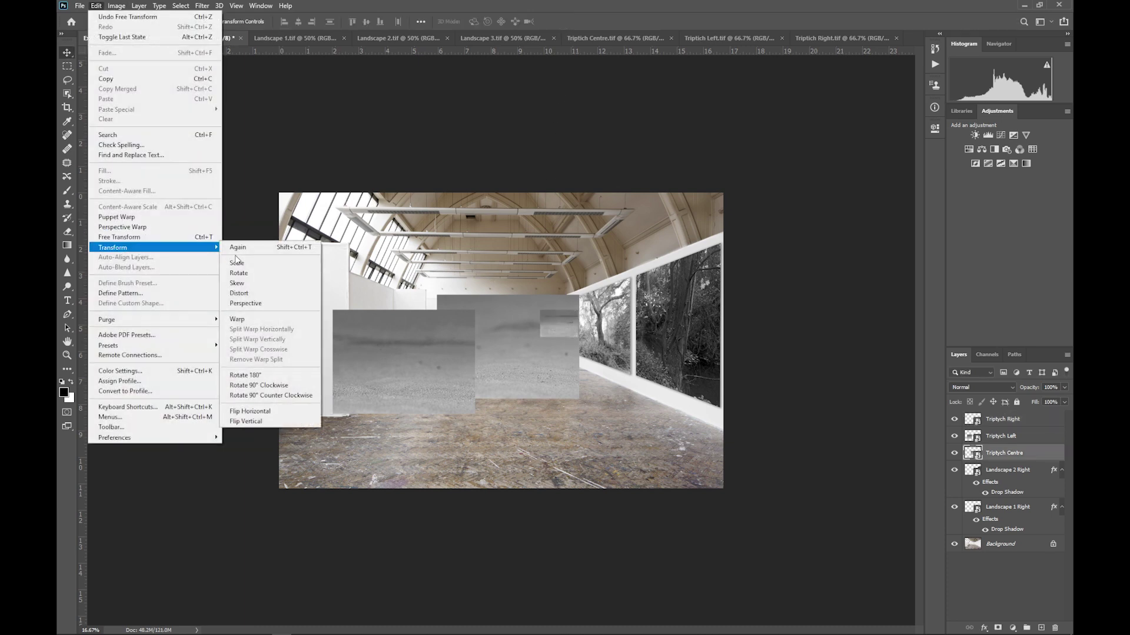
click(237, 262)
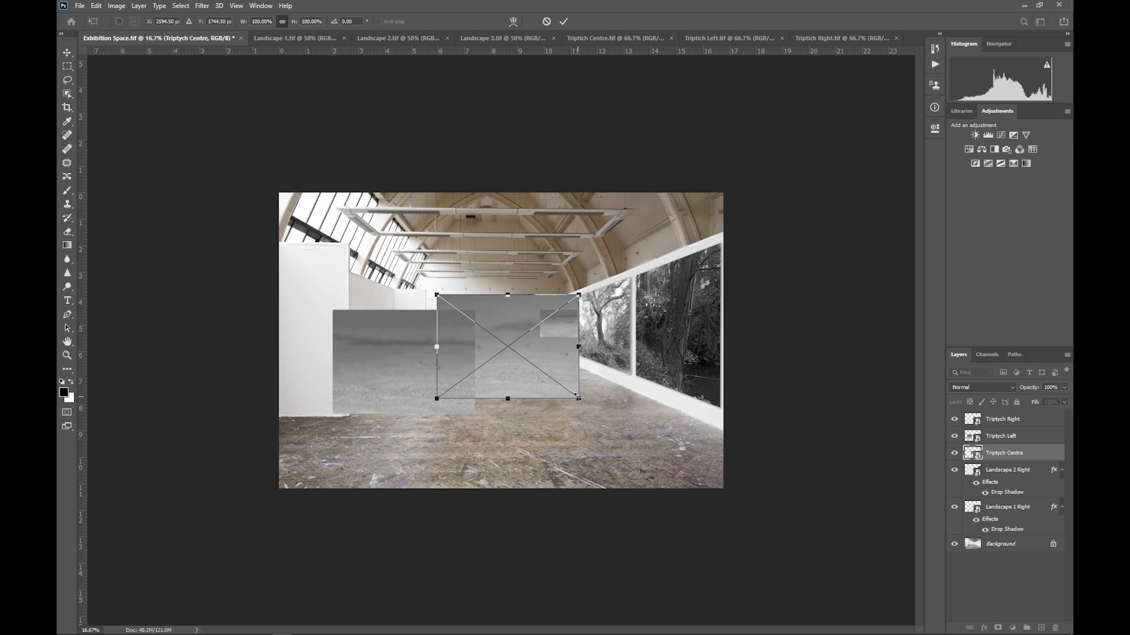
drag(579, 398, 520, 329)
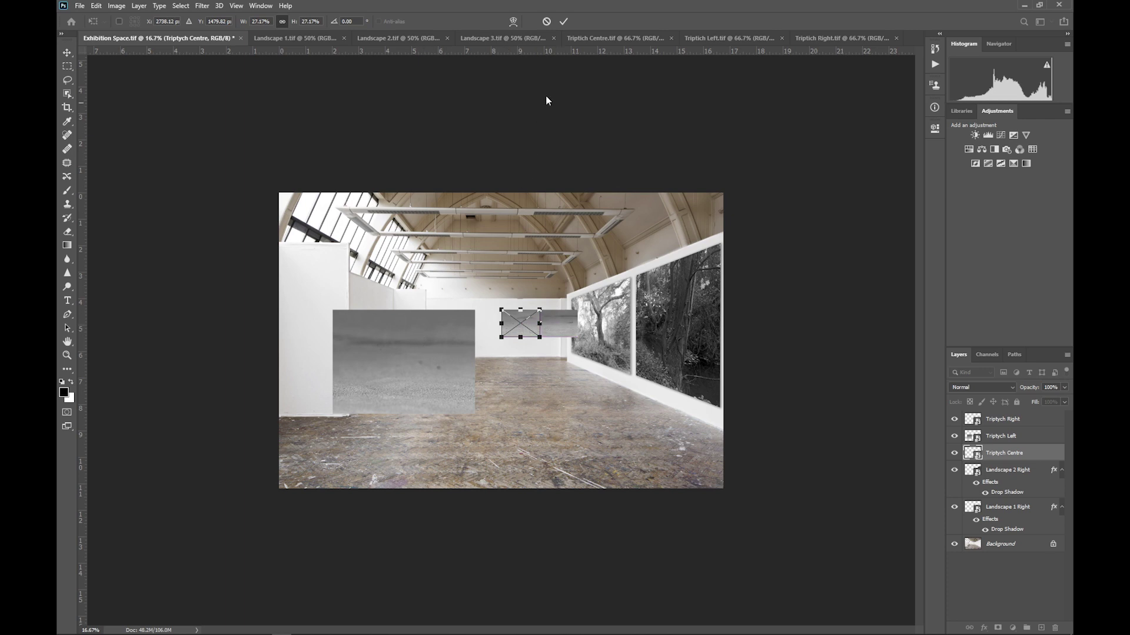
click(564, 22)
Scale Triptych Left to match the other two and arrange the three pictures in an evenly spaced row on the back wall.
click(468, 326)
key(ctrl+shift+t)
drag(468, 326, 538, 326)
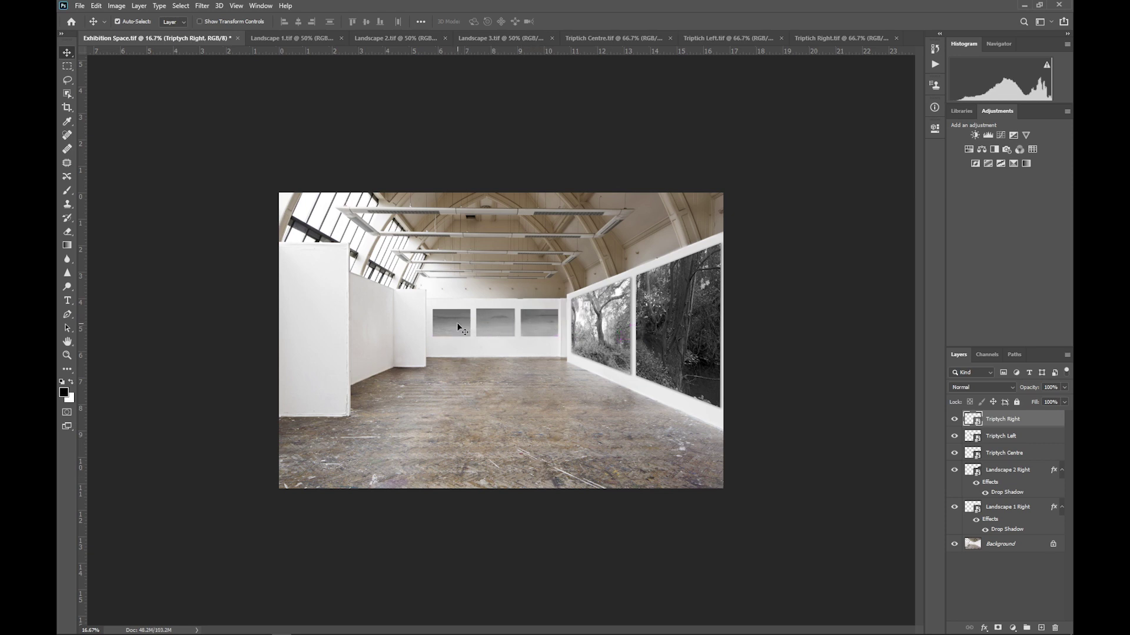
key(shift+Left)
key(shift+Left)
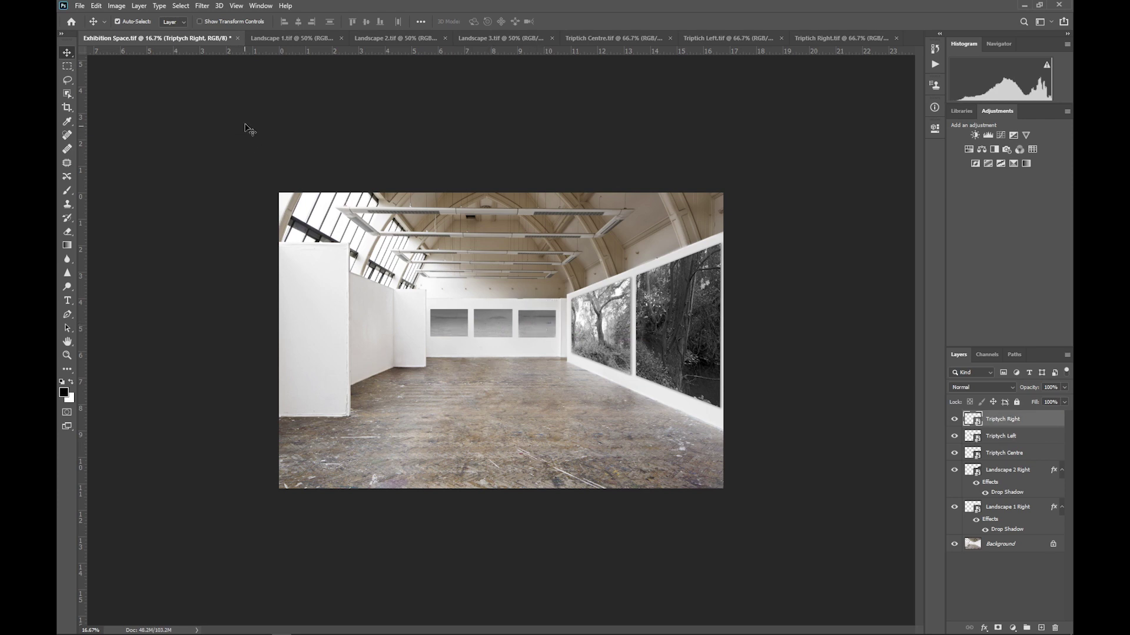
Scale Triptych Right up slightly to 26.67% to match its neighbours and commit the transform.
click(97, 7)
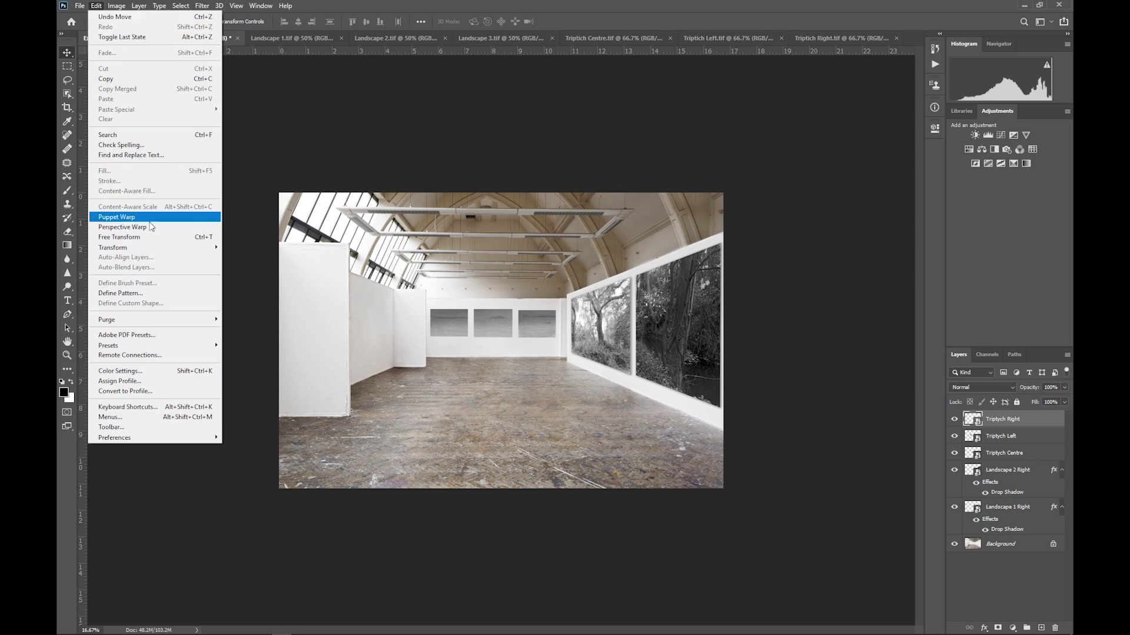
mouse_move(205, 252)
click(239, 263)
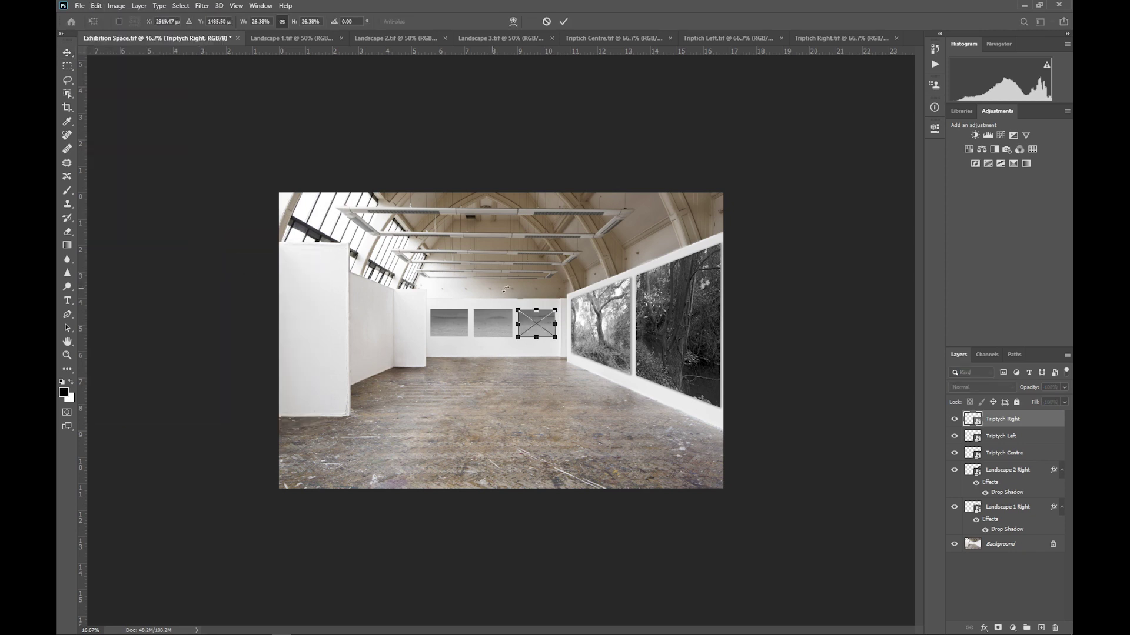
drag(554, 310, 555, 310)
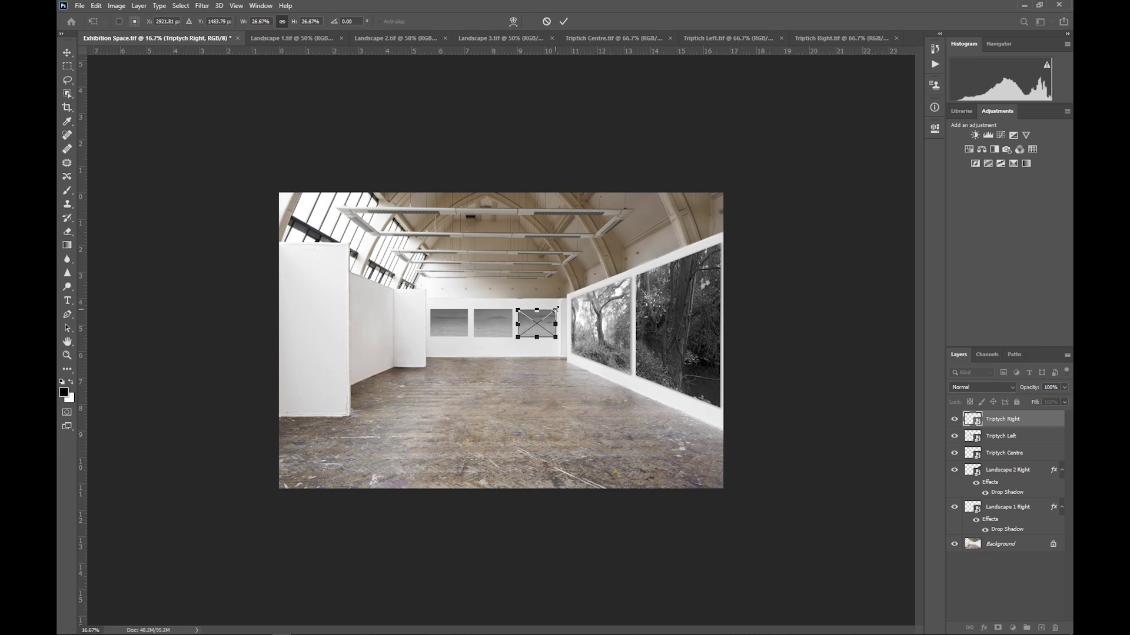
click(563, 22)
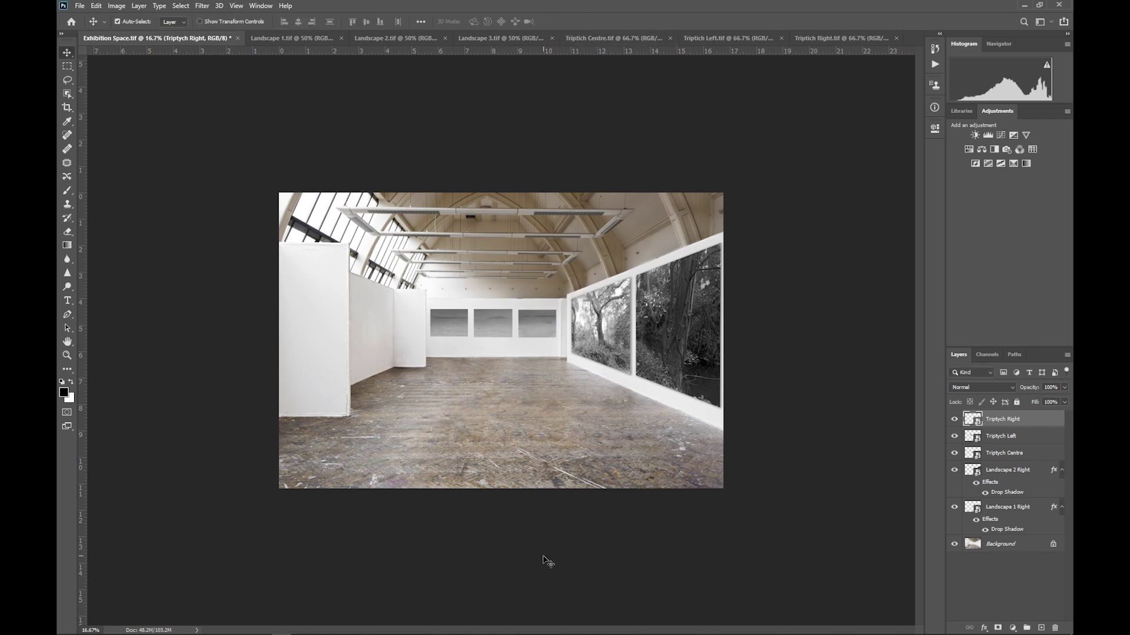
Add a drop shadow to Triptych Right with 35% opacity, 154° angle, 10 px distance, 11% spread and 16 px size.
double_click(1048, 420)
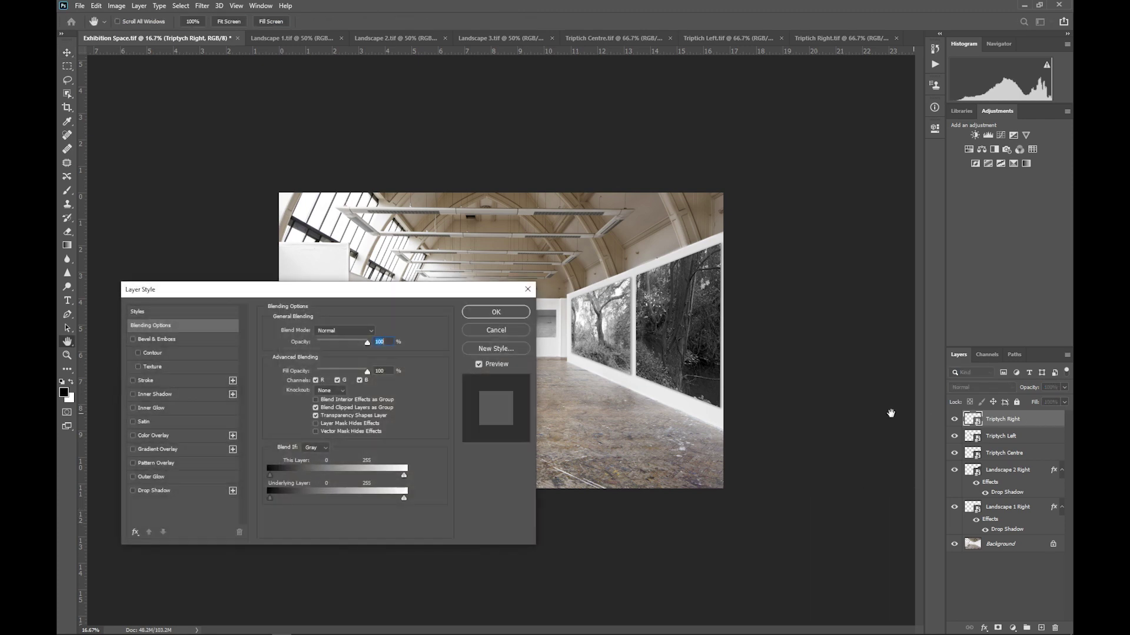
click(154, 491)
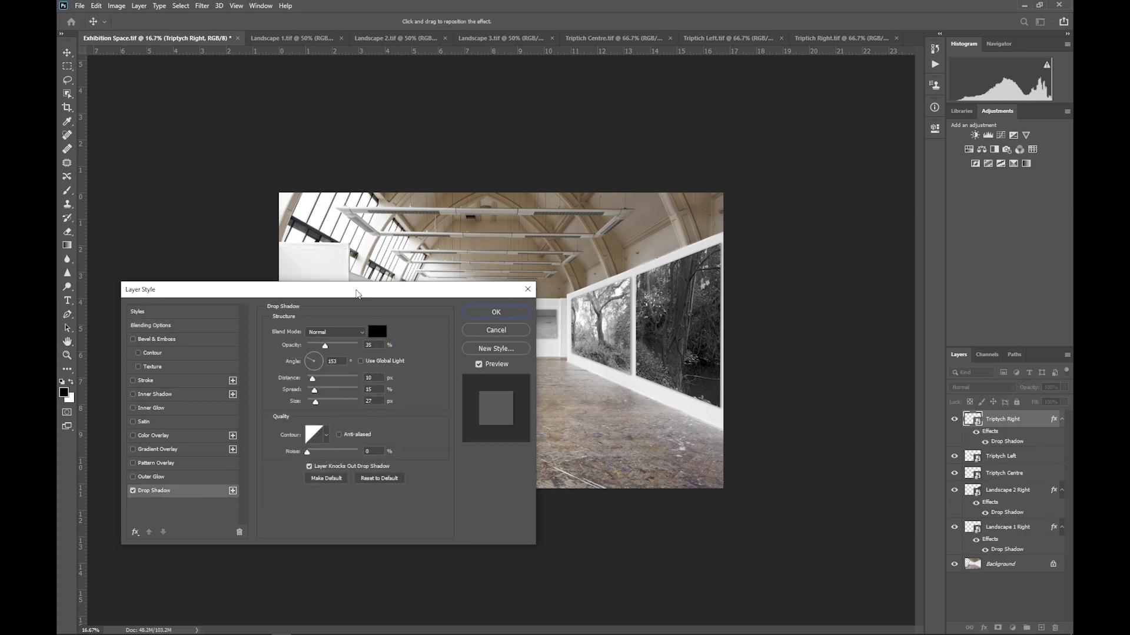
drag(357, 300, 447, 377)
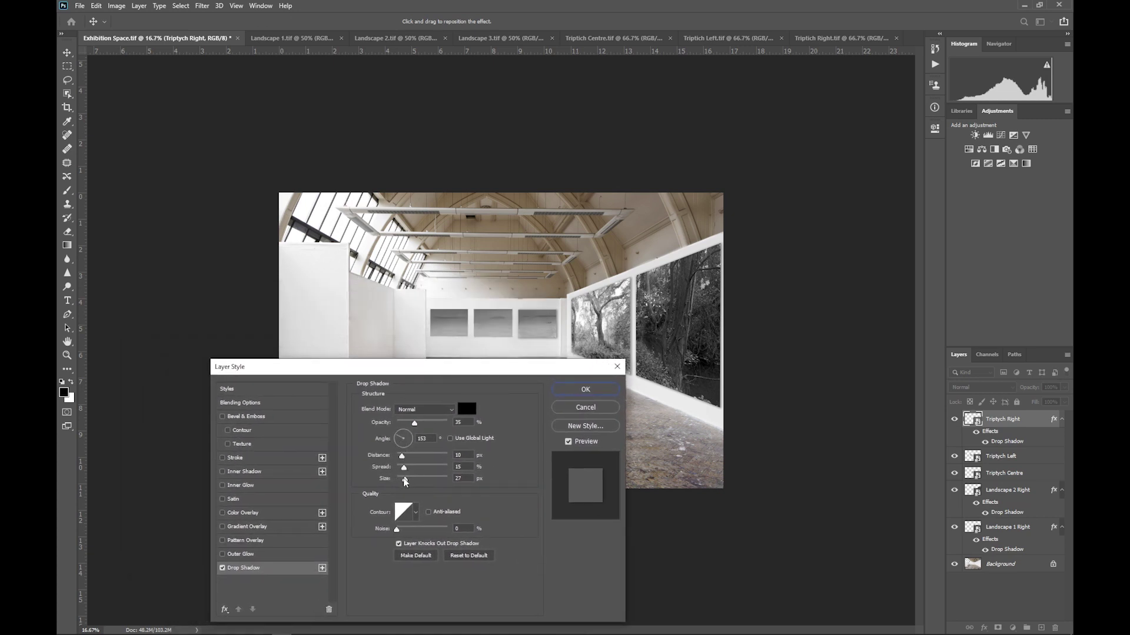
drag(405, 478, 399, 434)
drag(414, 375, 572, 269)
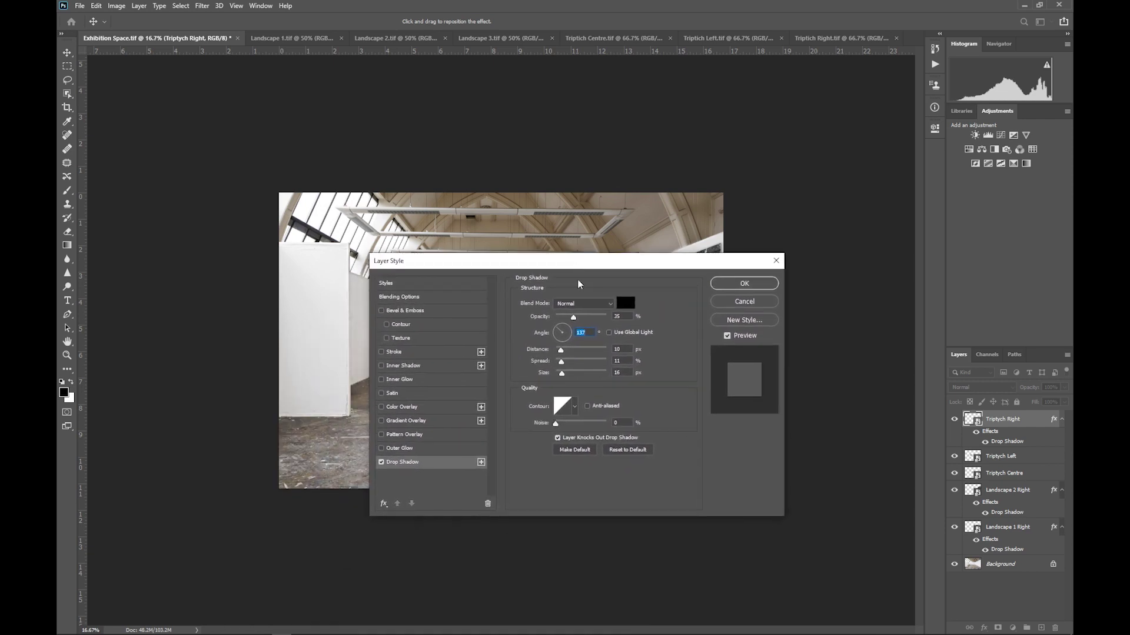
click(556, 334)
click(742, 285)
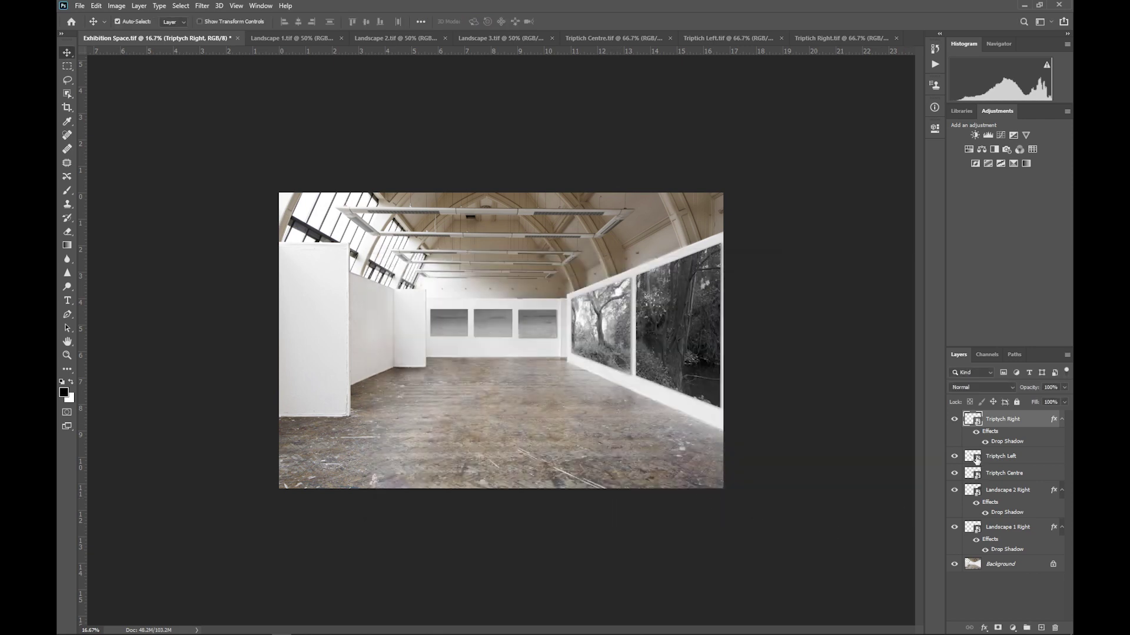
Apply the same 35% opacity, 154° drop shadow to the Triptych Left layer.
click(1040, 459)
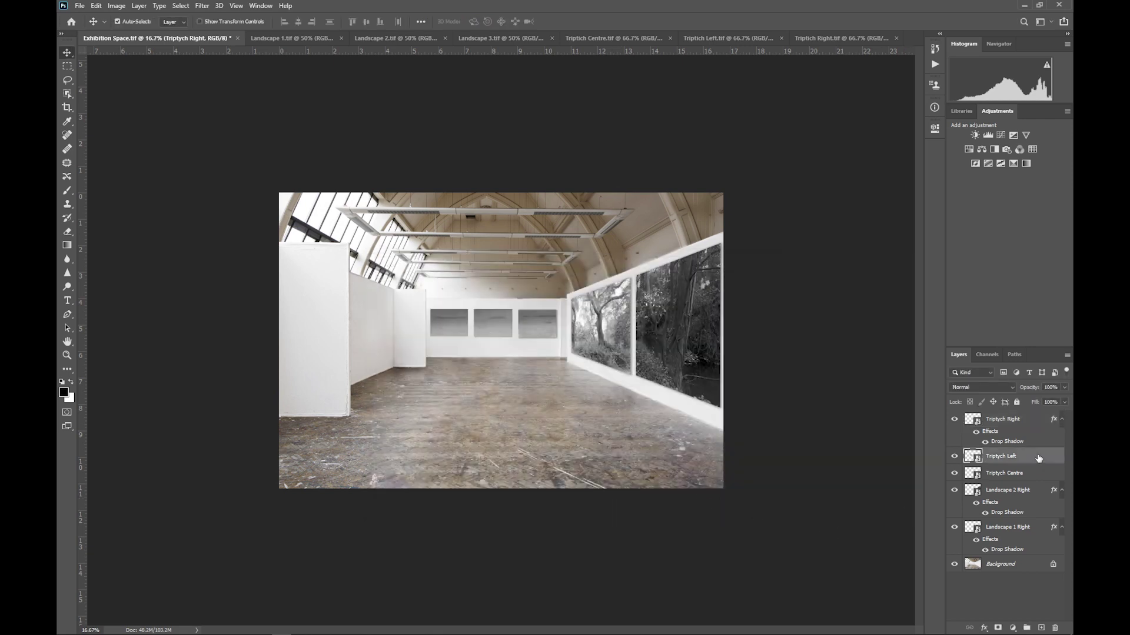
double_click(1039, 459)
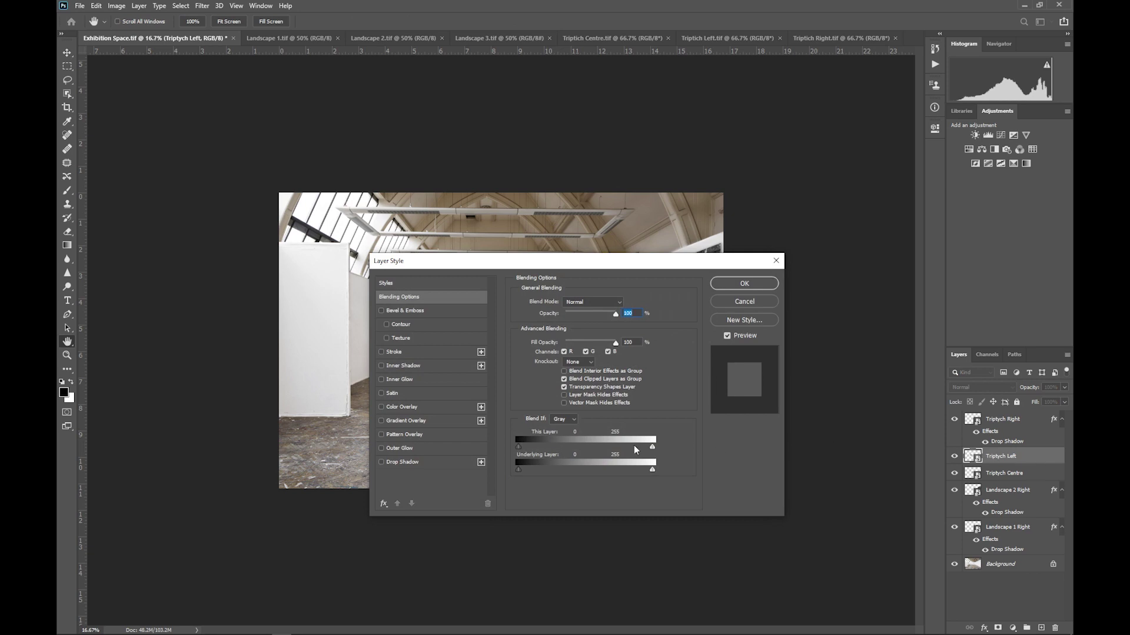
click(400, 462)
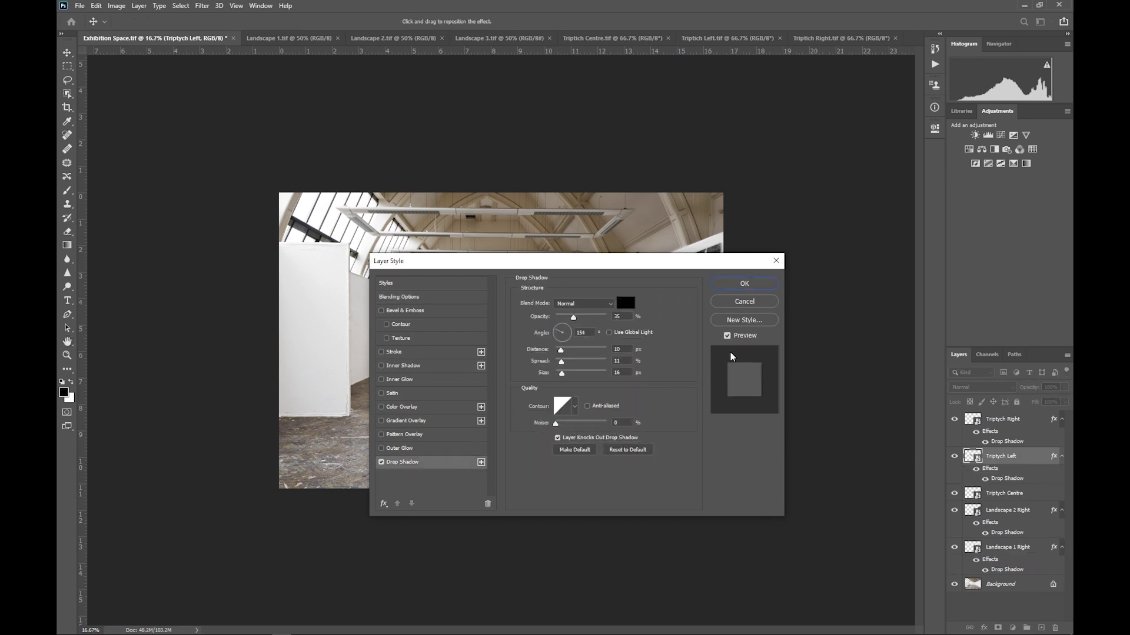
click(759, 284)
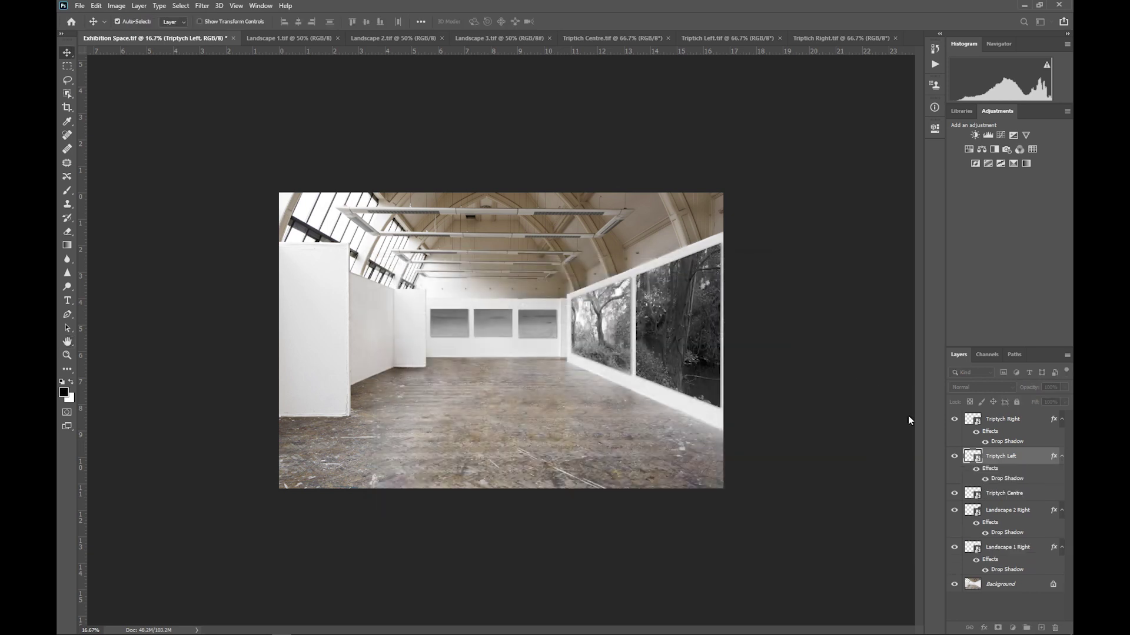
Give the Triptych Centre layer the same drop shadow as the other two triptych pictures.
click(1039, 498)
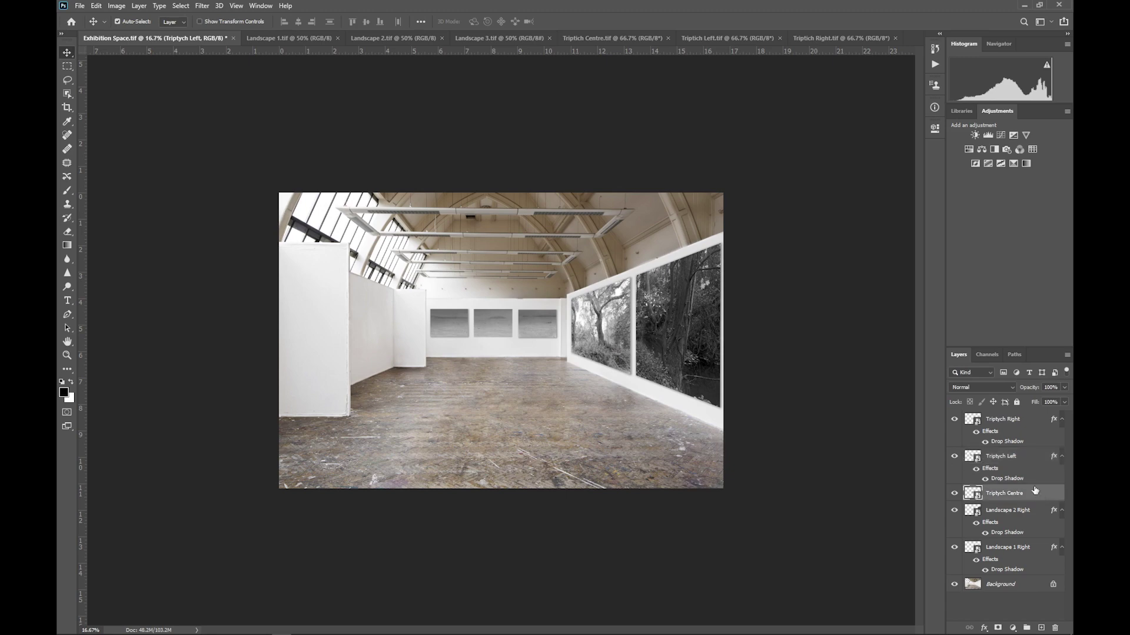
double_click(1036, 493)
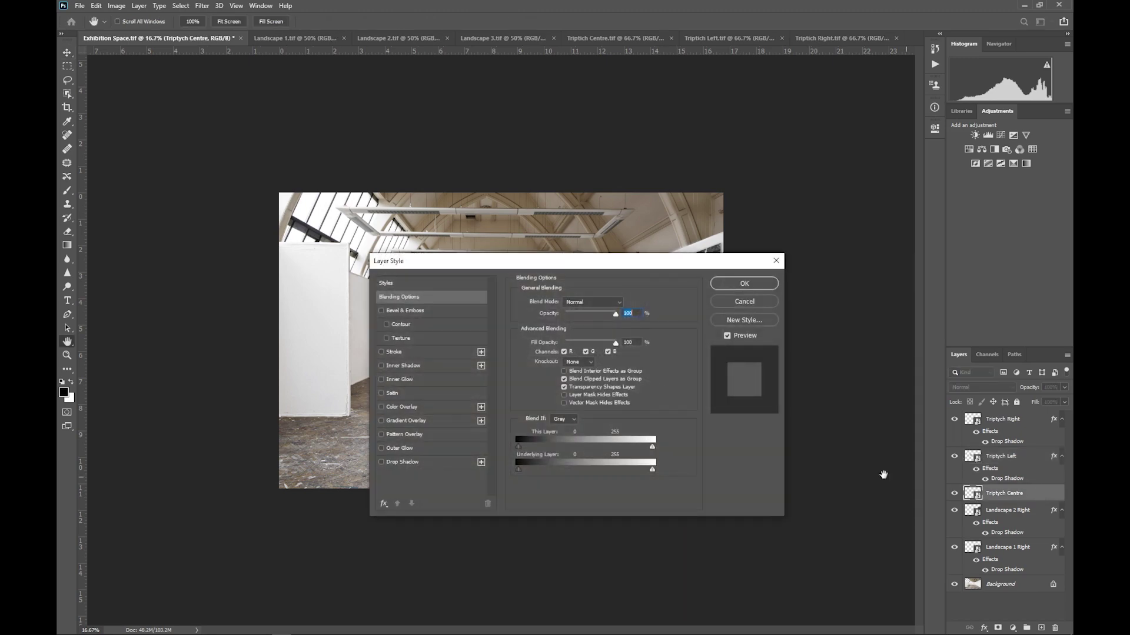
click(406, 462)
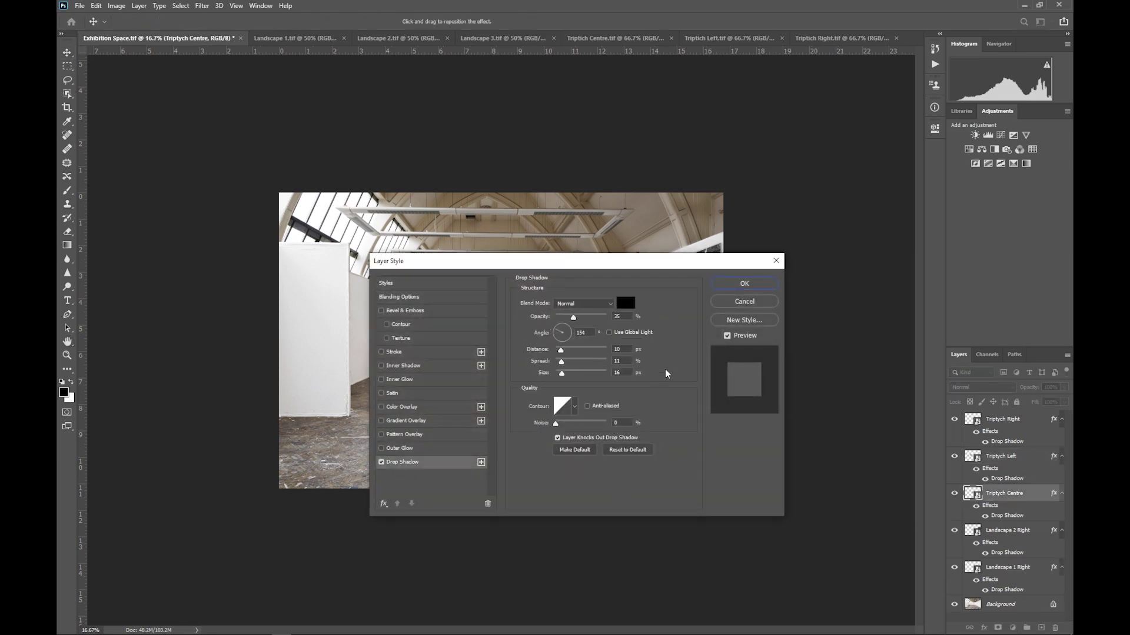
click(743, 284)
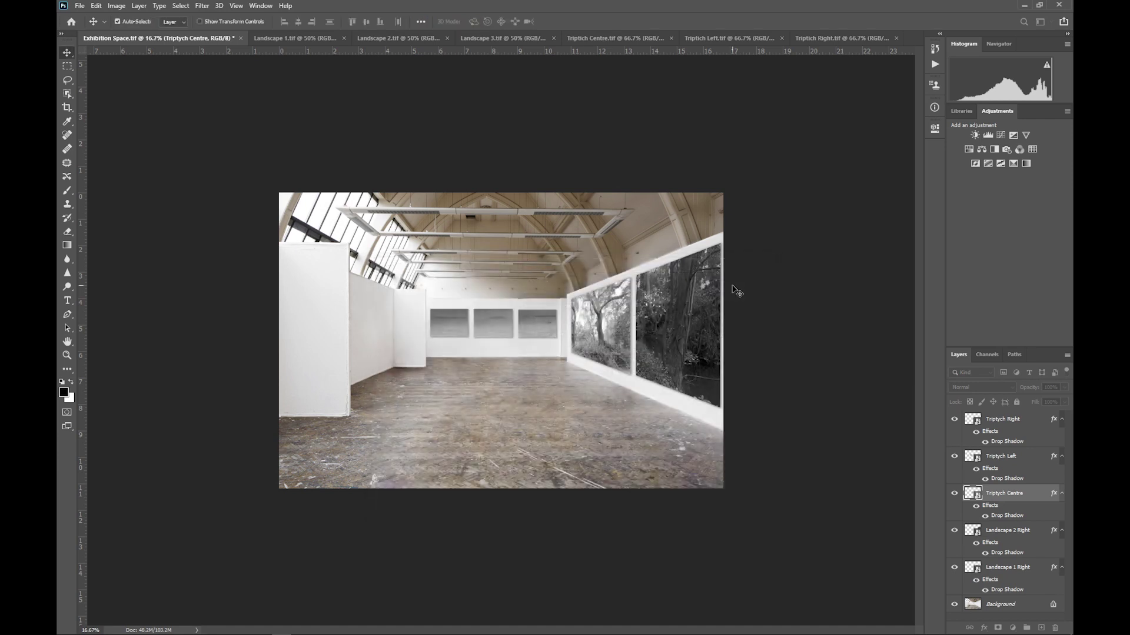
Bring the Landscape 3 photograph into the Exhibition Space document and place it over the left-hand walls.
click(495, 38)
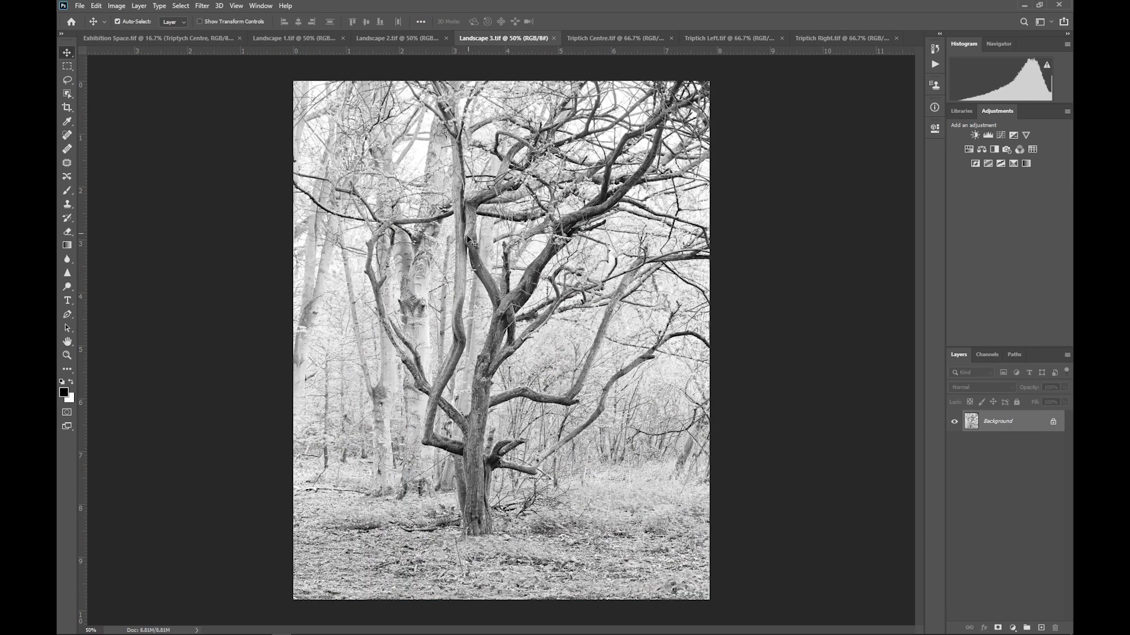
click(169, 39)
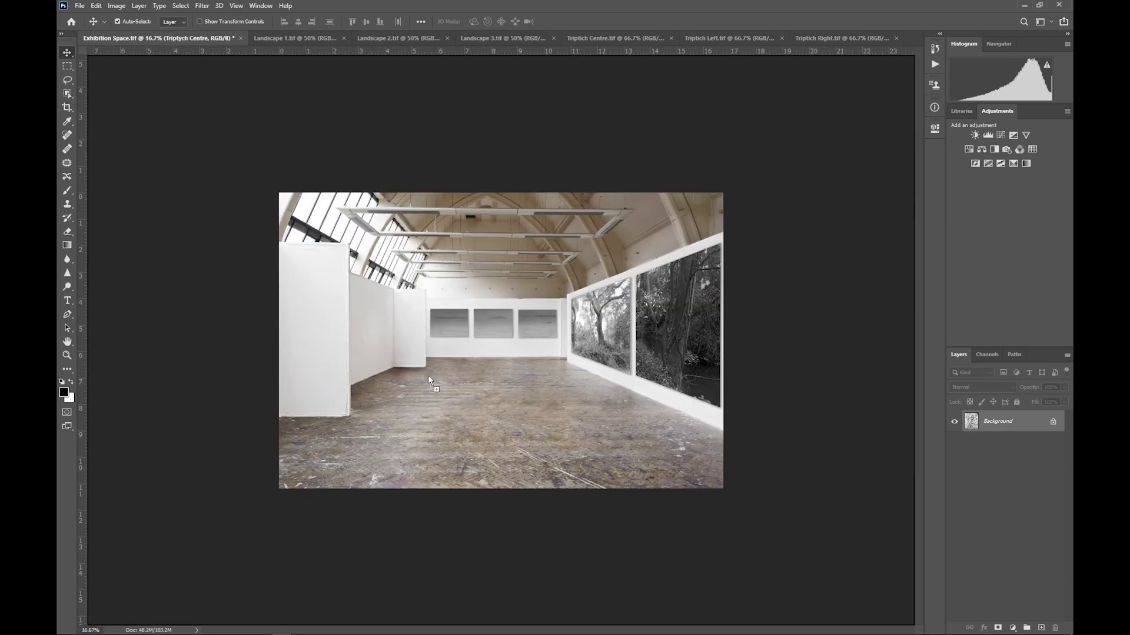
key(ctrl+v)
drag(448, 374, 411, 358)
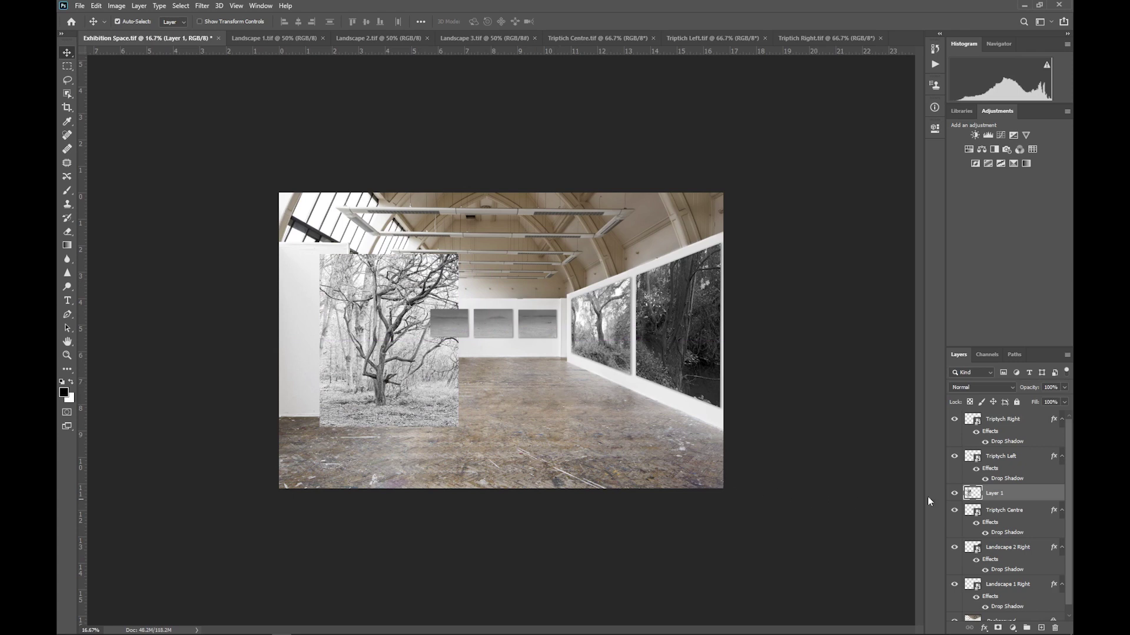
Rename the new photograph layer to Landscape 3 Left and convert it to a Smart Object.
double_click(995, 493)
text(Landscap)
key(Return)
right_click(1040, 495)
click(980, 190)
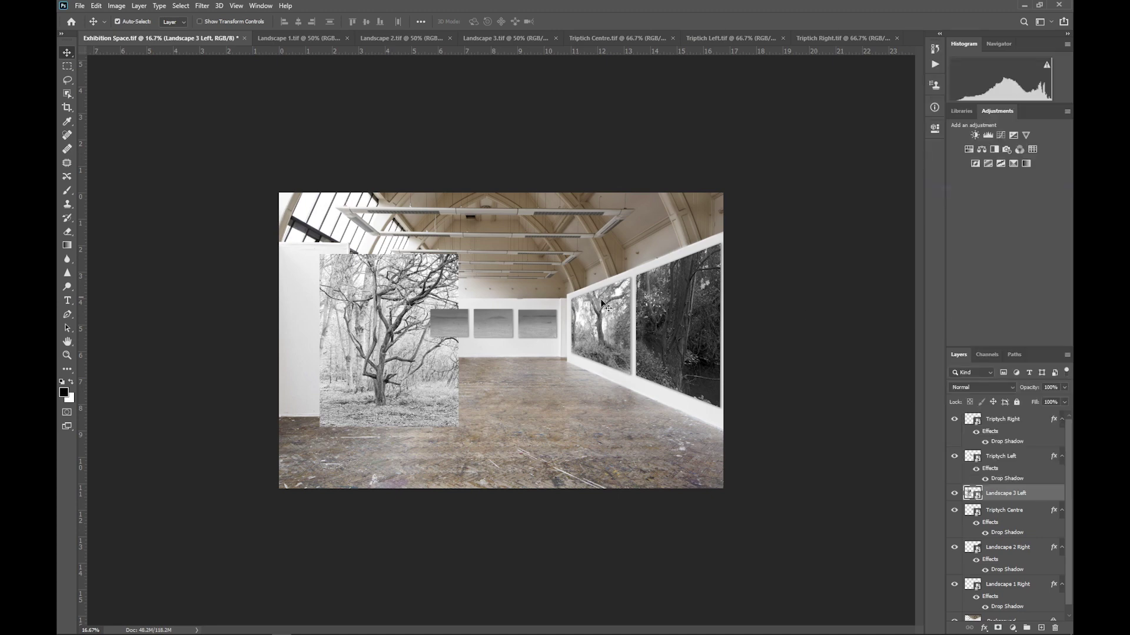
Apply a Perspective transform to Landscape 3 Left so its edges converge along the receding left-hand wall.
click(96, 6)
mouse_move(134, 254)
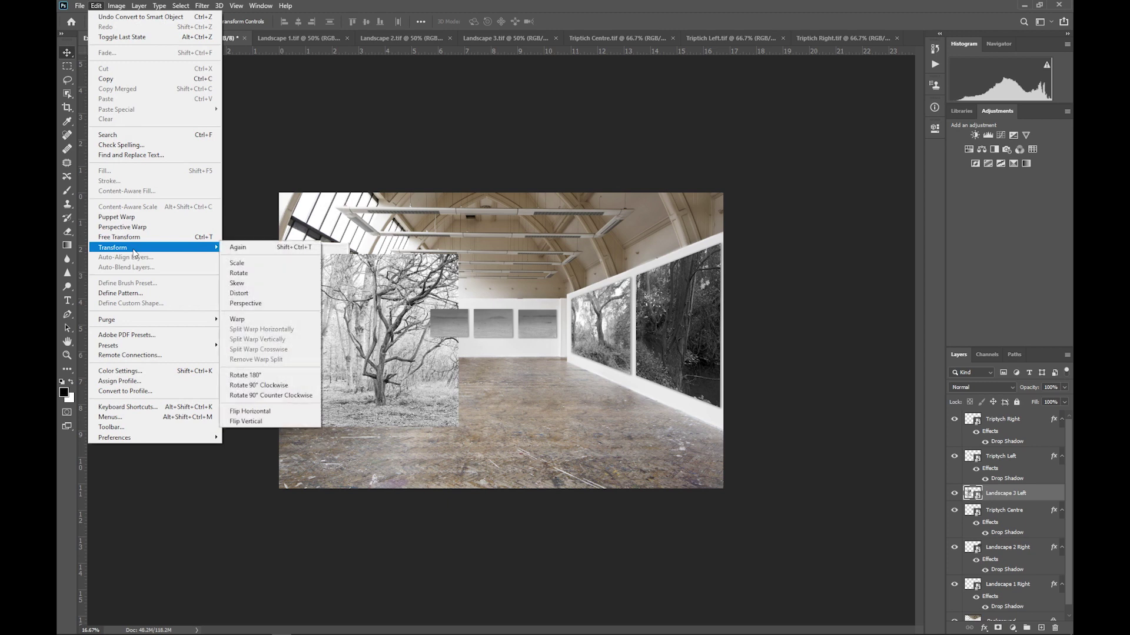
click(267, 304)
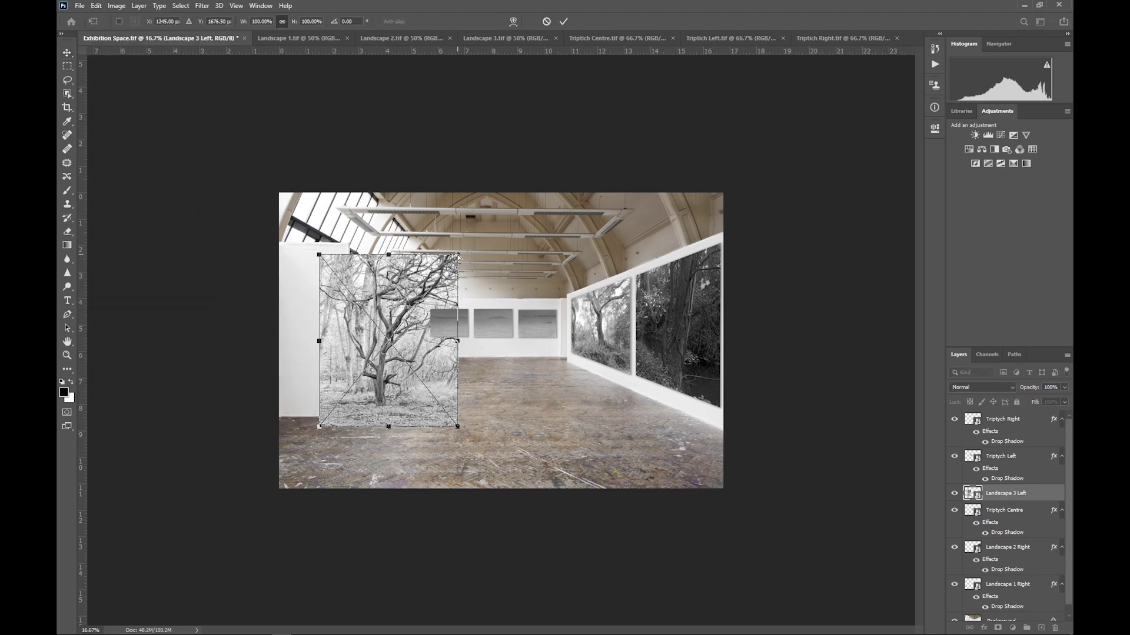
drag(457, 257, 340, 318)
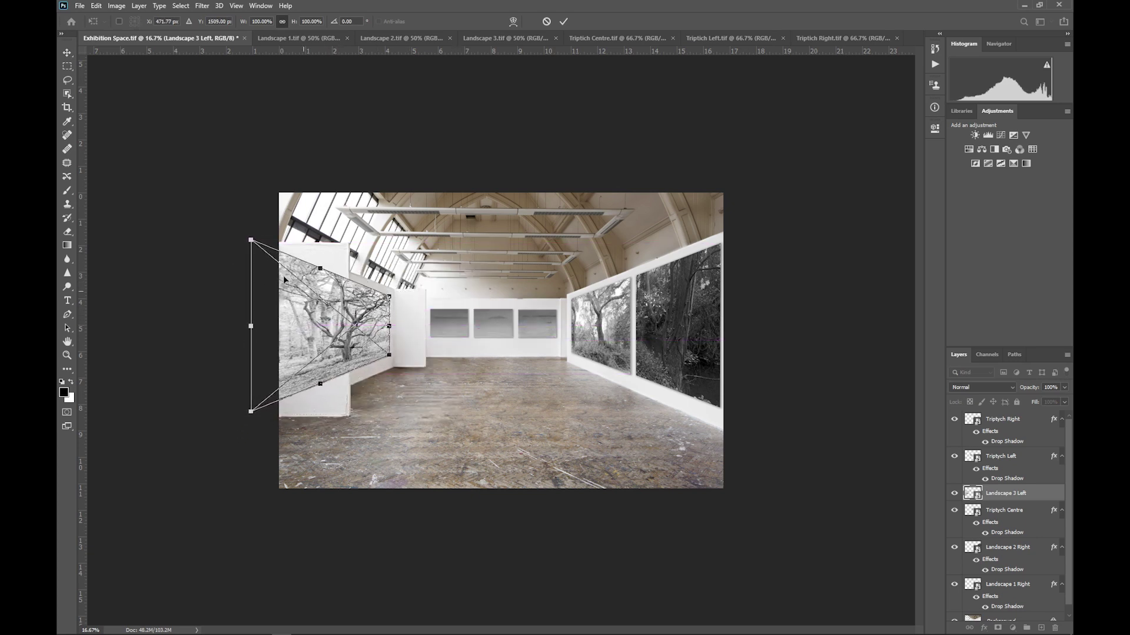
drag(251, 242, 254, 248)
Scale Landscape 3 Left down to about 26% width and 50% height so it fits the receding left-hand wall panel.
right_click(370, 315)
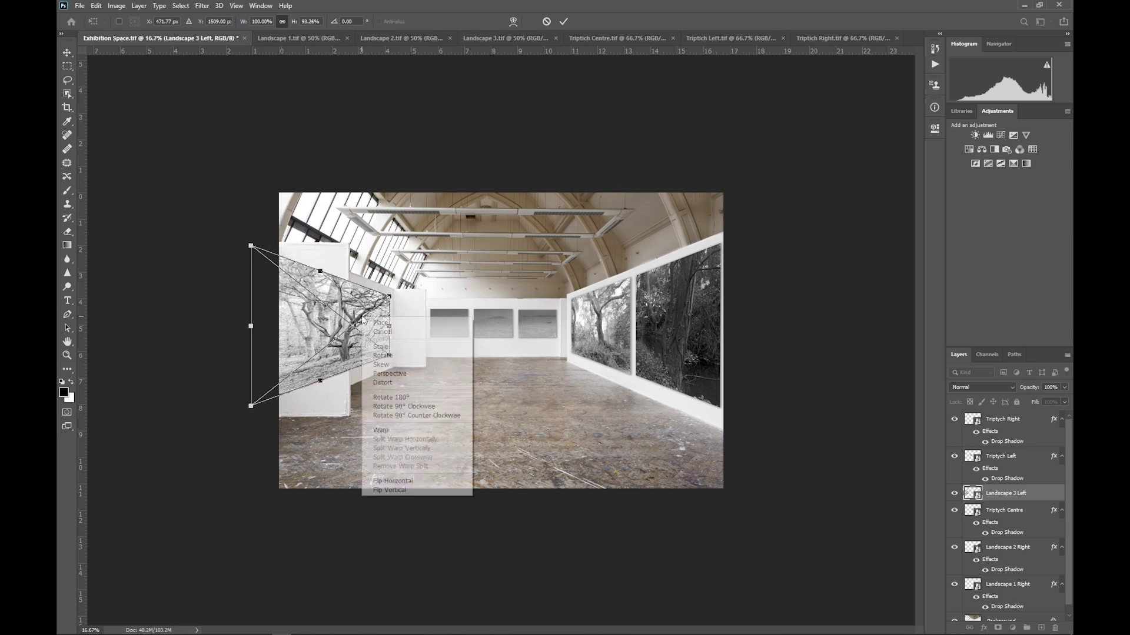
click(386, 348)
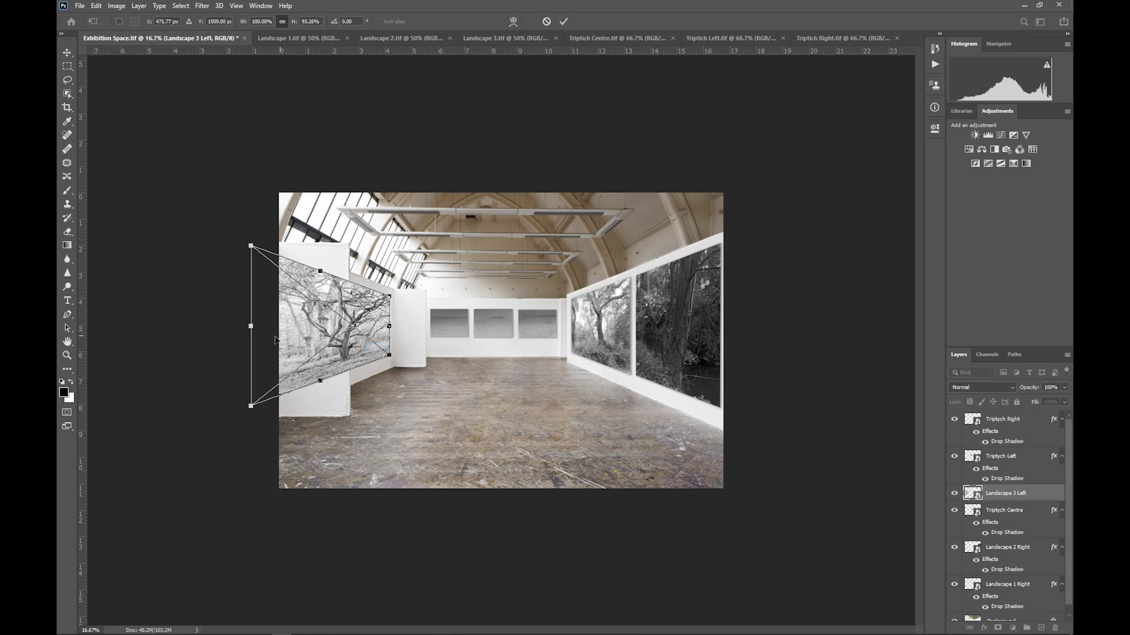
drag(254, 330, 374, 348)
Skew Landscape 3 Left so its lower edge follows the wall's perspective, and commit the transform.
right_click(374, 348)
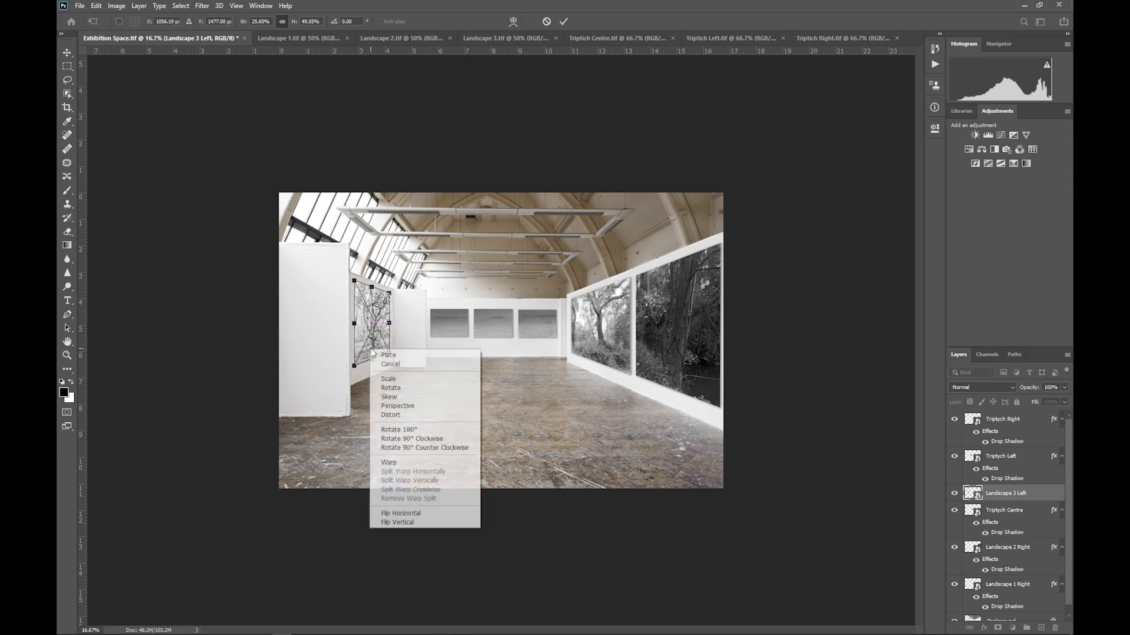
click(391, 397)
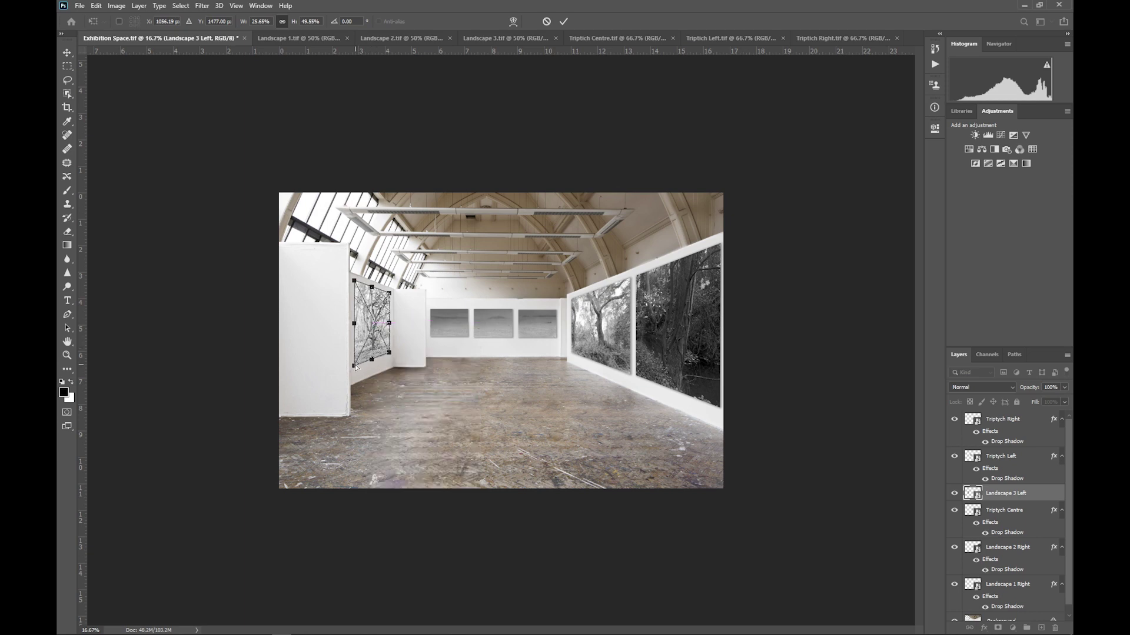
drag(355, 367, 356, 367)
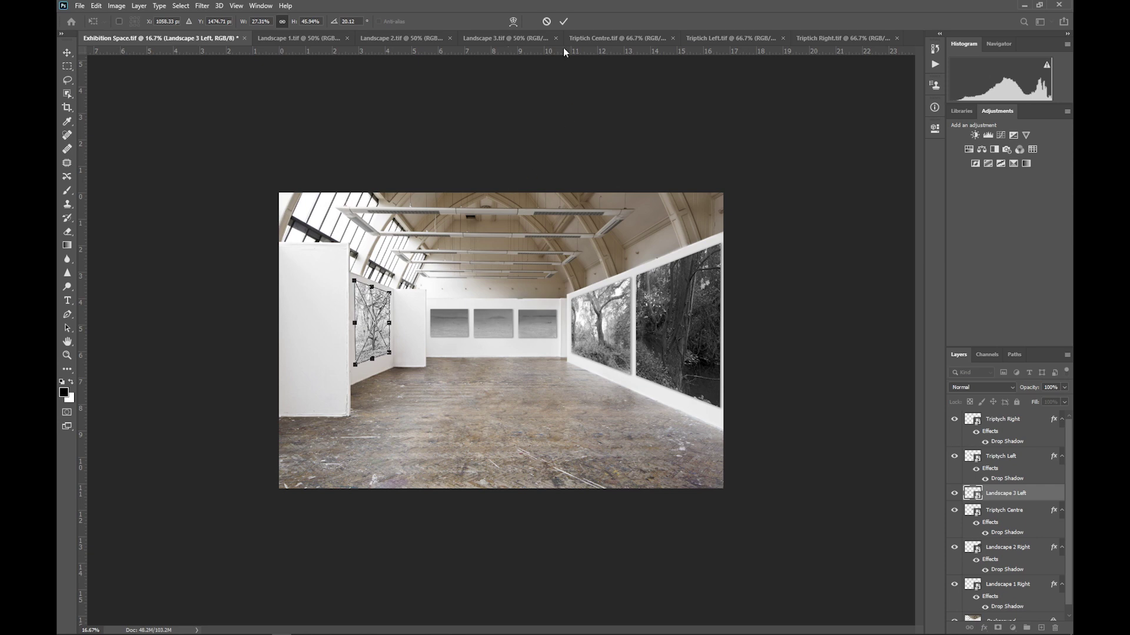
click(563, 22)
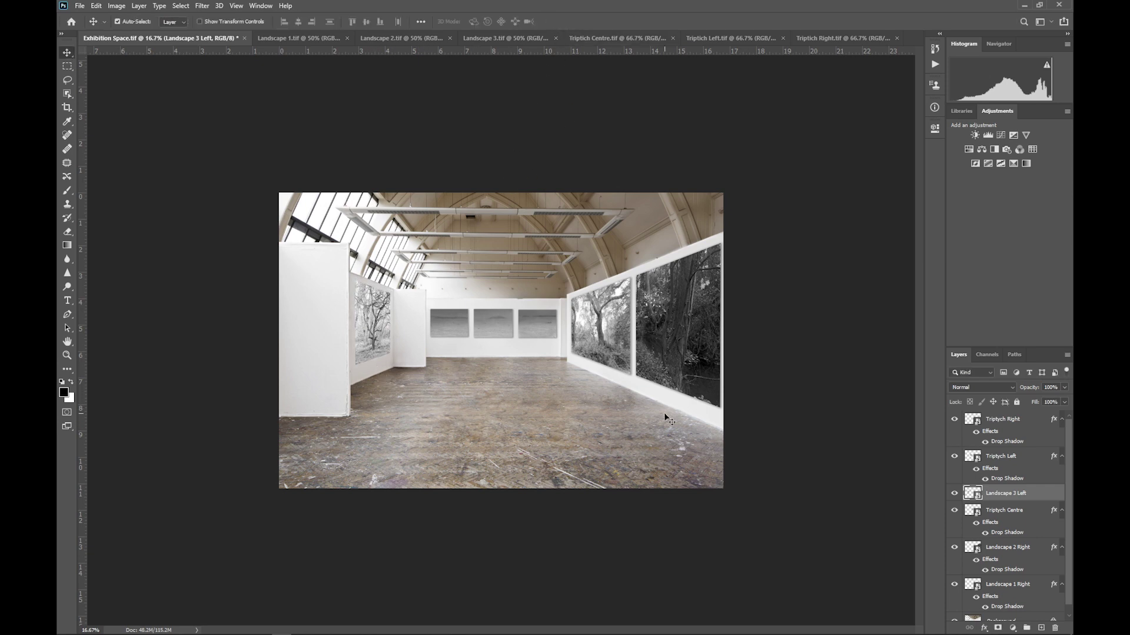
Add a drop shadow to Landscape 3 Left, adjusting its angle, size and opacity to suit the left-hand wall.
double_click(1045, 493)
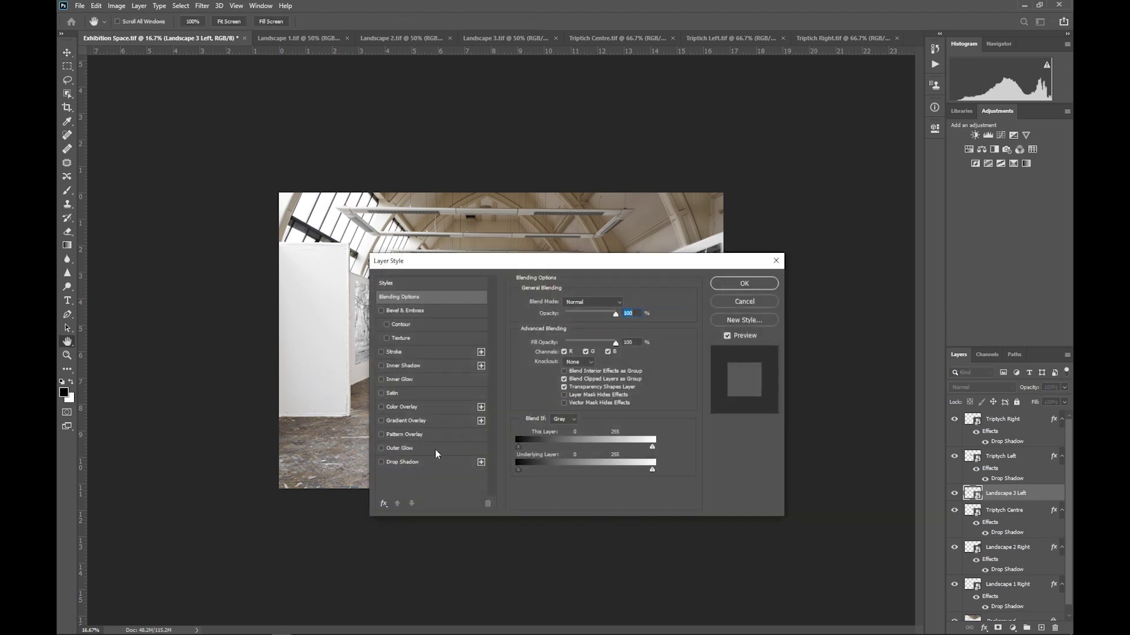
click(405, 462)
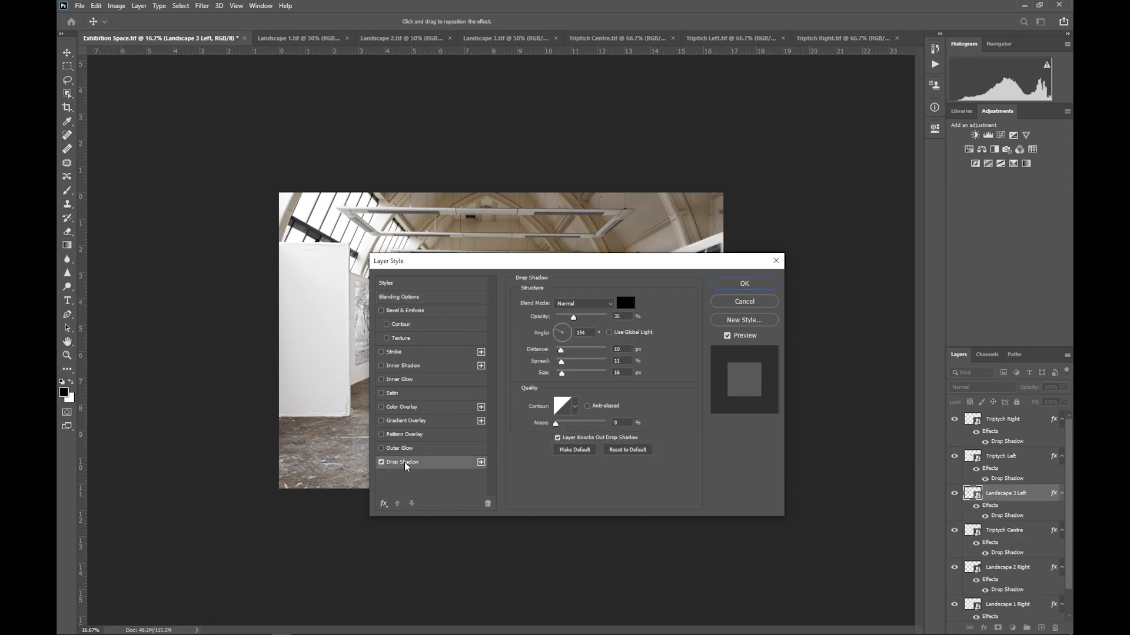
drag(546, 257, 602, 278)
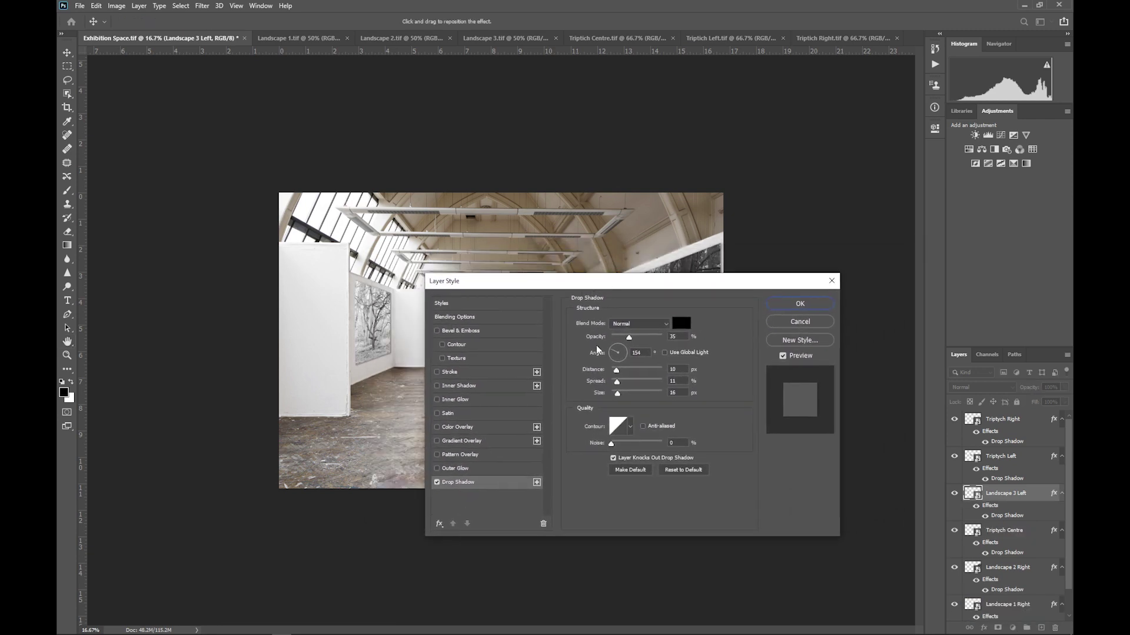
click(613, 344)
drag(617, 381, 618, 393)
drag(629, 337, 621, 340)
click(800, 304)
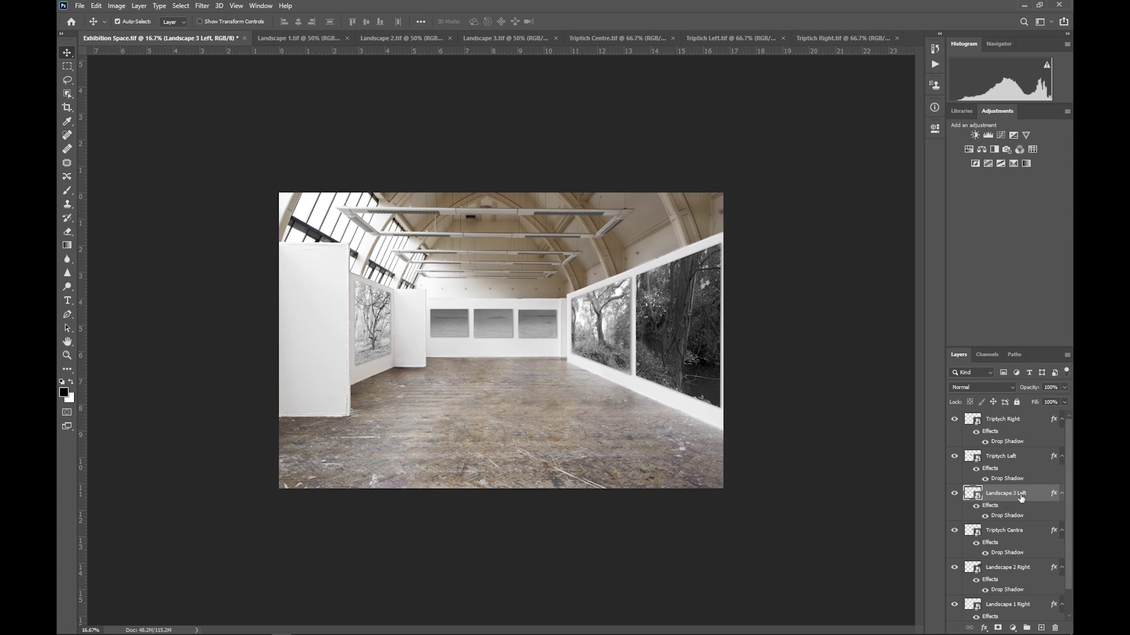
scroll(1004, 498, down, 1)
scroll(1005, 498, up, 1)
click(260, 7)
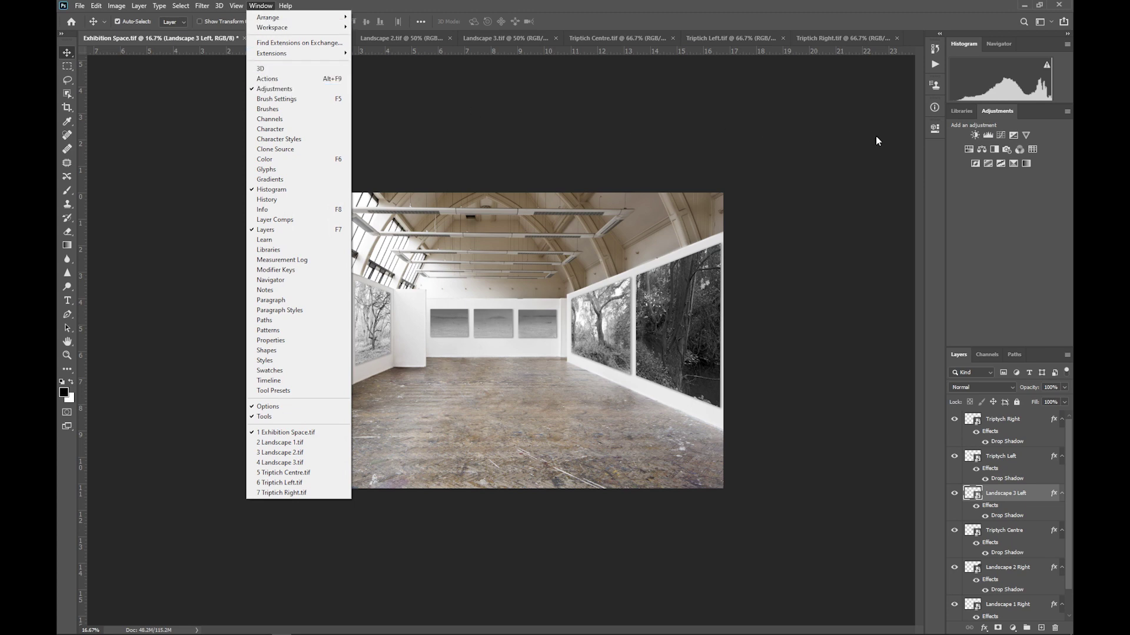
click(995, 221)
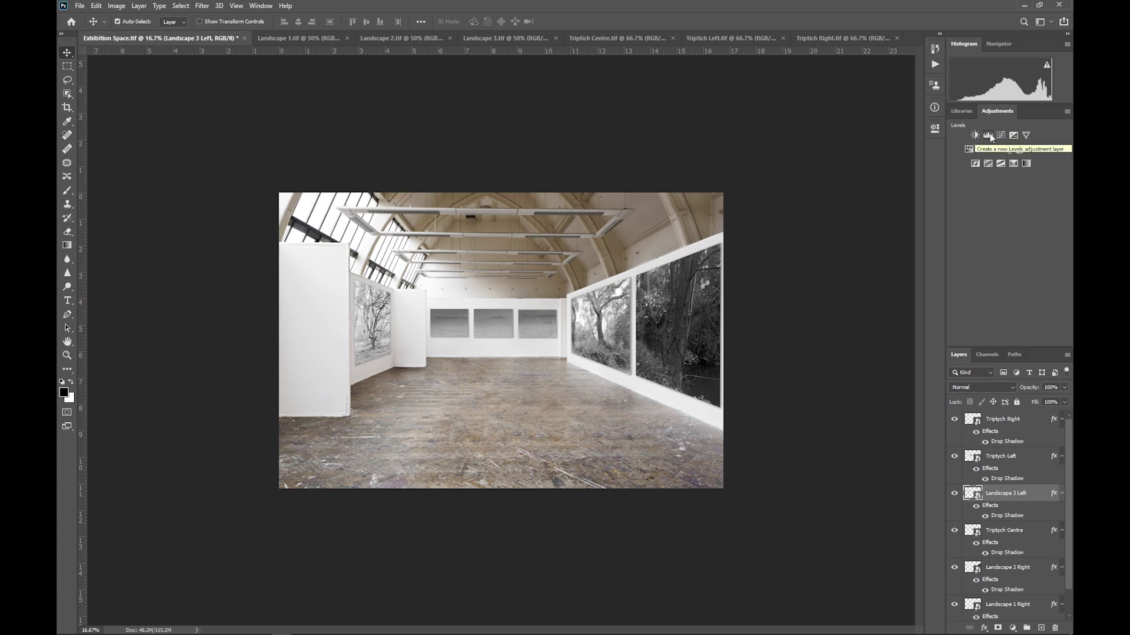
Add a Levels adjustment layer clipped to Landscape 3 Left and darken the midtones to 0.79.
click(988, 134)
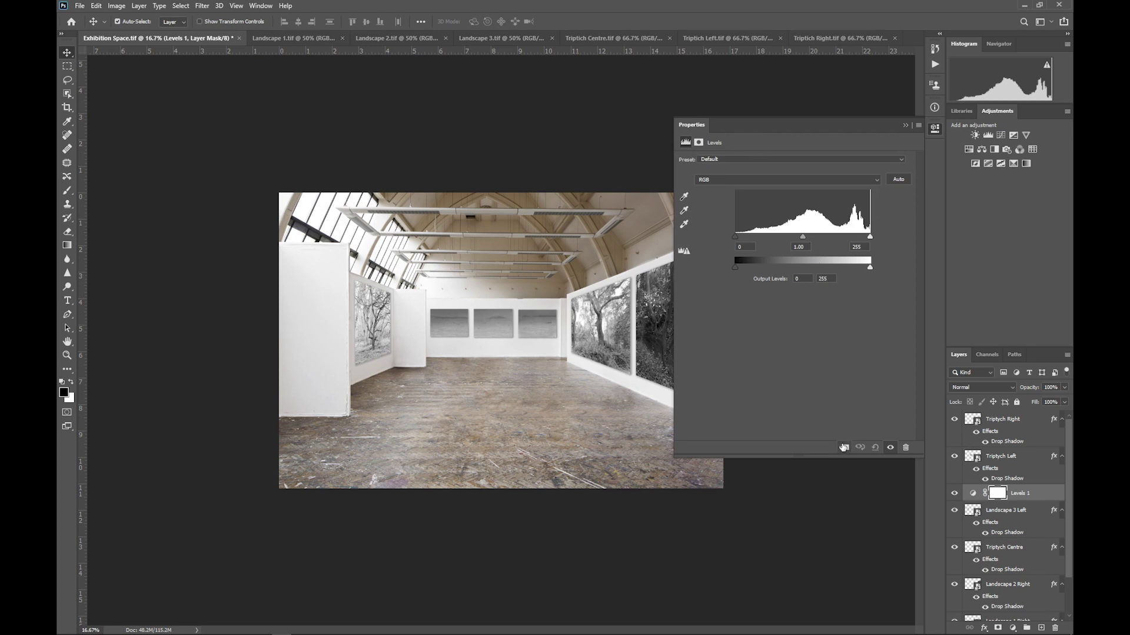
click(844, 450)
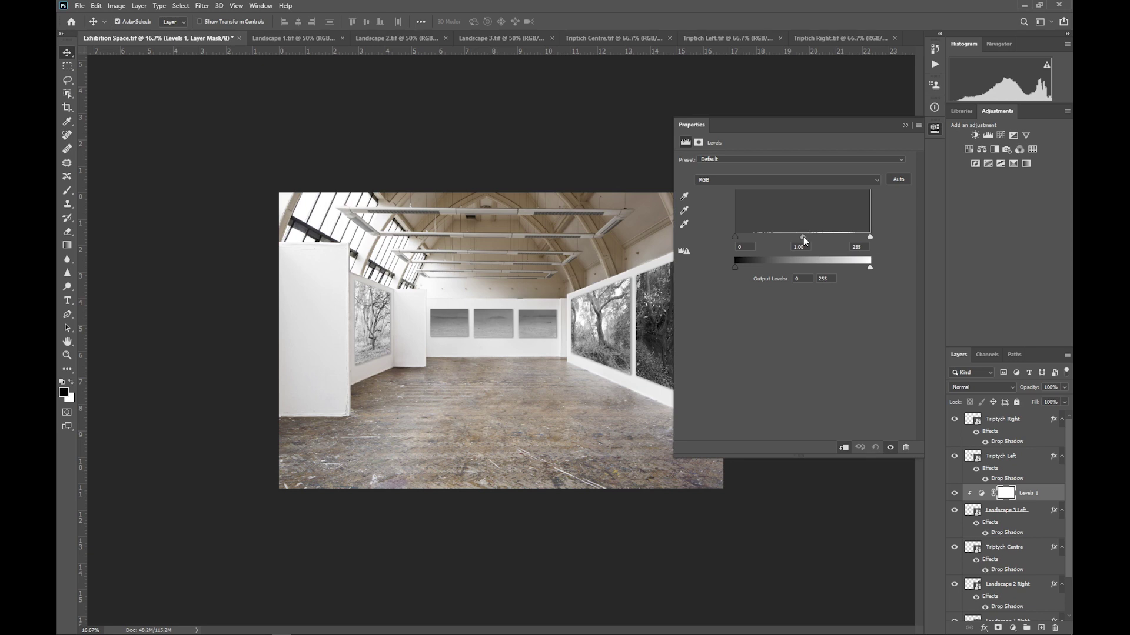
drag(805, 240, 814, 243)
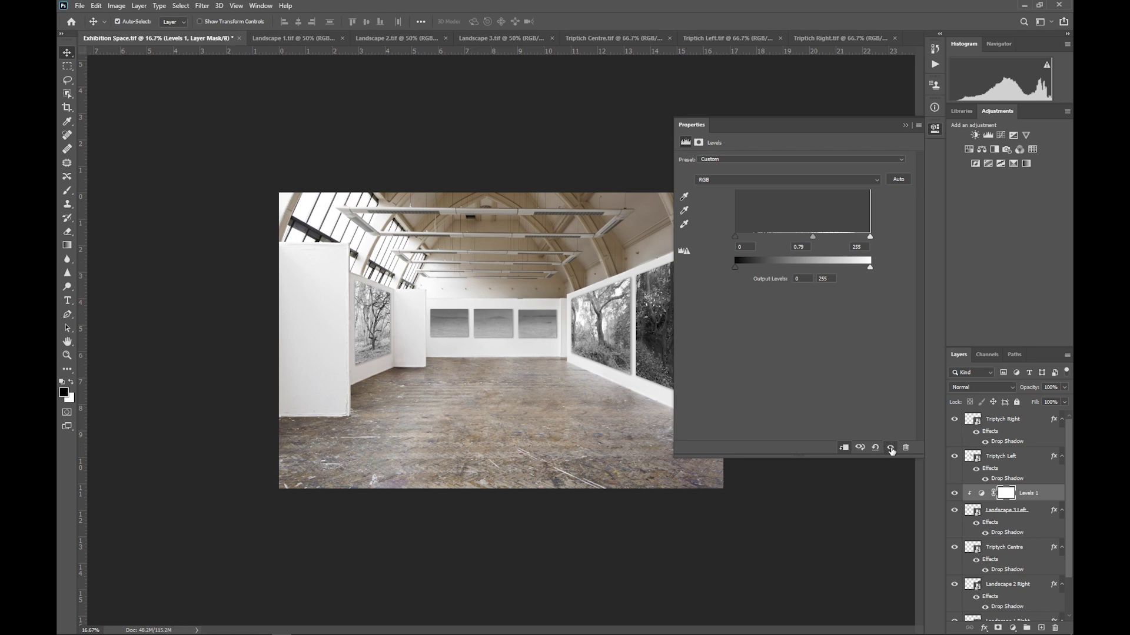
Set the midtones to 0.92 in the Levels adjustment clipped to Landscape 3 Left, comparing the photograph with and without it.
click(891, 449)
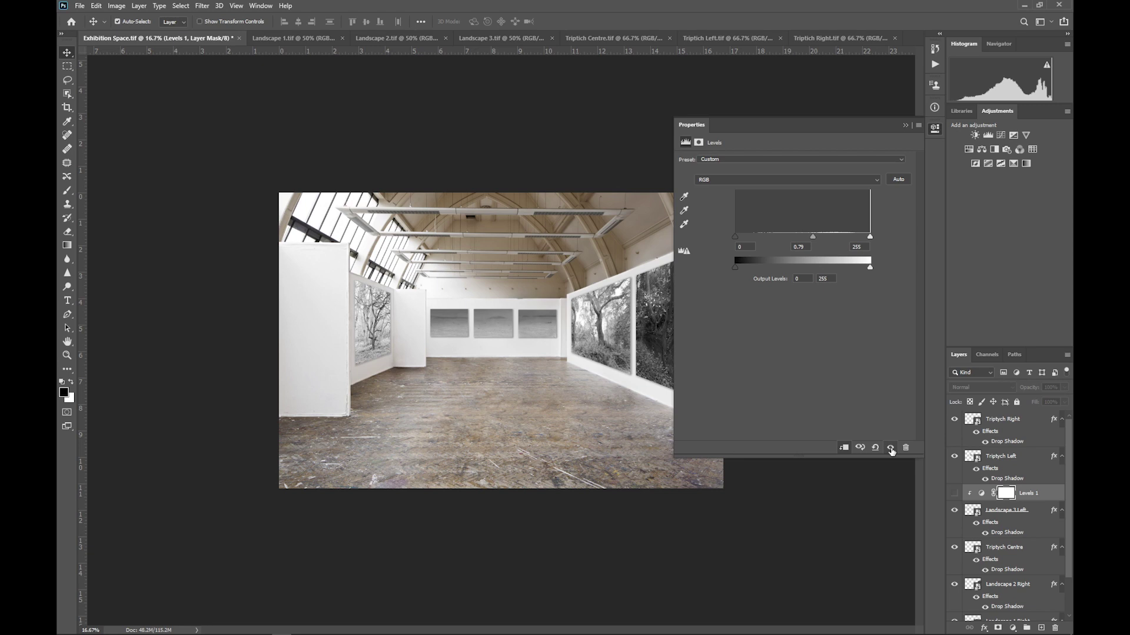
click(892, 449)
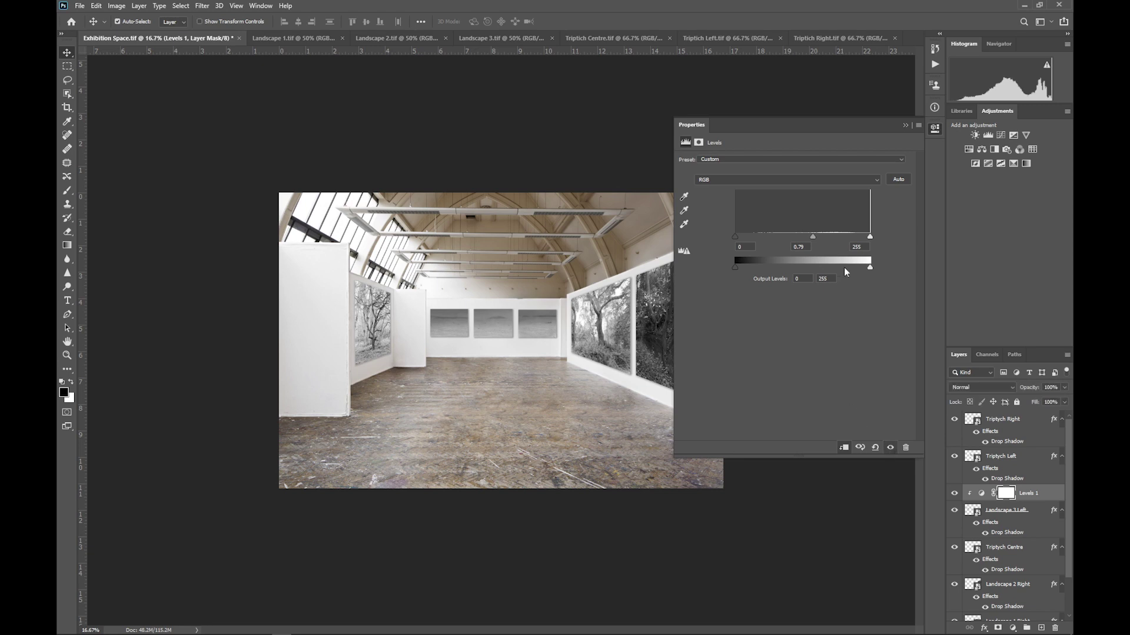
drag(813, 236, 807, 235)
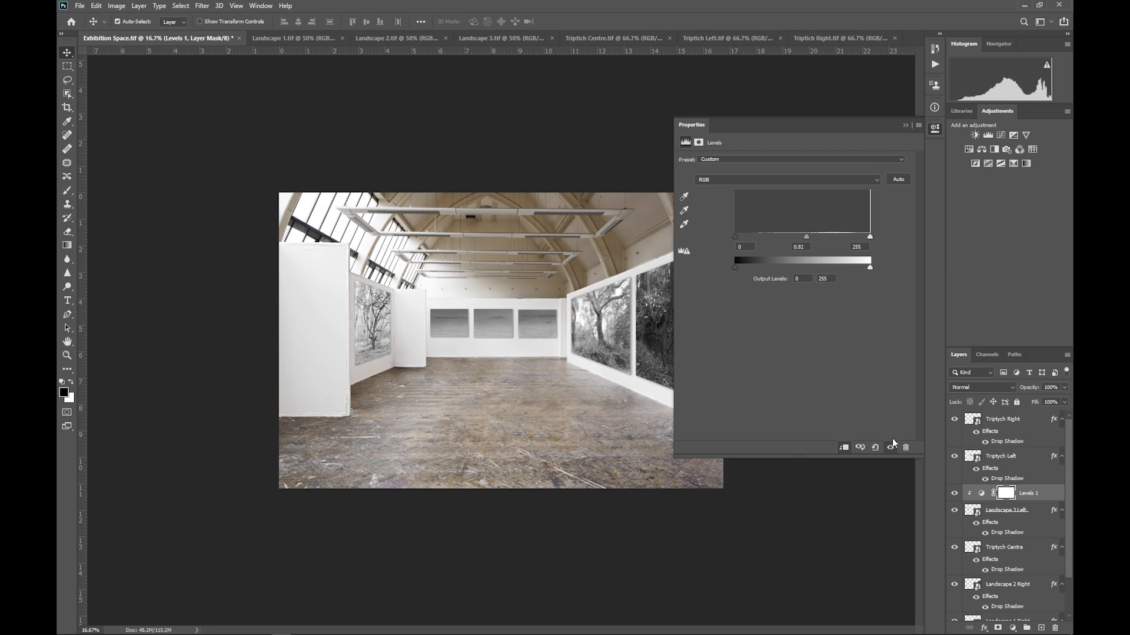
click(892, 448)
click(892, 449)
click(906, 126)
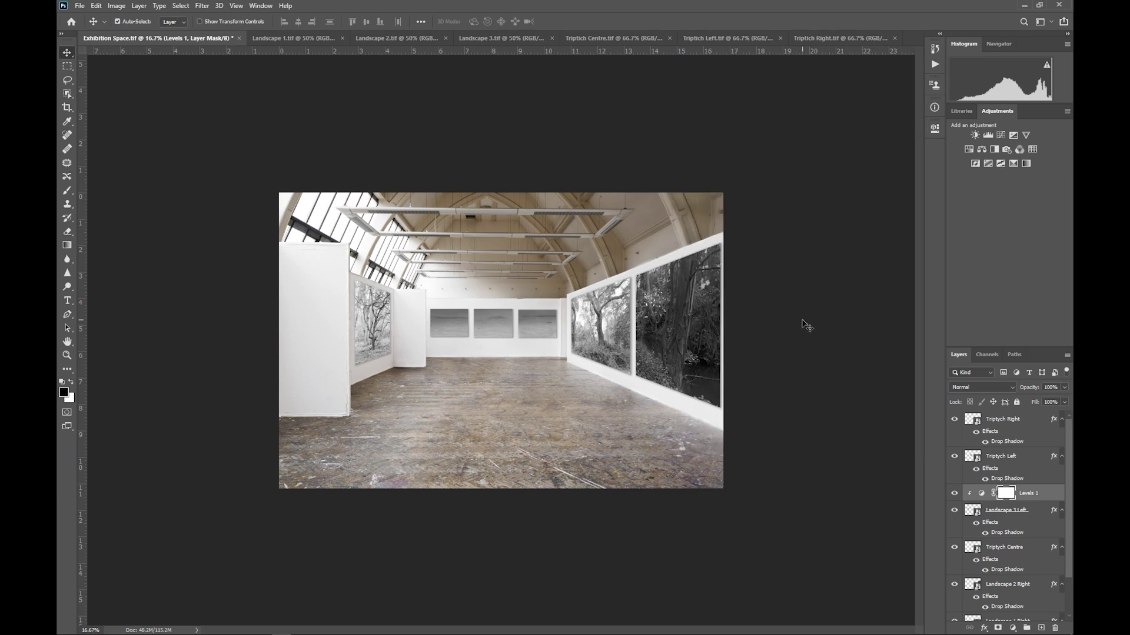
Add a Levels adjustment layer clipped to Landscape 2 Right and lighten its midtones to 1.28.
click(674, 340)
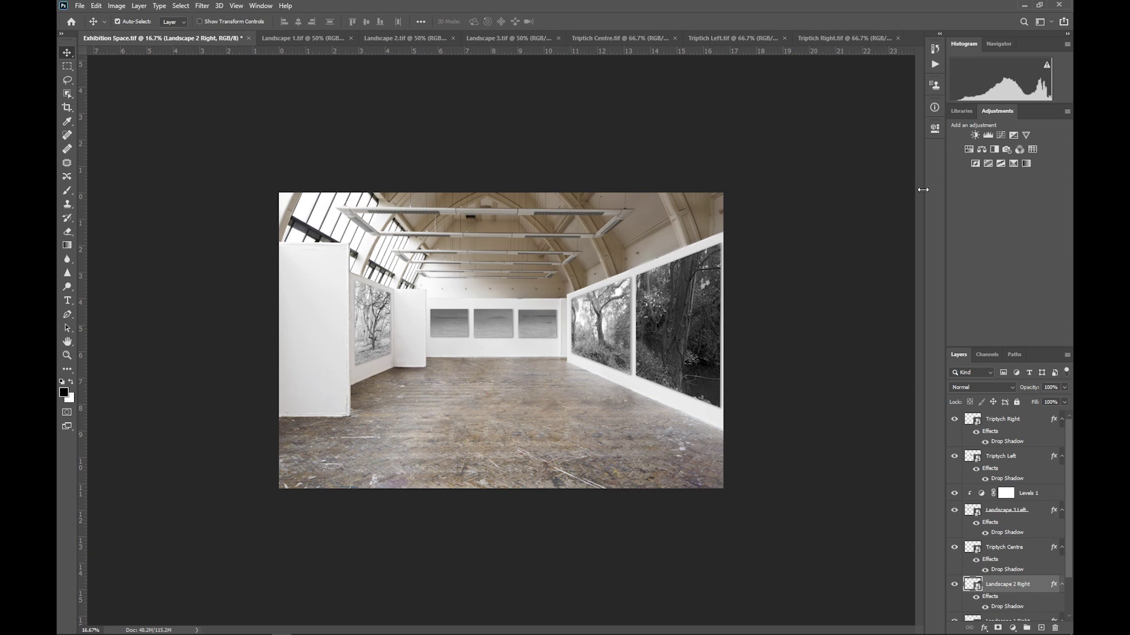
click(989, 134)
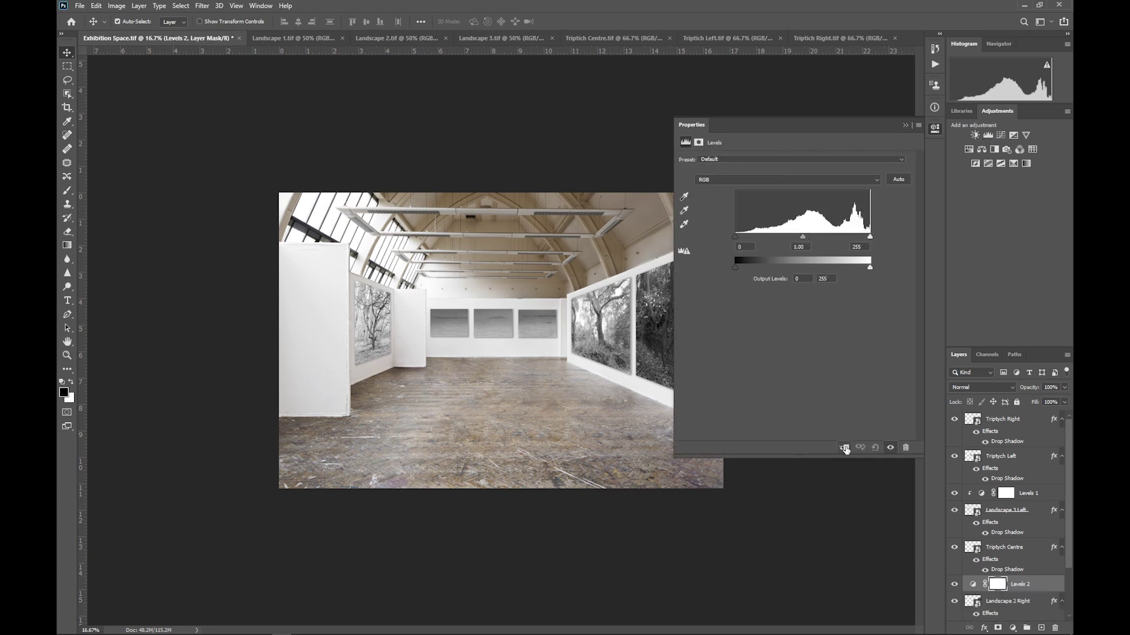
click(844, 449)
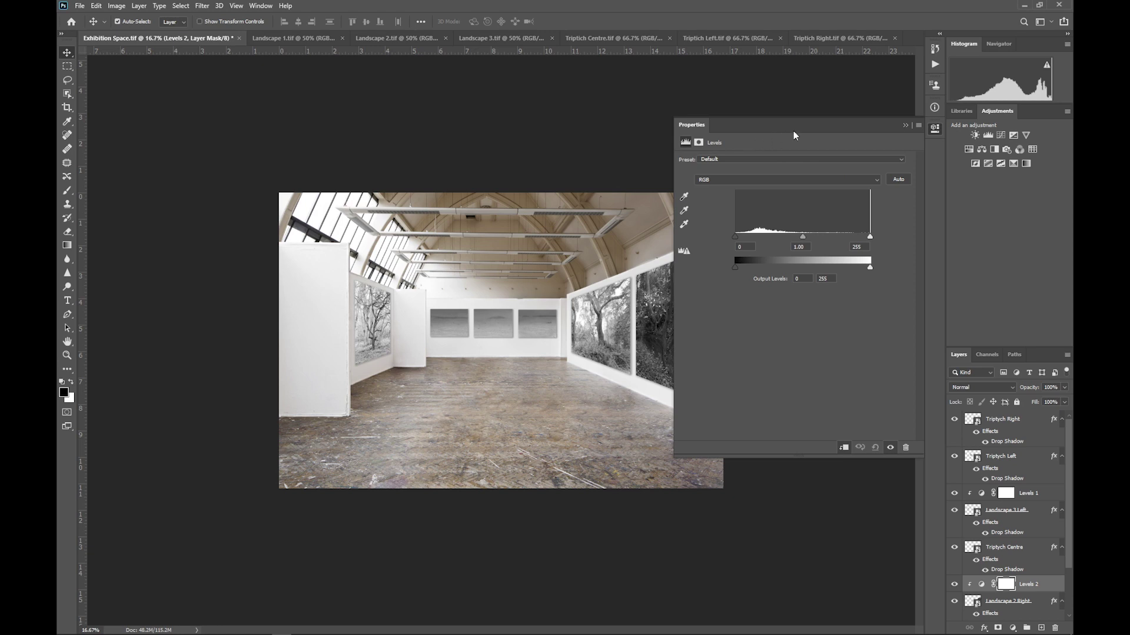
drag(786, 127, 295, 171)
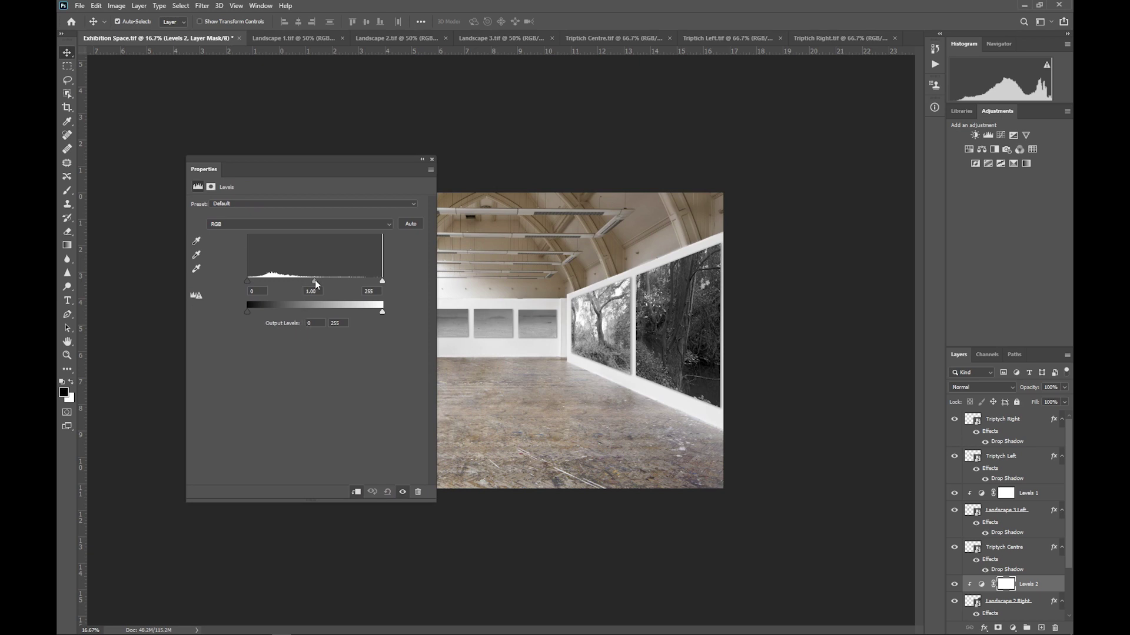
drag(316, 285, 303, 283)
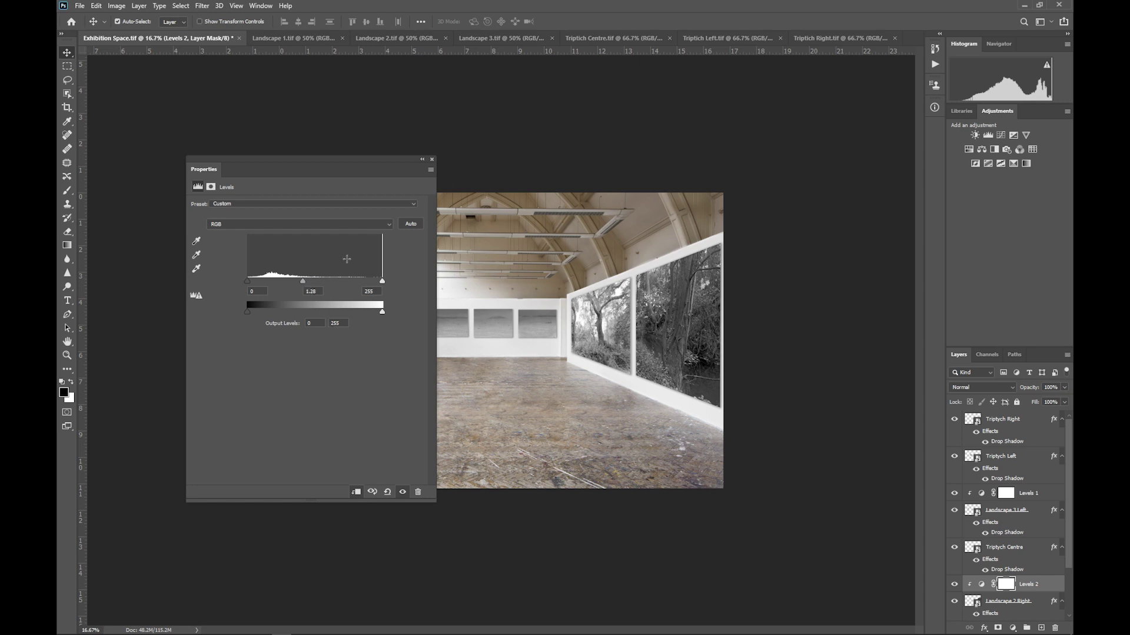
drag(239, 157, 934, 124)
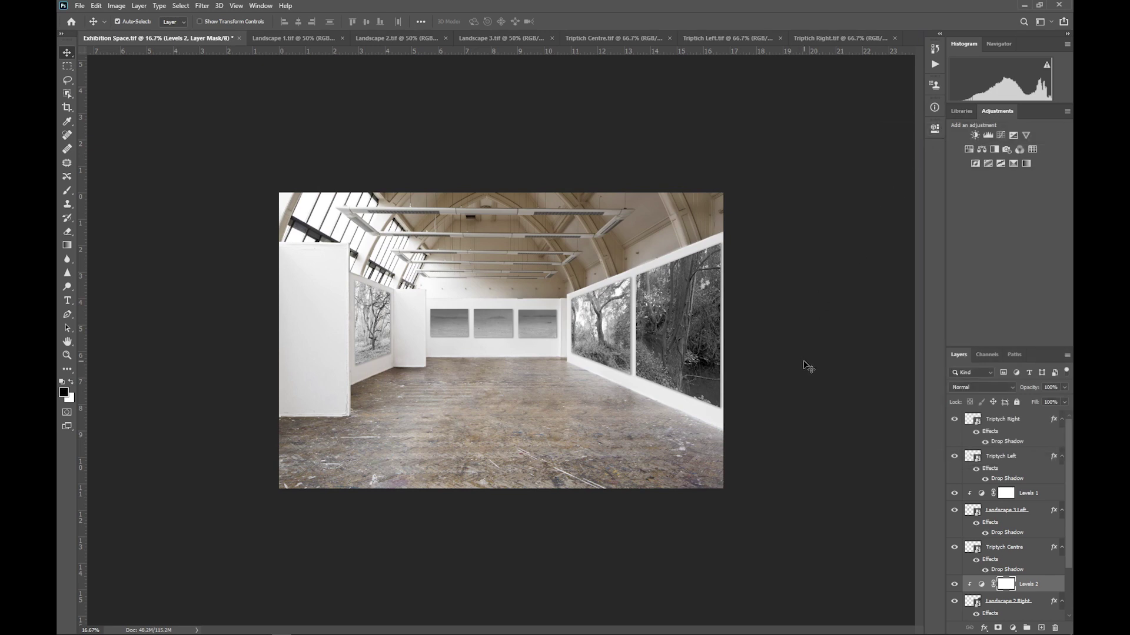
Reopen the Levels adjustment and the drop shadow settings of Landscape 2 Right to review how each can be re-edited.
double_click(982, 586)
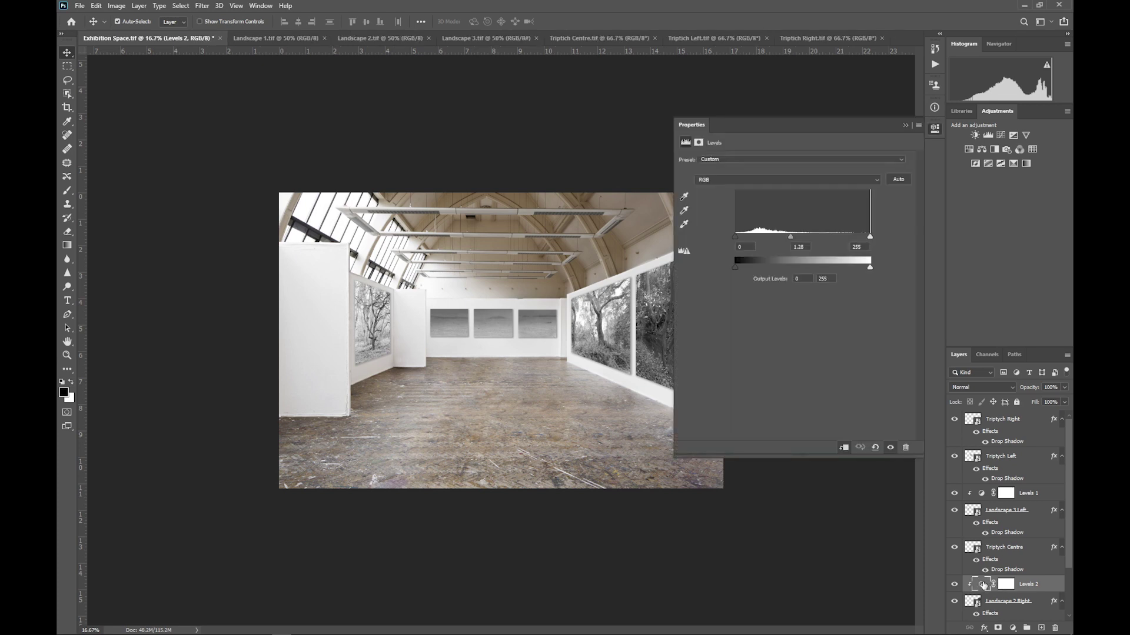
click(906, 126)
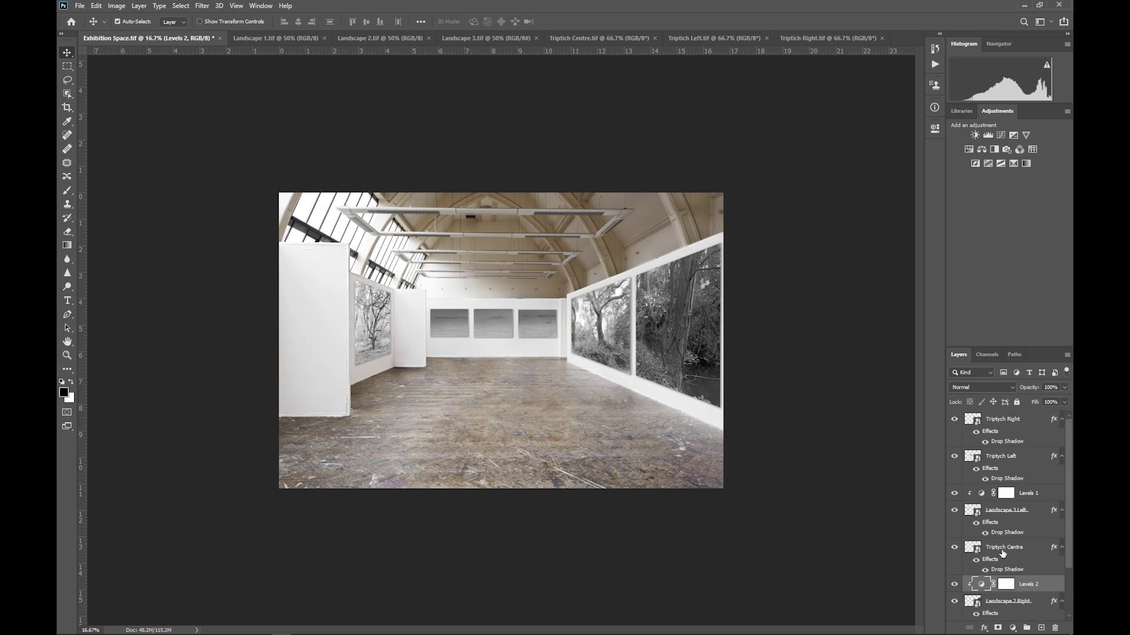
click(1035, 601)
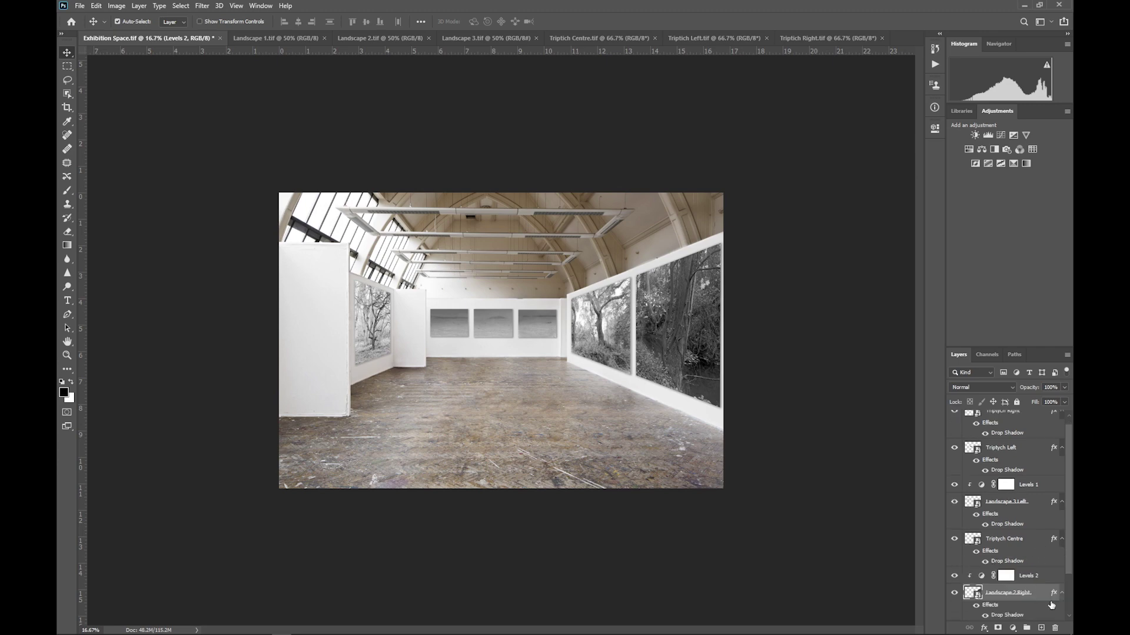
key(h)
double_click(1054, 593)
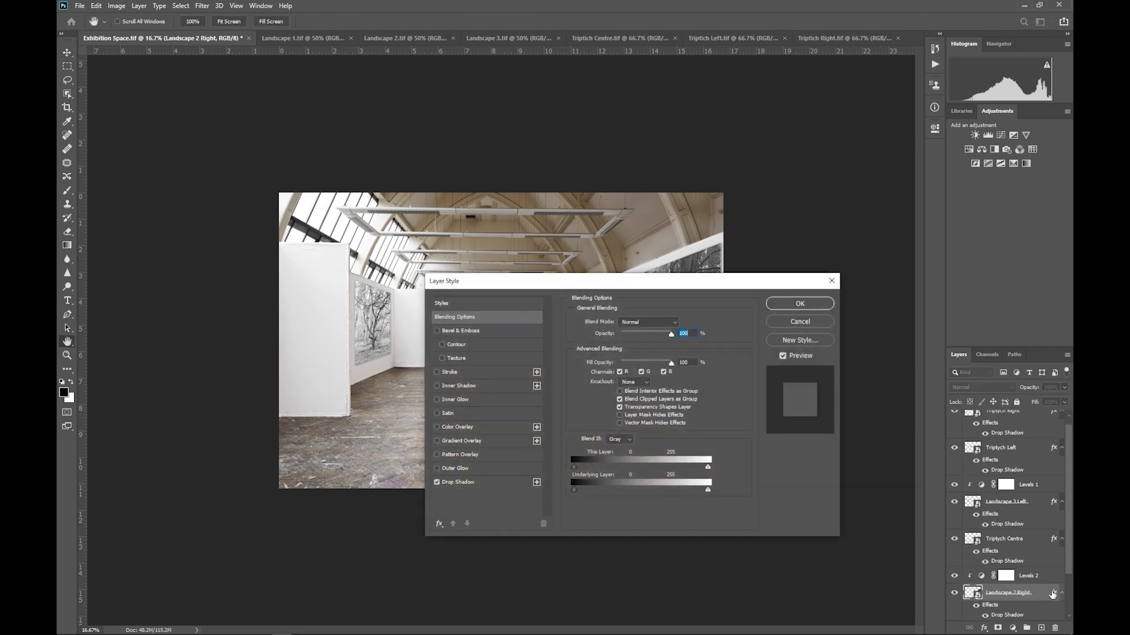
click(460, 482)
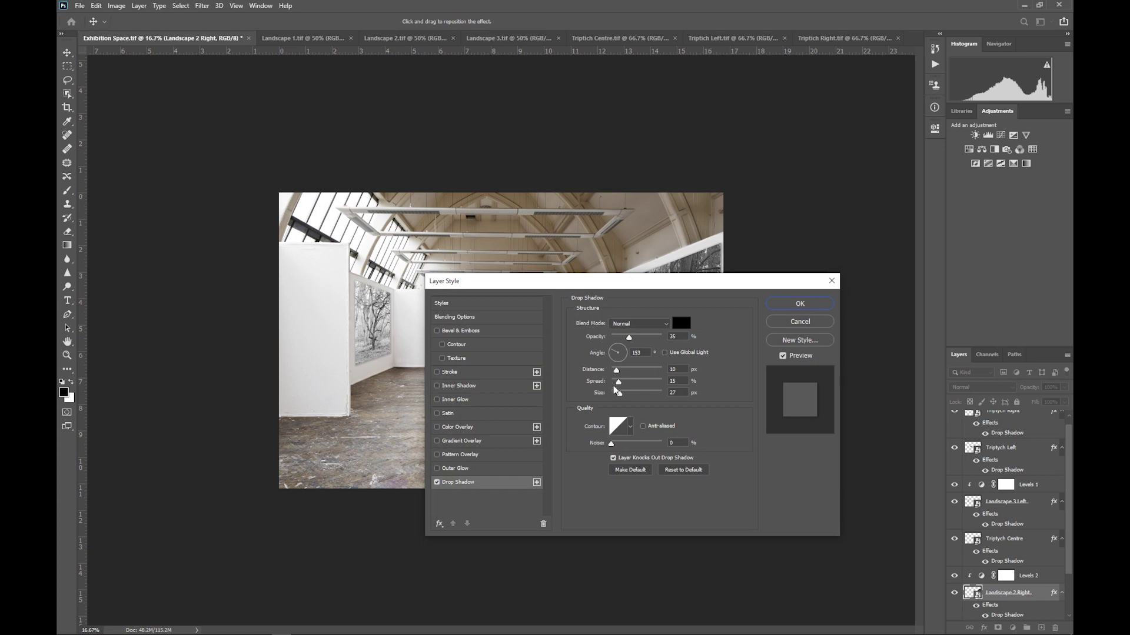
click(800, 304)
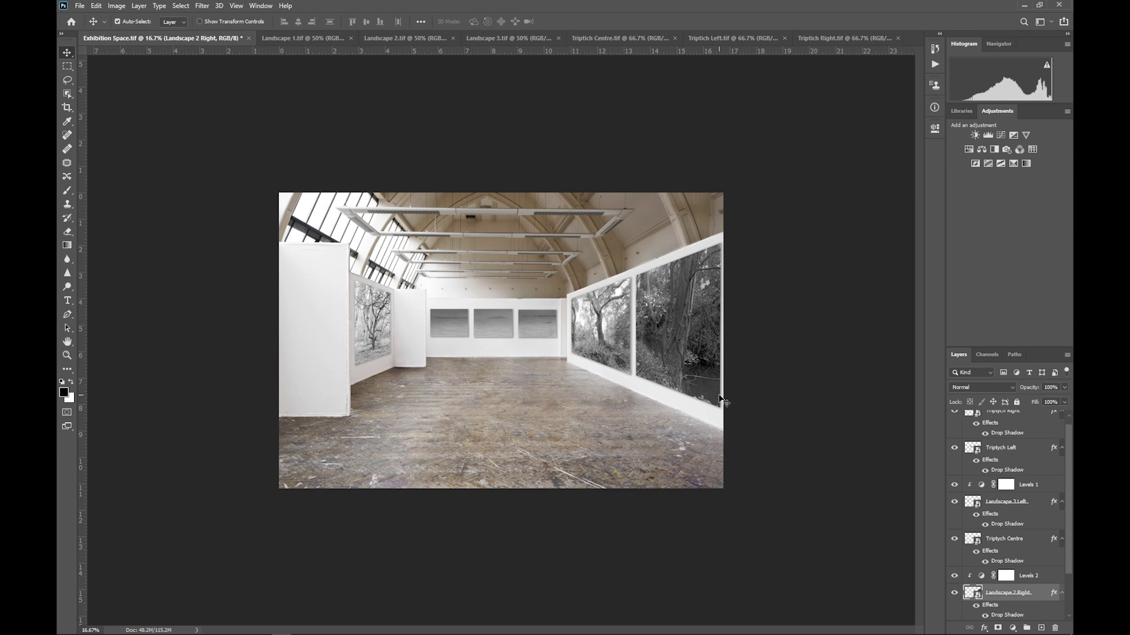
Save the layered document in Photoshop PSD format as Landscape Exhibition Layered in the Images For Digital Exhibition folder.
click(80, 6)
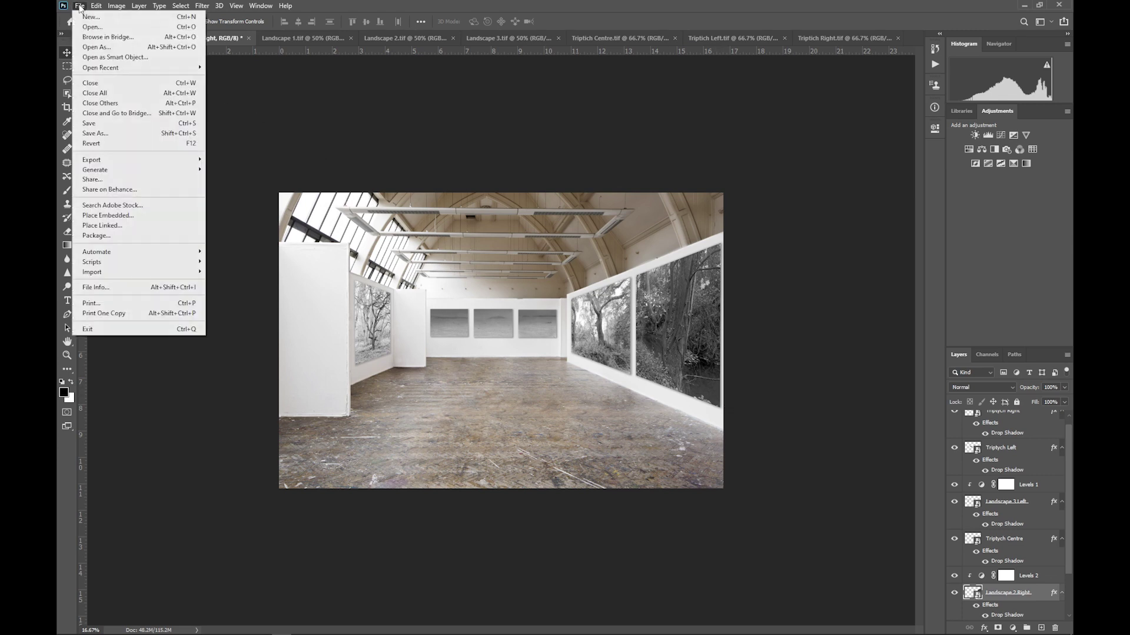
click(107, 134)
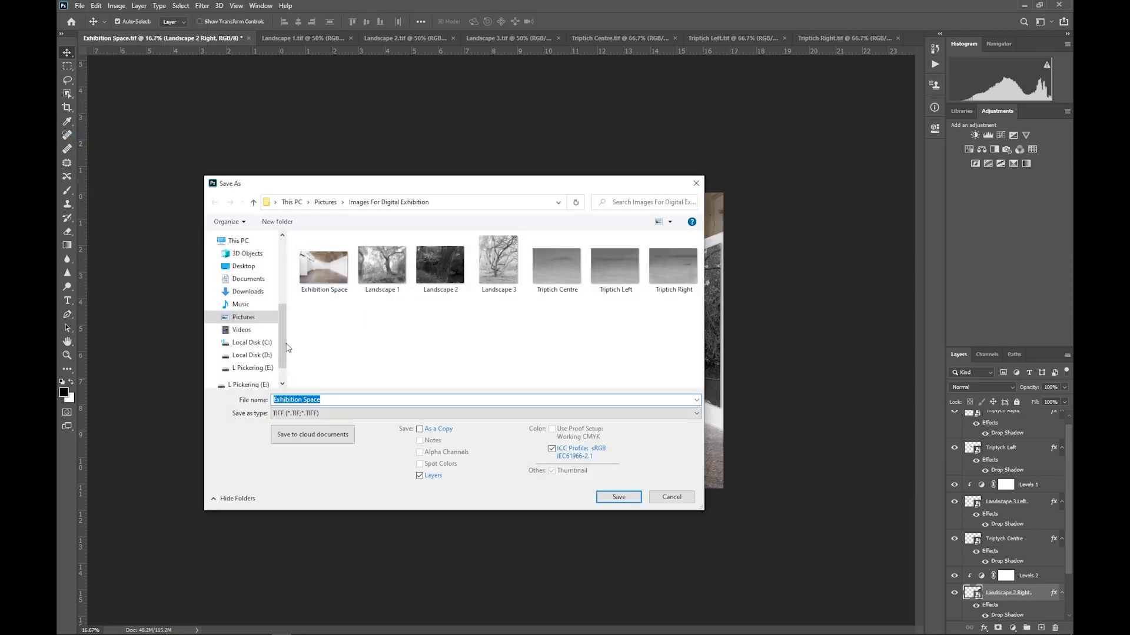
click(250, 321)
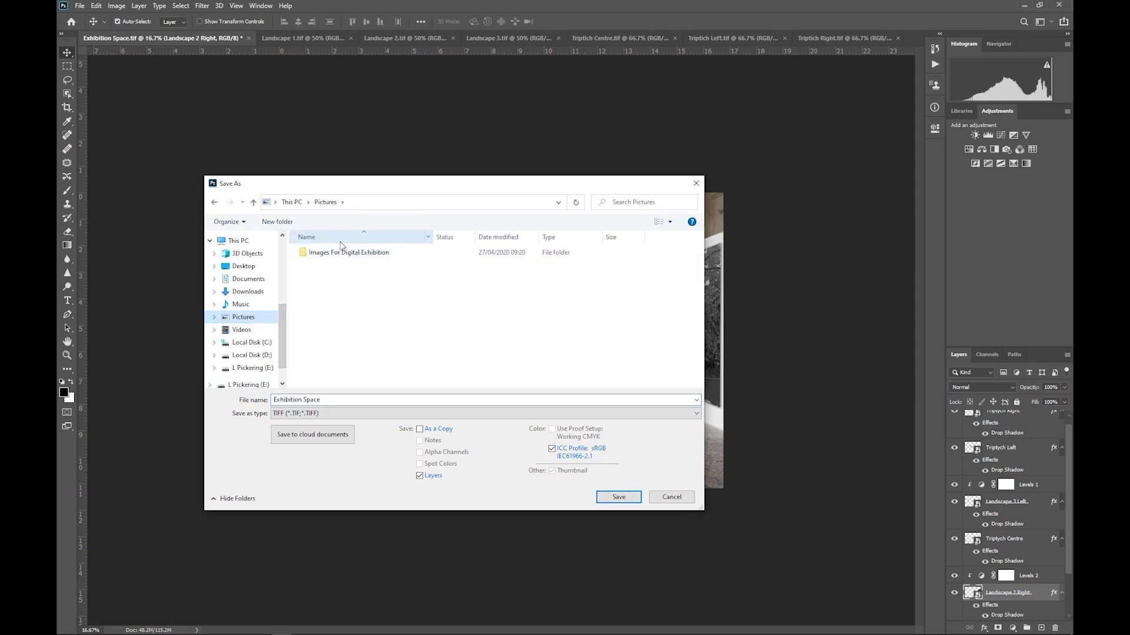
double_click(343, 255)
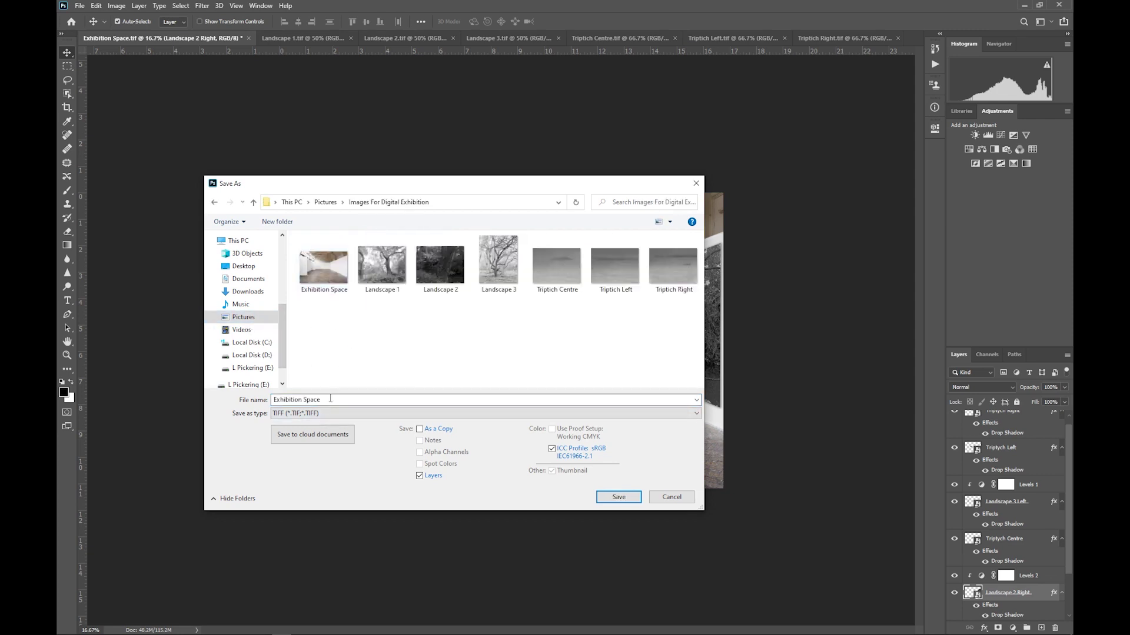
text(L)
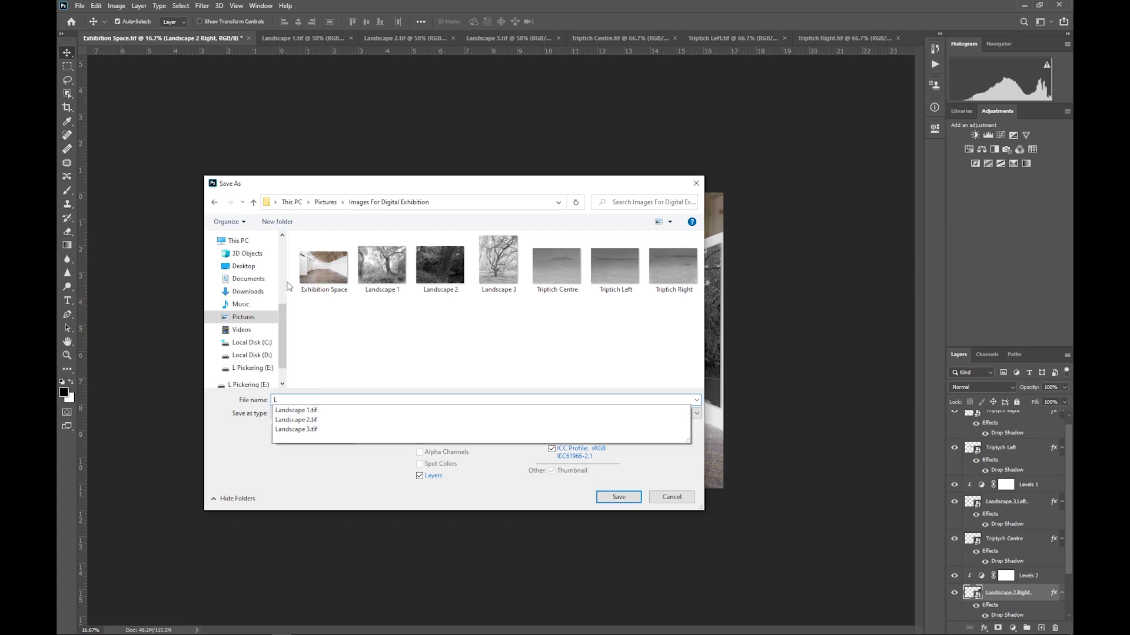
text(andscape Exhi)
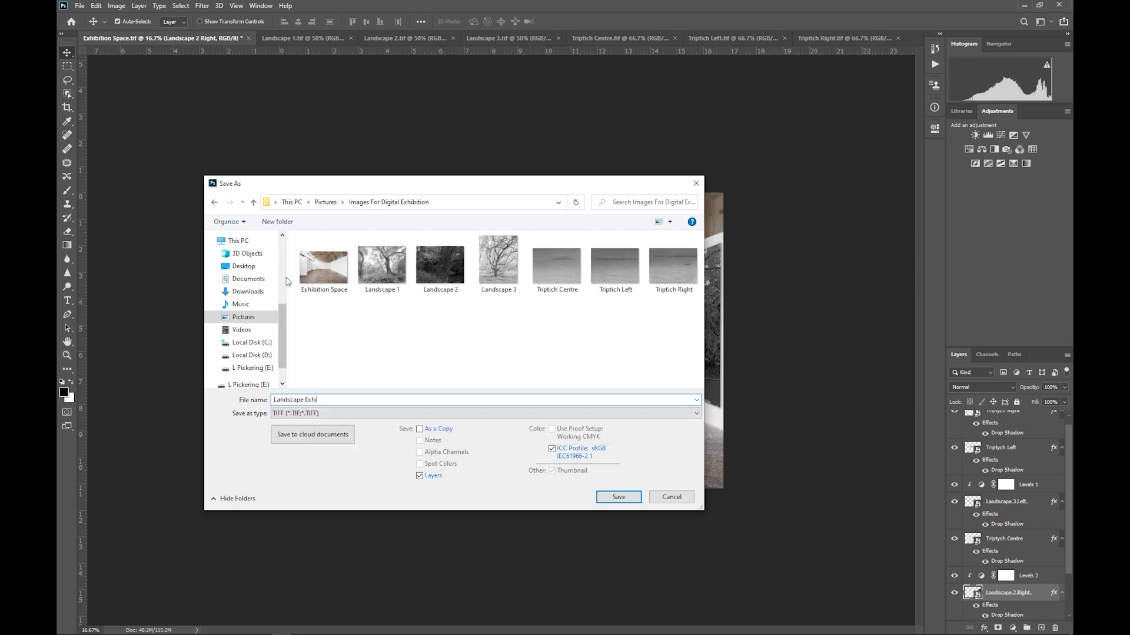
text(bition Layered)
click(345, 413)
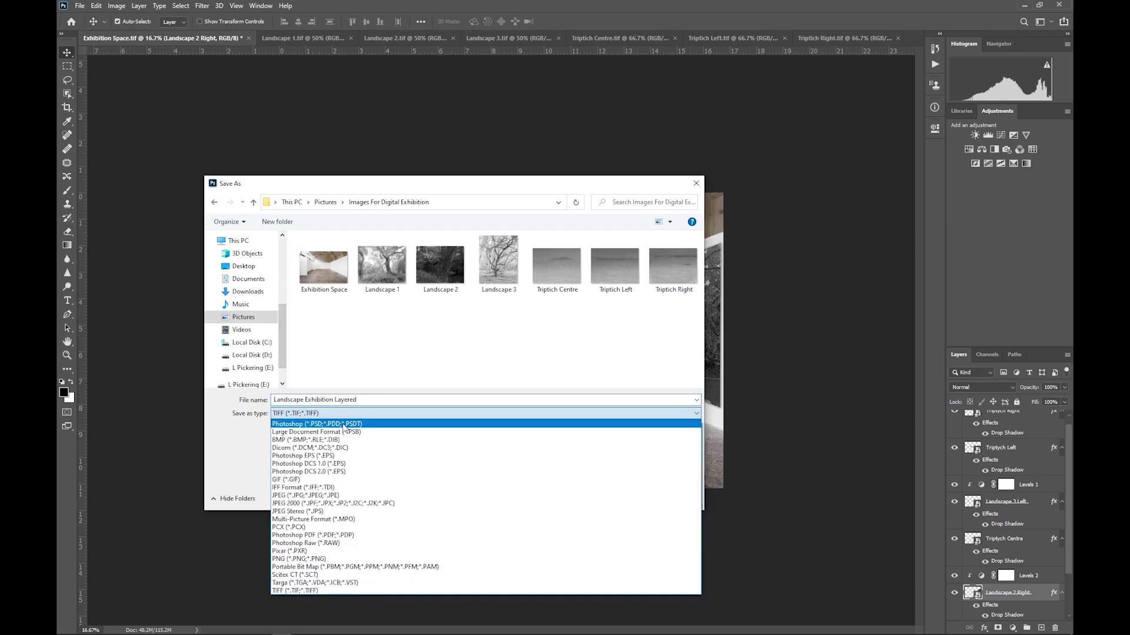
click(343, 425)
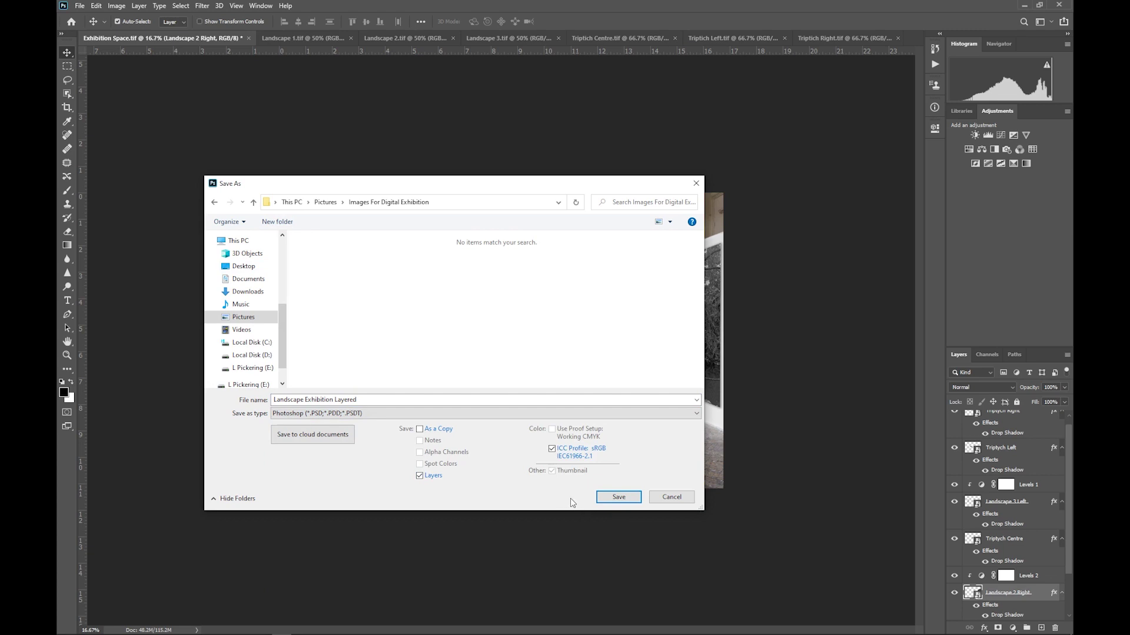
click(610, 497)
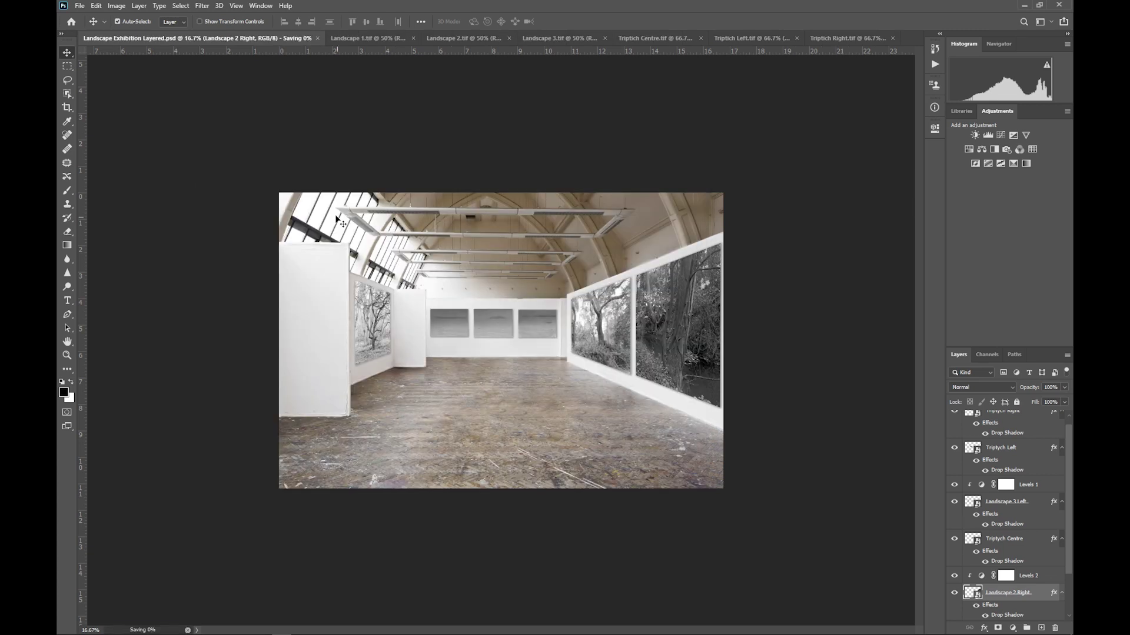
Save a JPEG version of the exhibition as Landscape Exhibition For Web in the same folder.
click(77, 7)
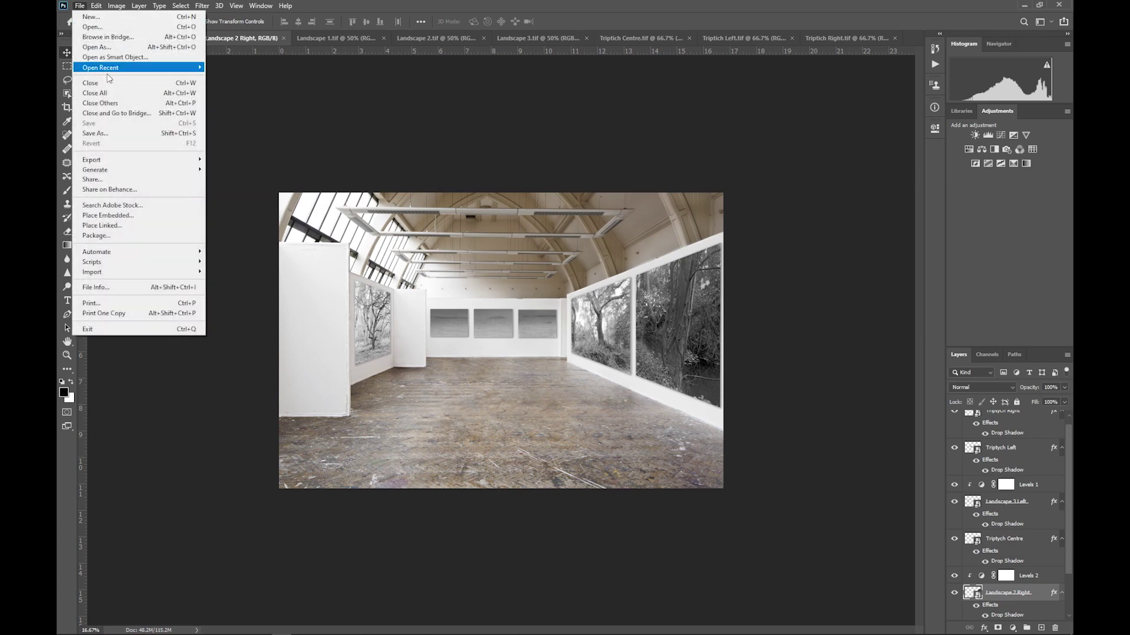
click(124, 139)
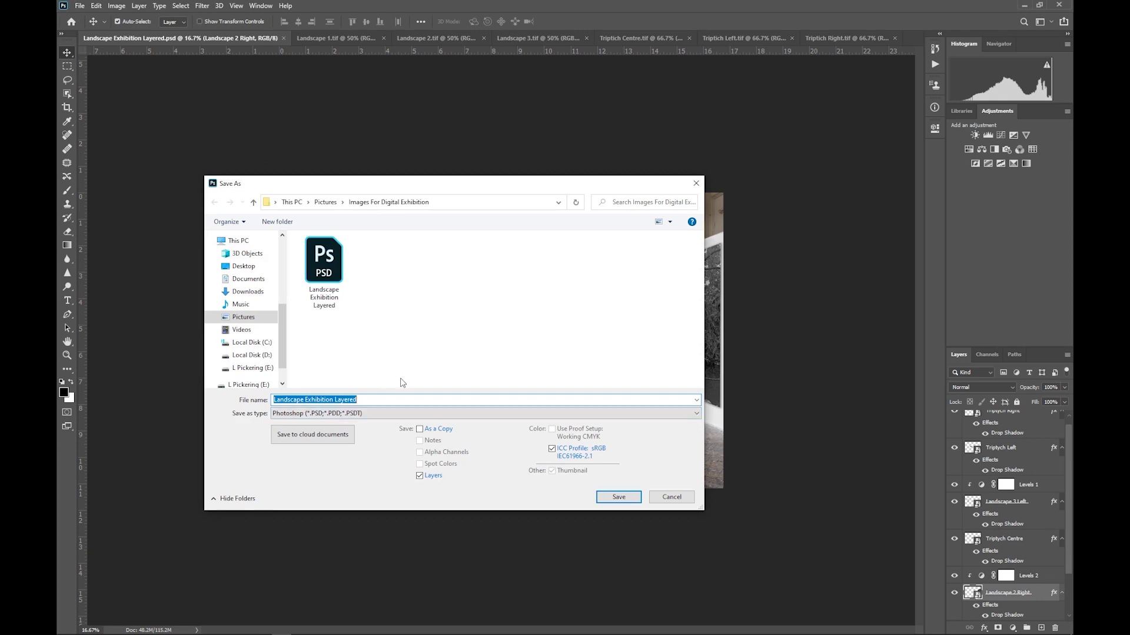
click(375, 400)
drag(360, 400, 335, 400)
text(For Web)
click(431, 414)
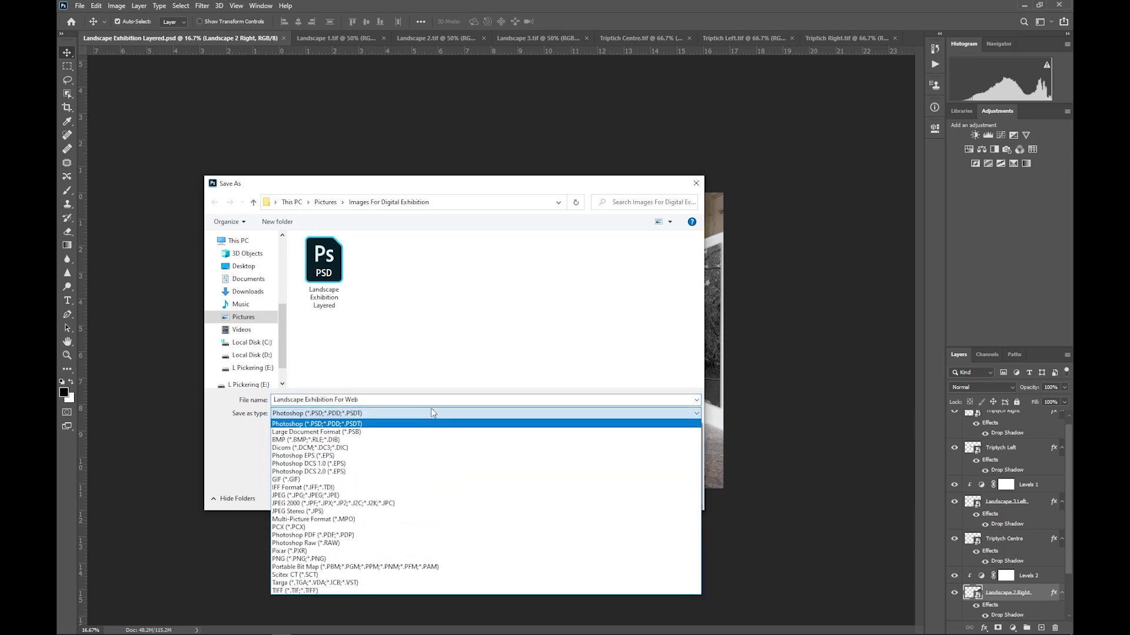
click(406, 496)
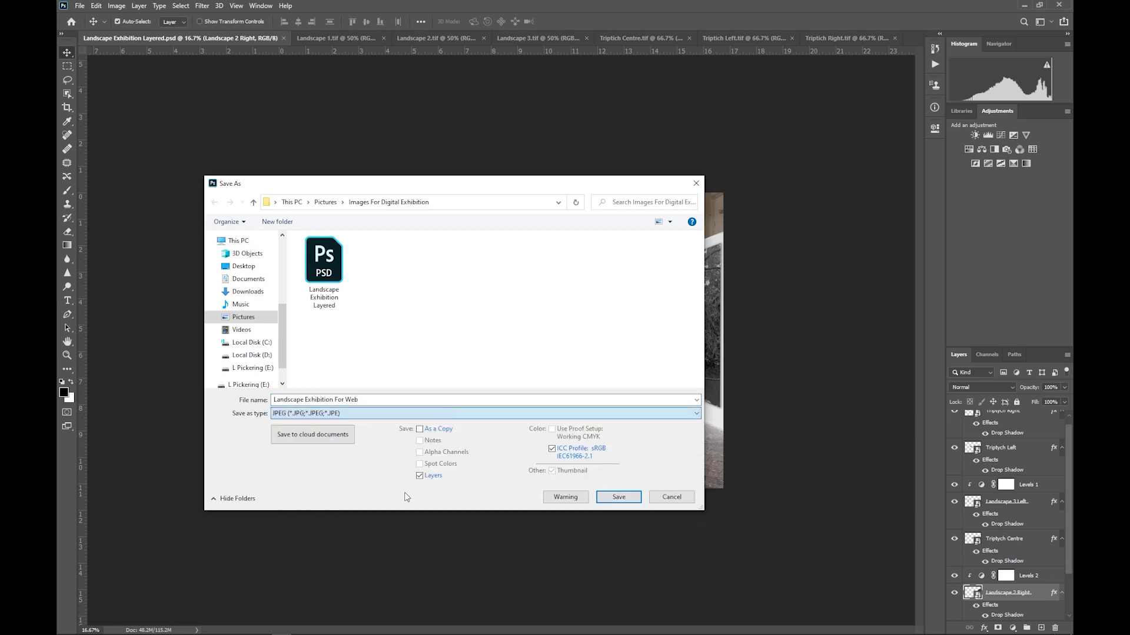
click(619, 499)
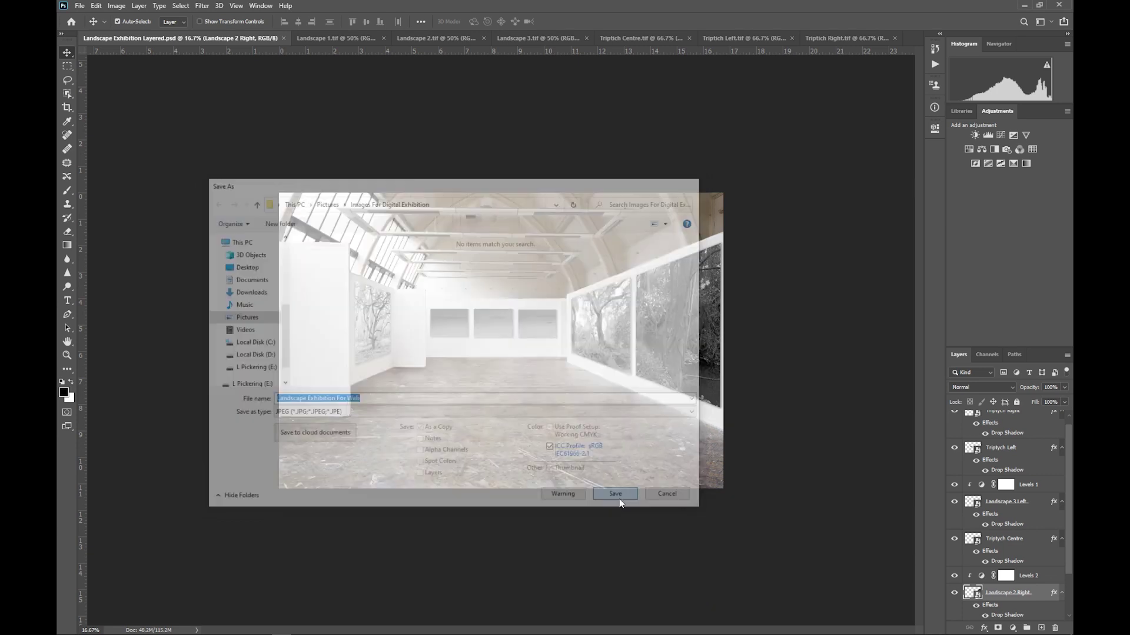